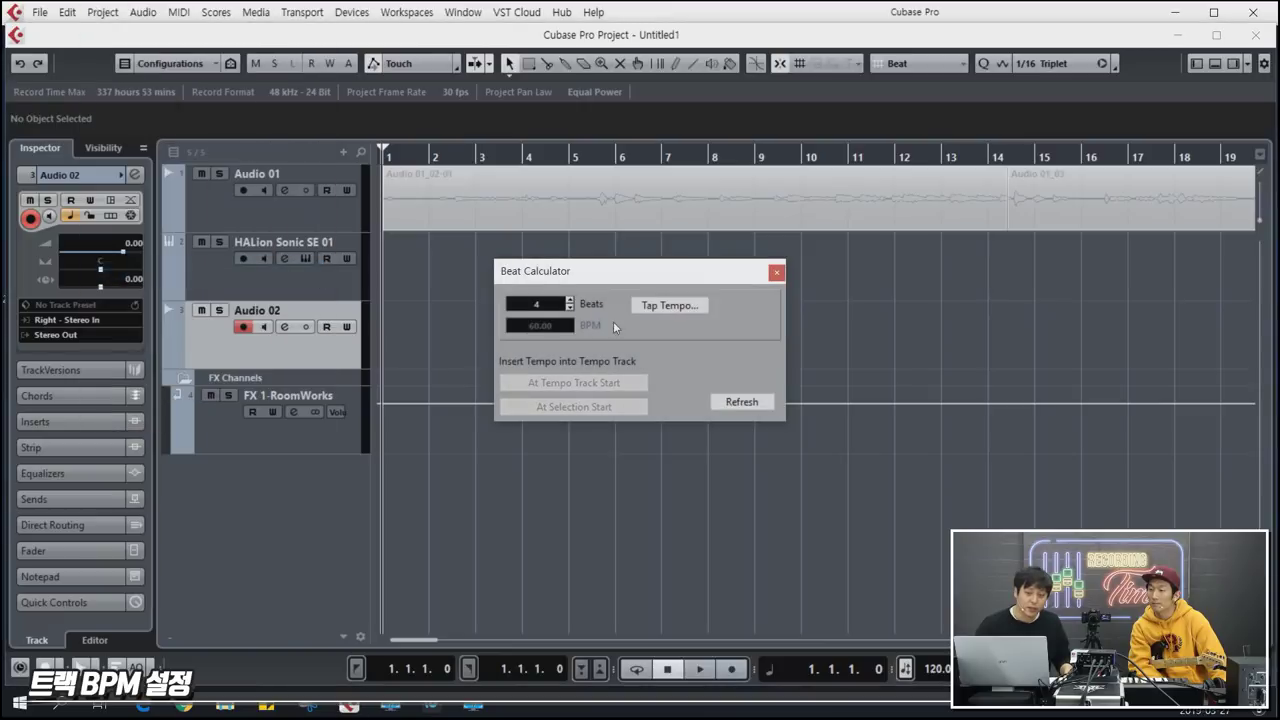
Tap a steady tempo of 120 BPM into the Beat Calculator, accept it and close the calculator.
left_click(670, 306)
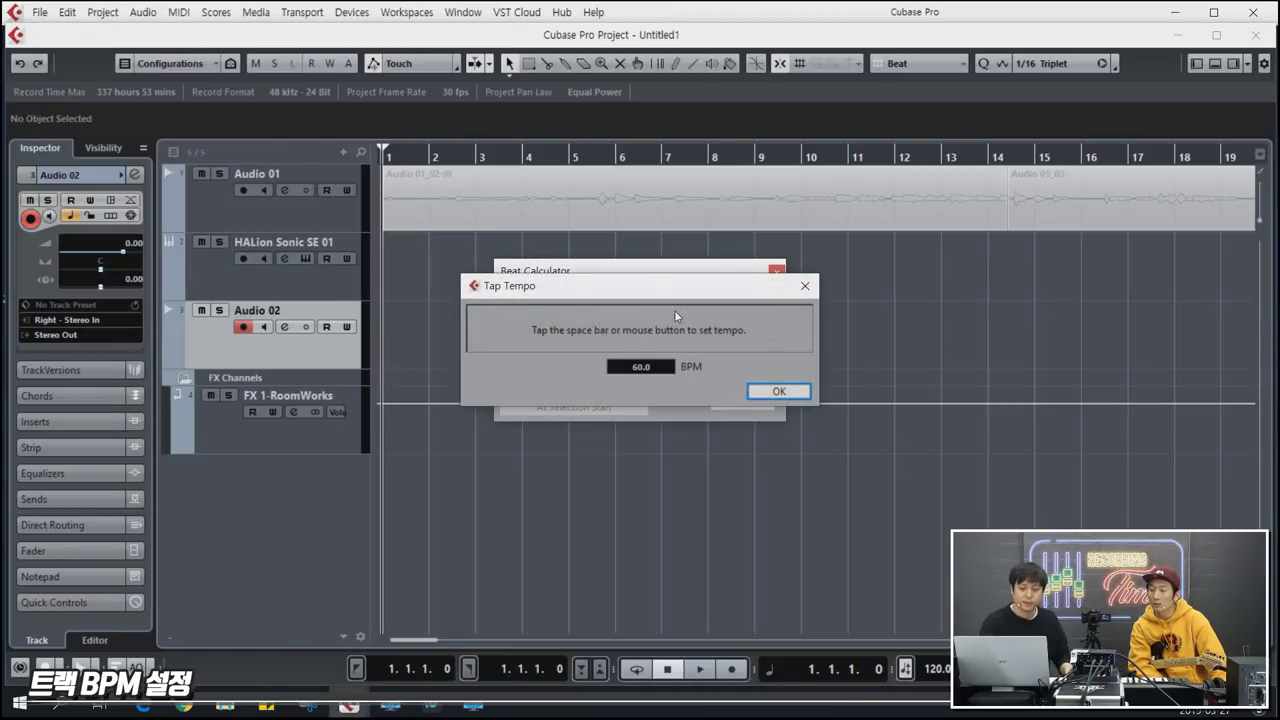
key("space")
key("space")
key("space")
key("space")
key("space")
key("space")
key("space")
key("space")
key("space")
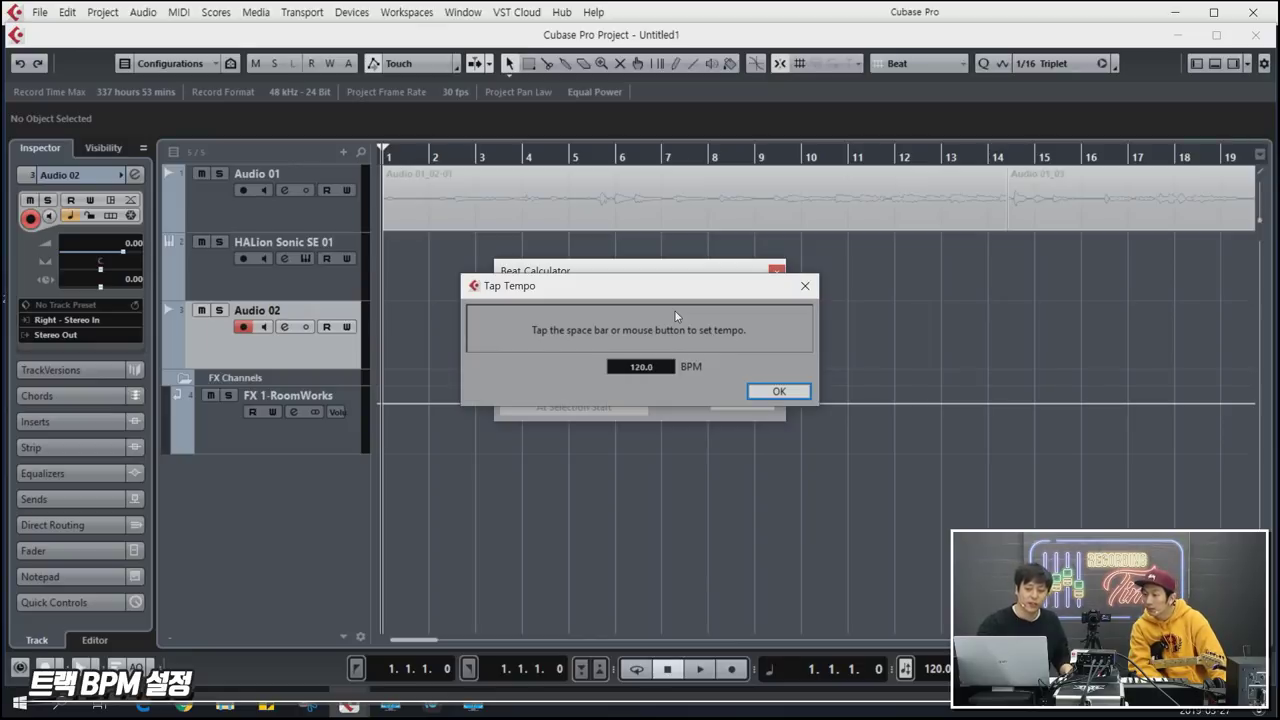
left_click(779, 391)
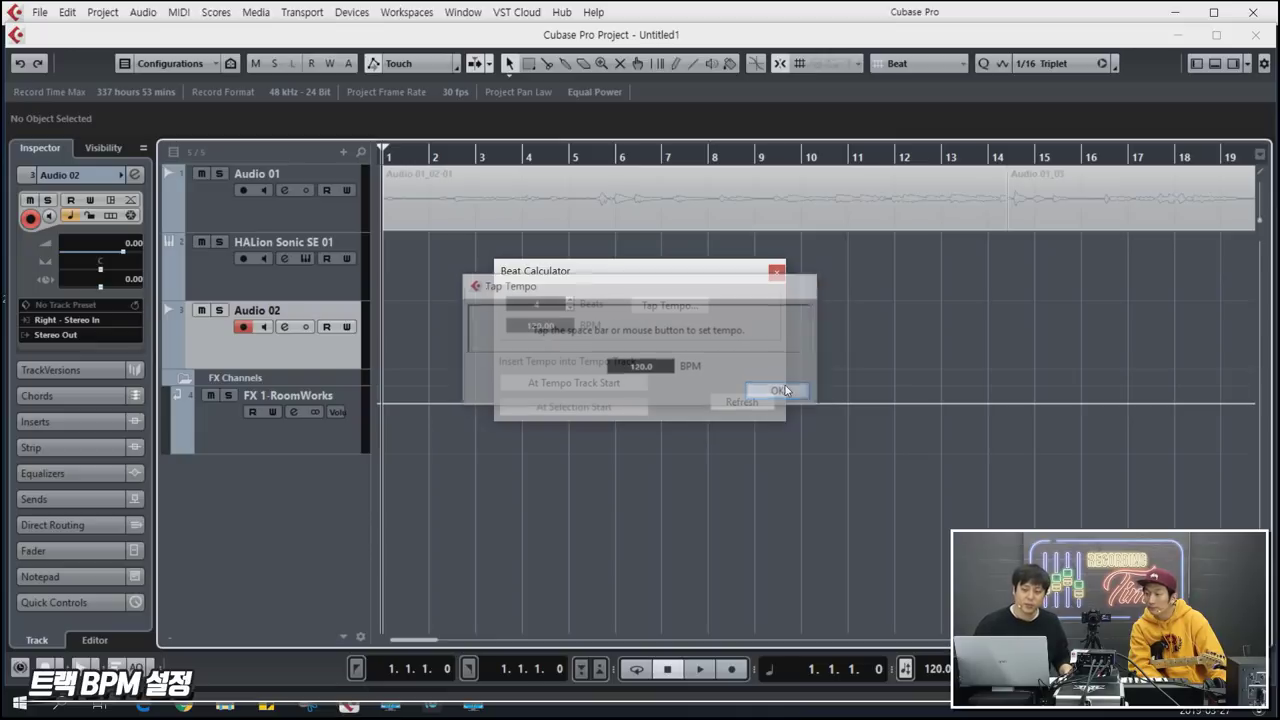
left_click(777, 273)
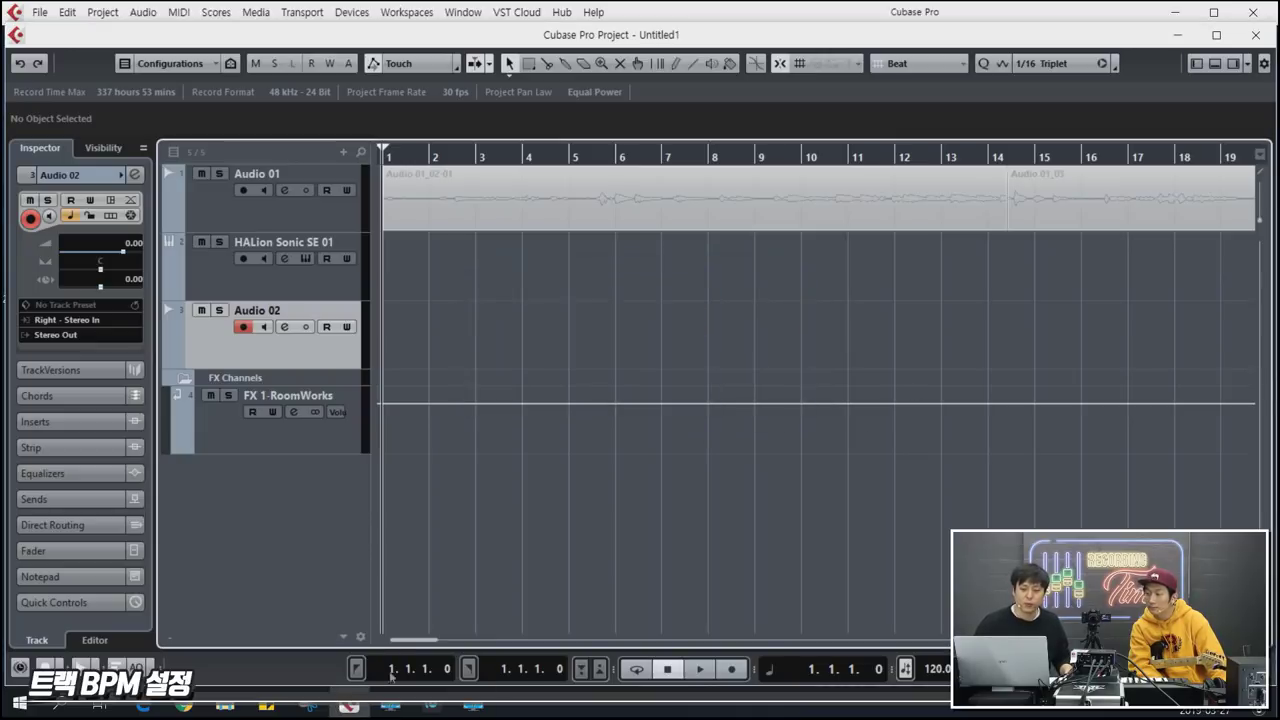
Switch to the browser's YouTube video of Bon Jovi - It's My Life, toggle its playback, and return to Cubase.
mouse_move(185, 706)
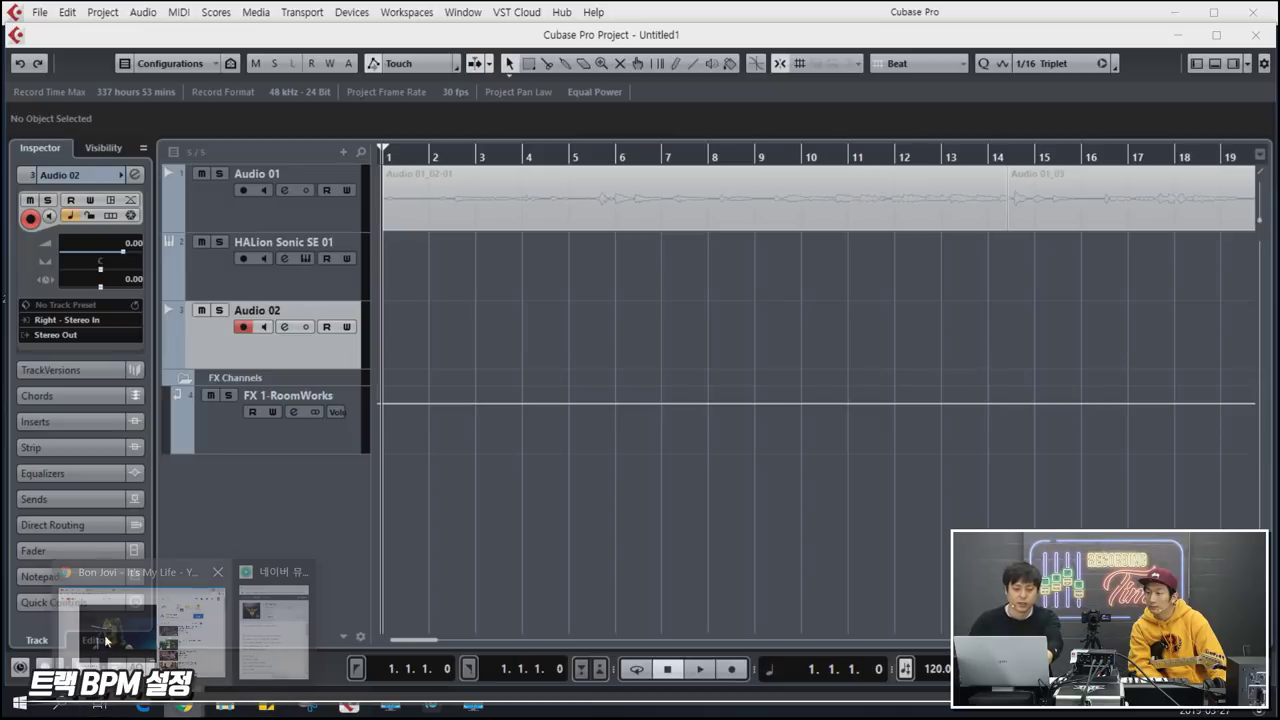
left_click(108, 640)
key("space")
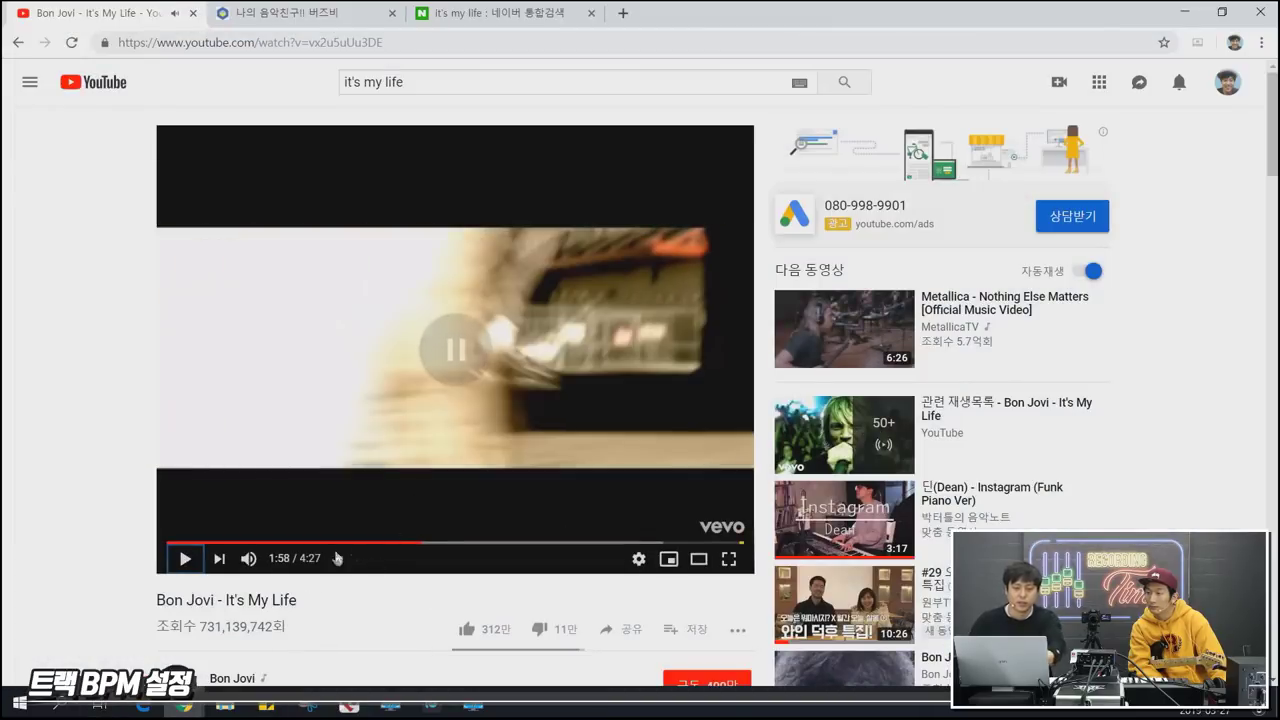
left_click(1186, 12)
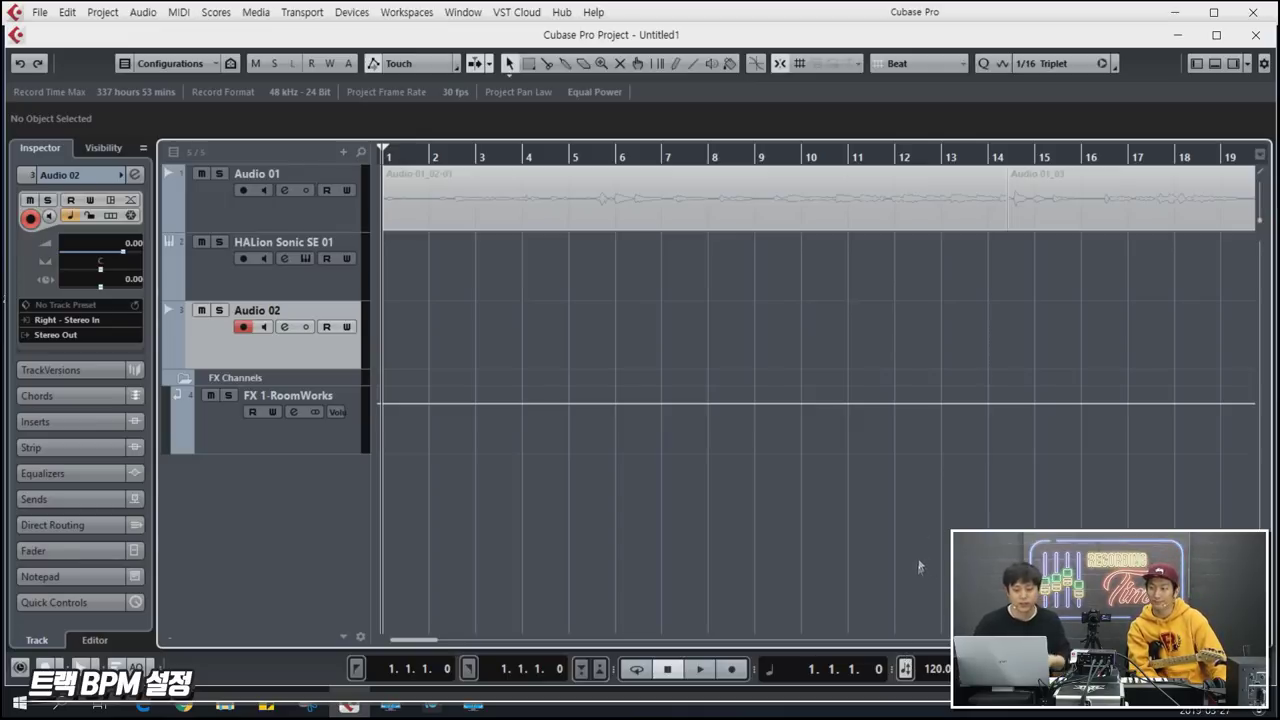
Add one instrument track using HALion Sonic SE, routed to Stereo Out, below the HALion Sonic SE 01 track.
key("g")
key("g")
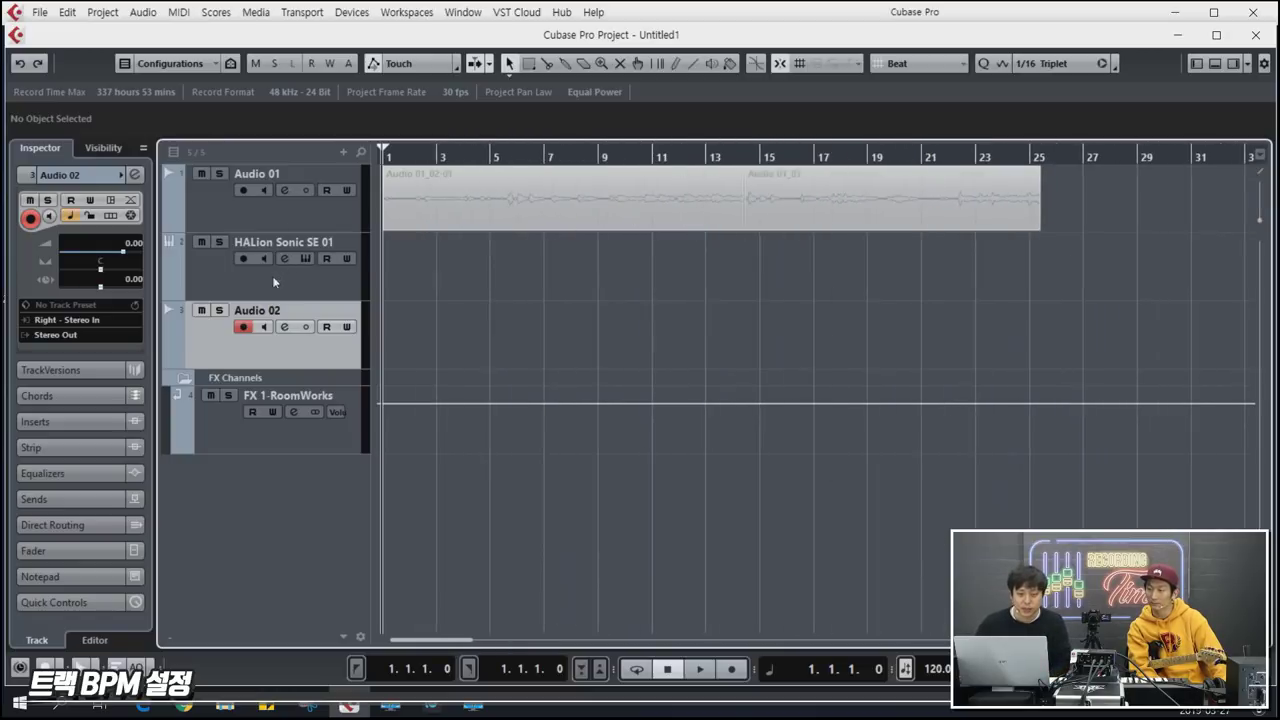
left_click(318, 284)
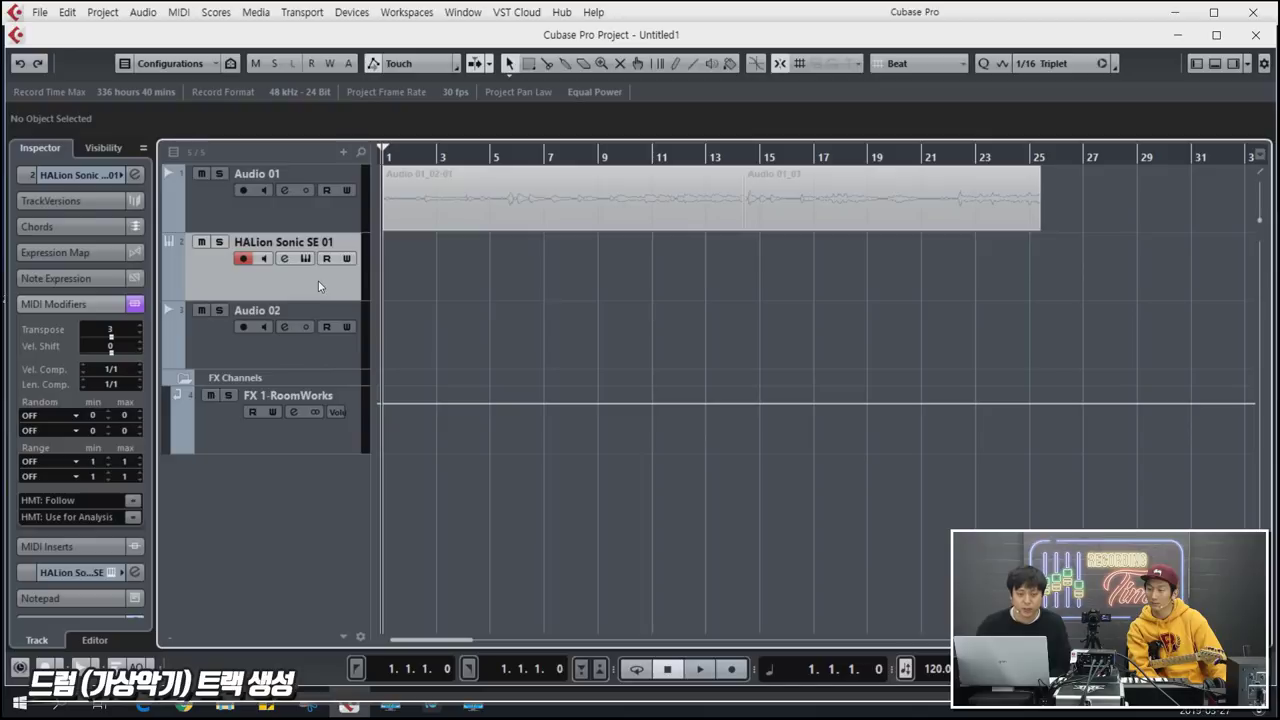
right_click(355, 290)
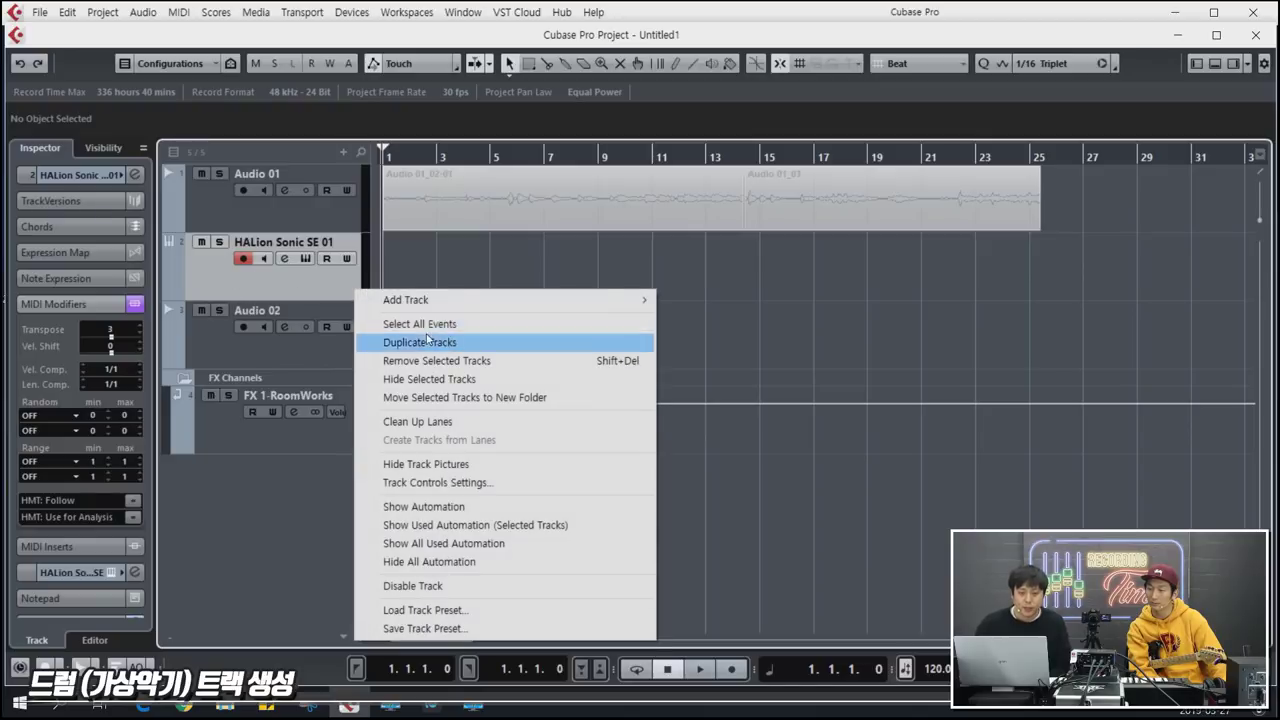
mouse_move(595, 302)
left_click(685, 318)
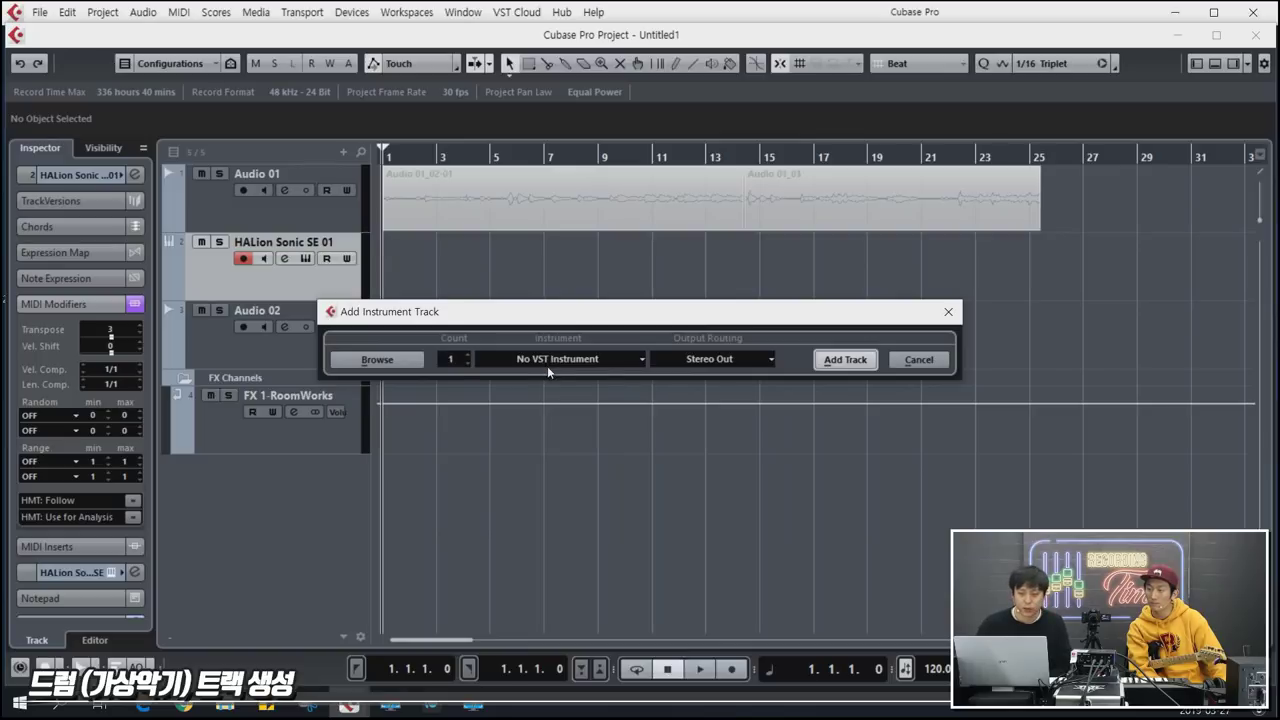
left_click(547, 362)
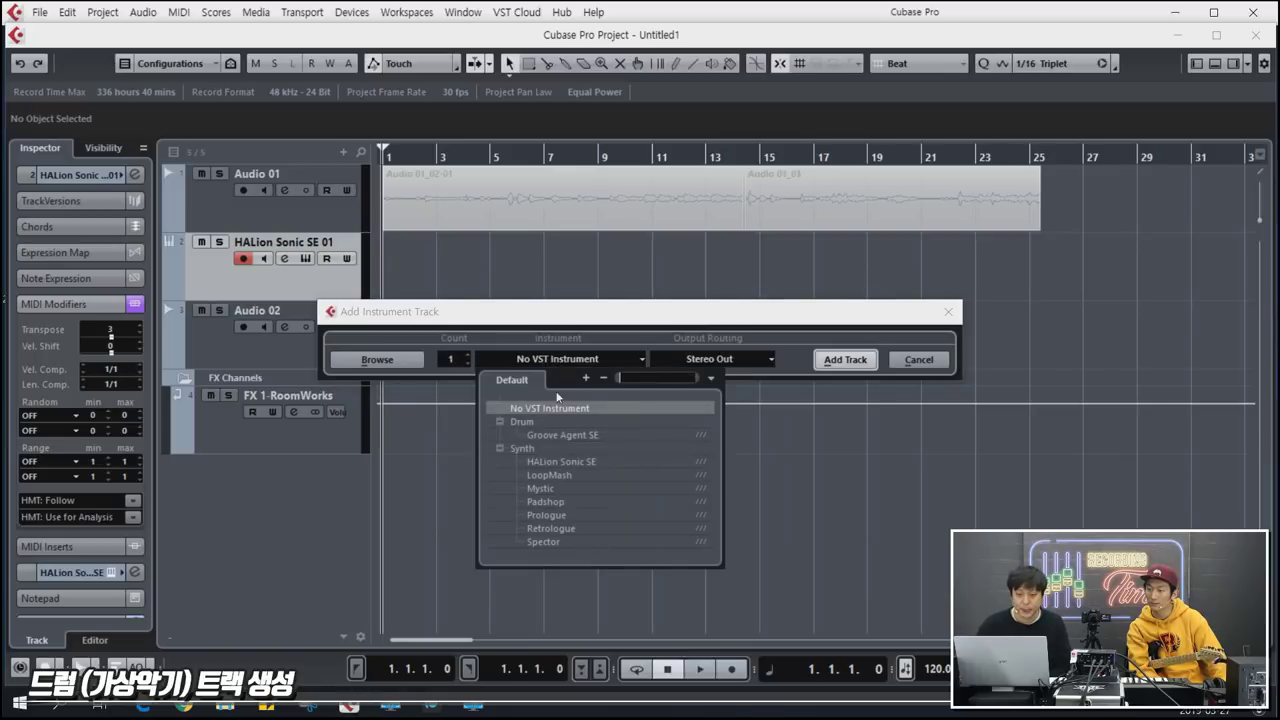
left_click(556, 461)
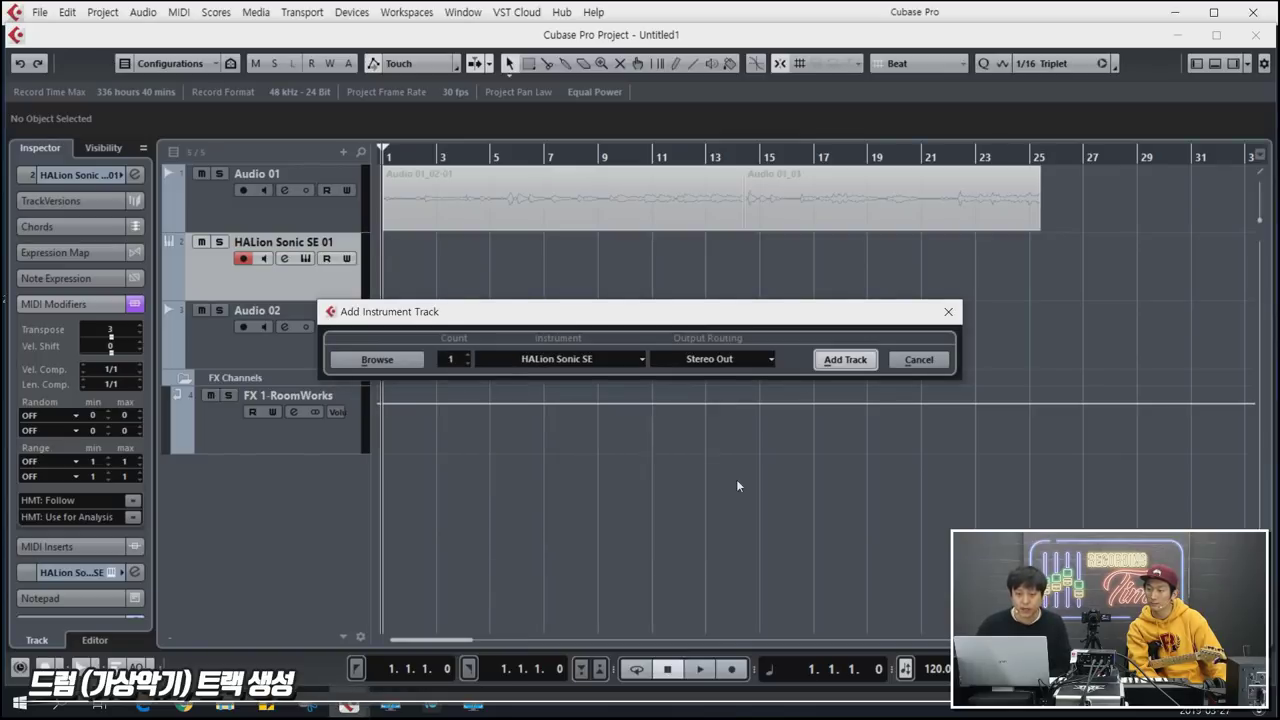
left_click(845, 360)
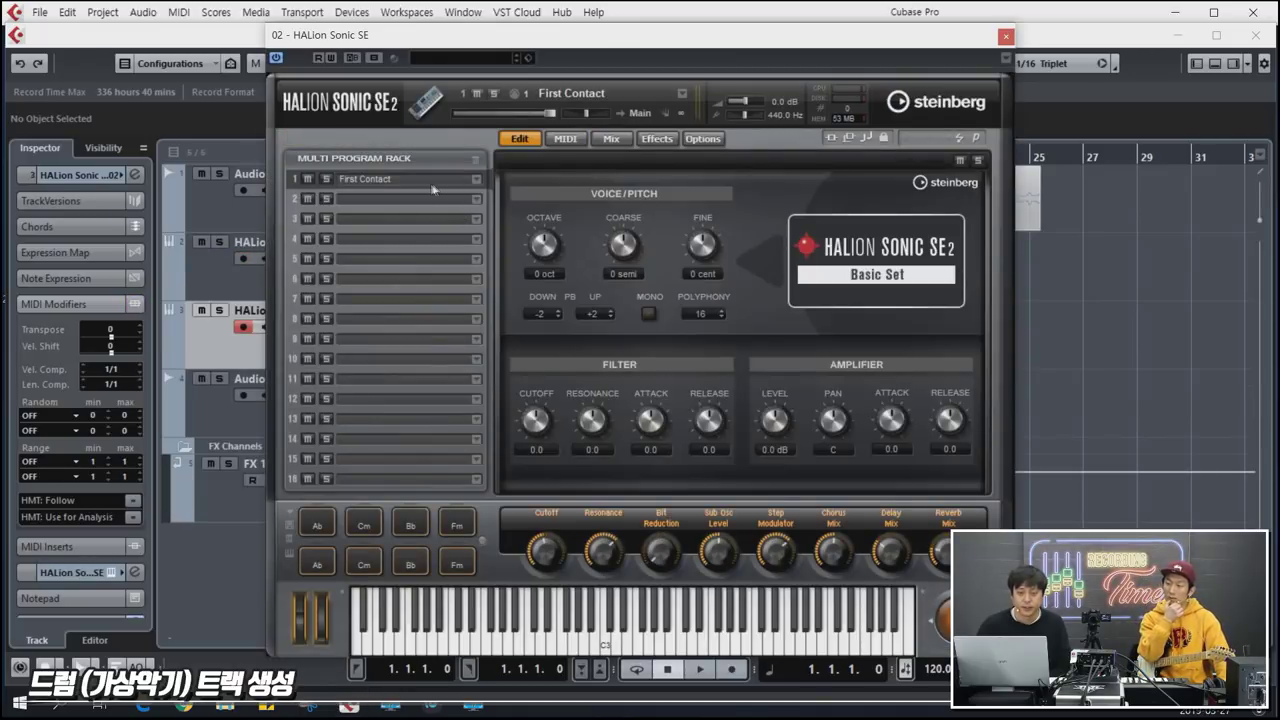
Search the HALion Sonic SE programs for "kit", load [GM 134] Rock Kit in slot 1, and close the instrument window.
left_click(477, 180)
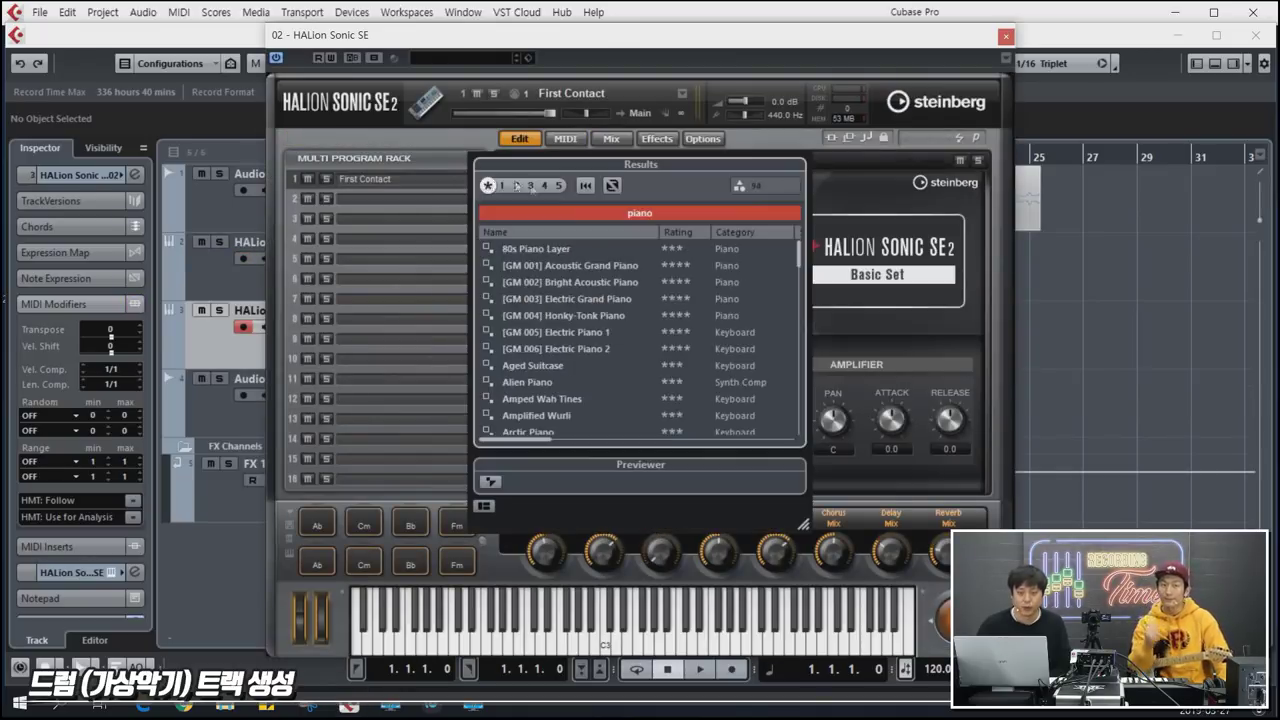
left_click(652, 212)
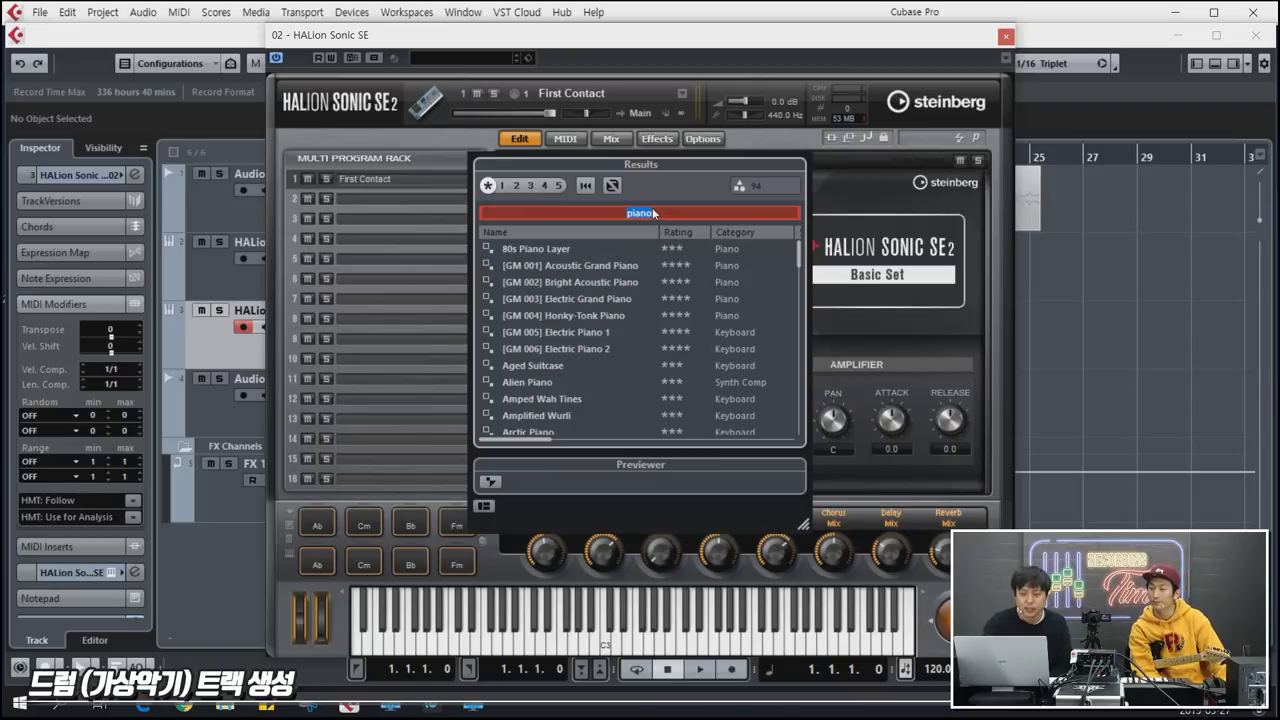
type("kit")
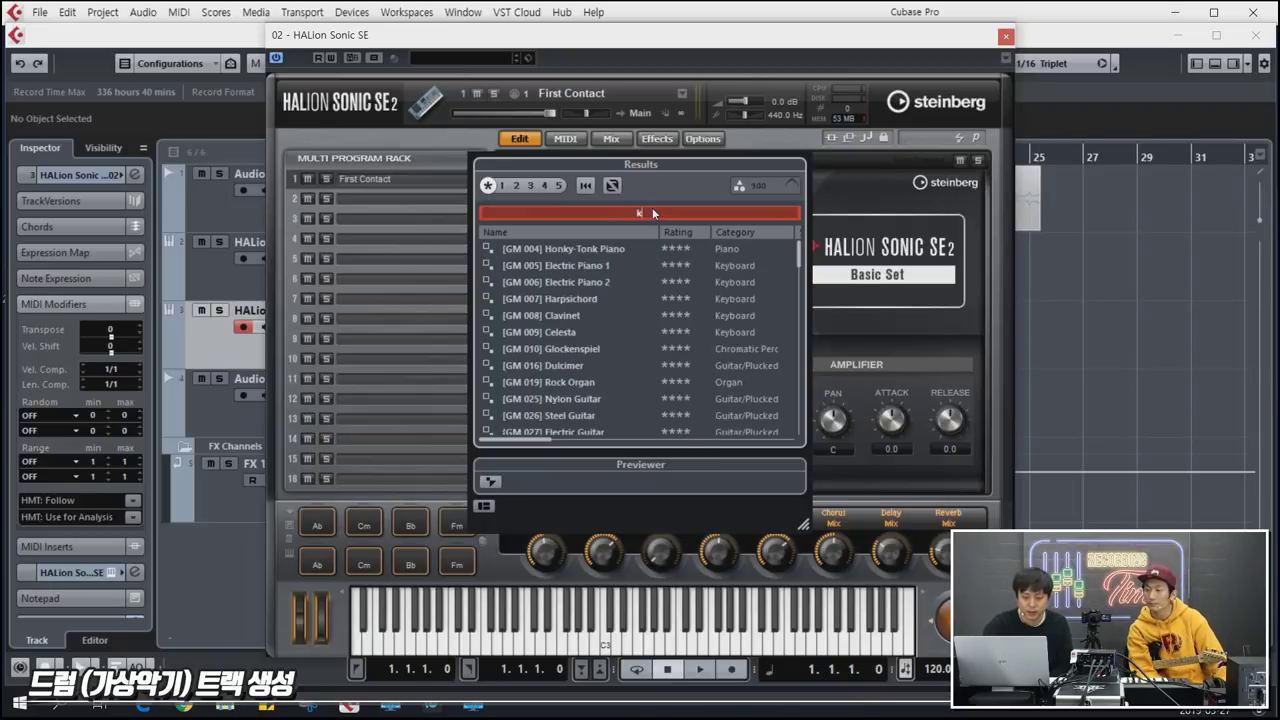
double_click(584, 299)
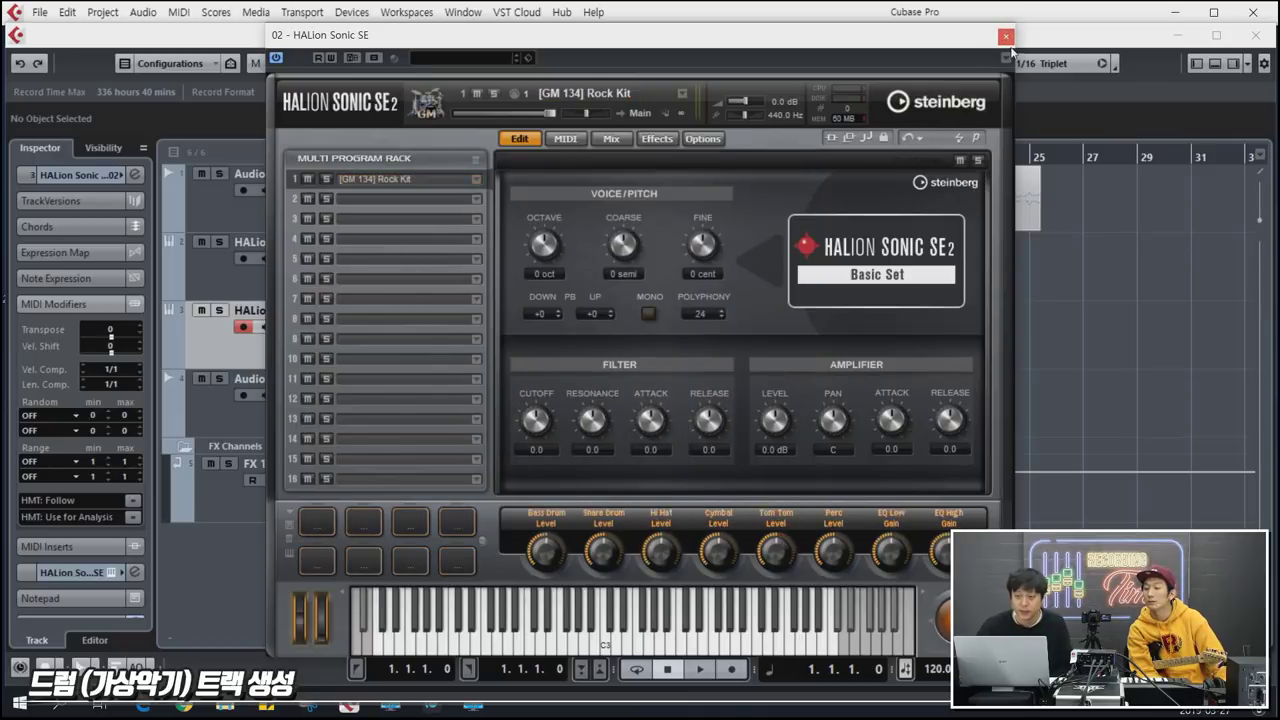
left_click(1006, 36)
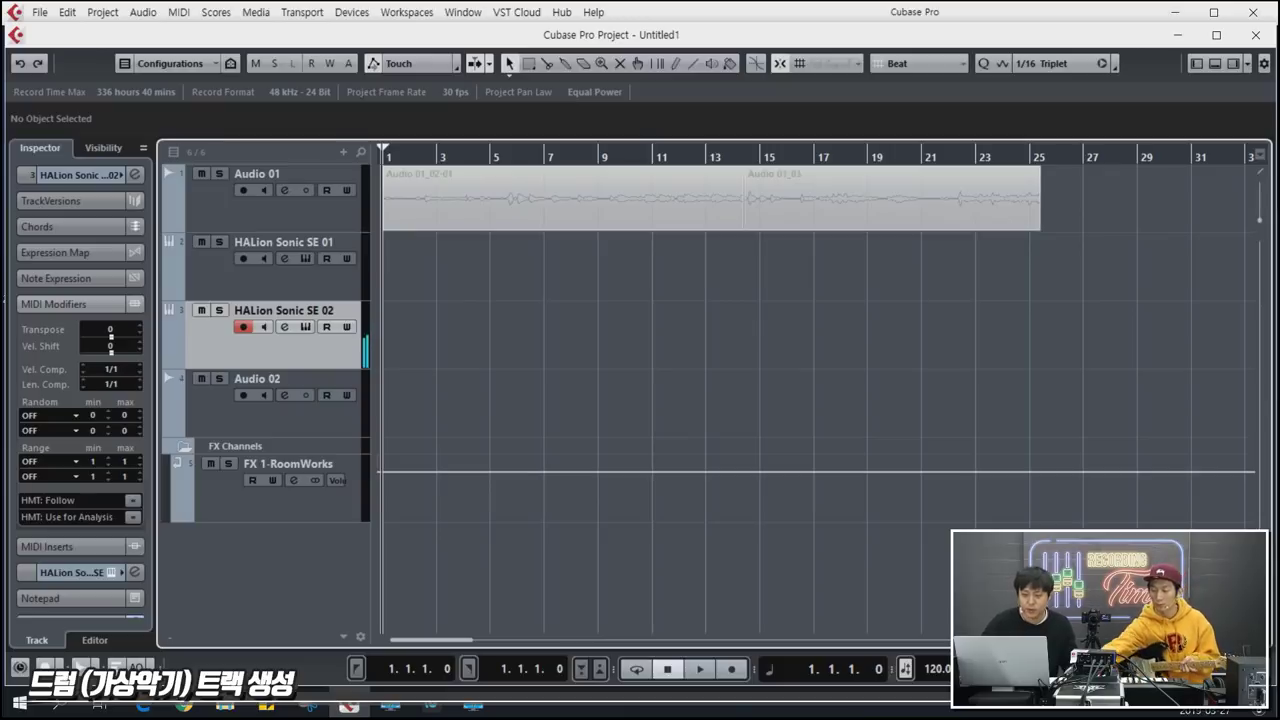
Play the project briefly, then record a drum take on the HALion Sonic SE 02 track from bar 1 to about bar 10.
key("space")
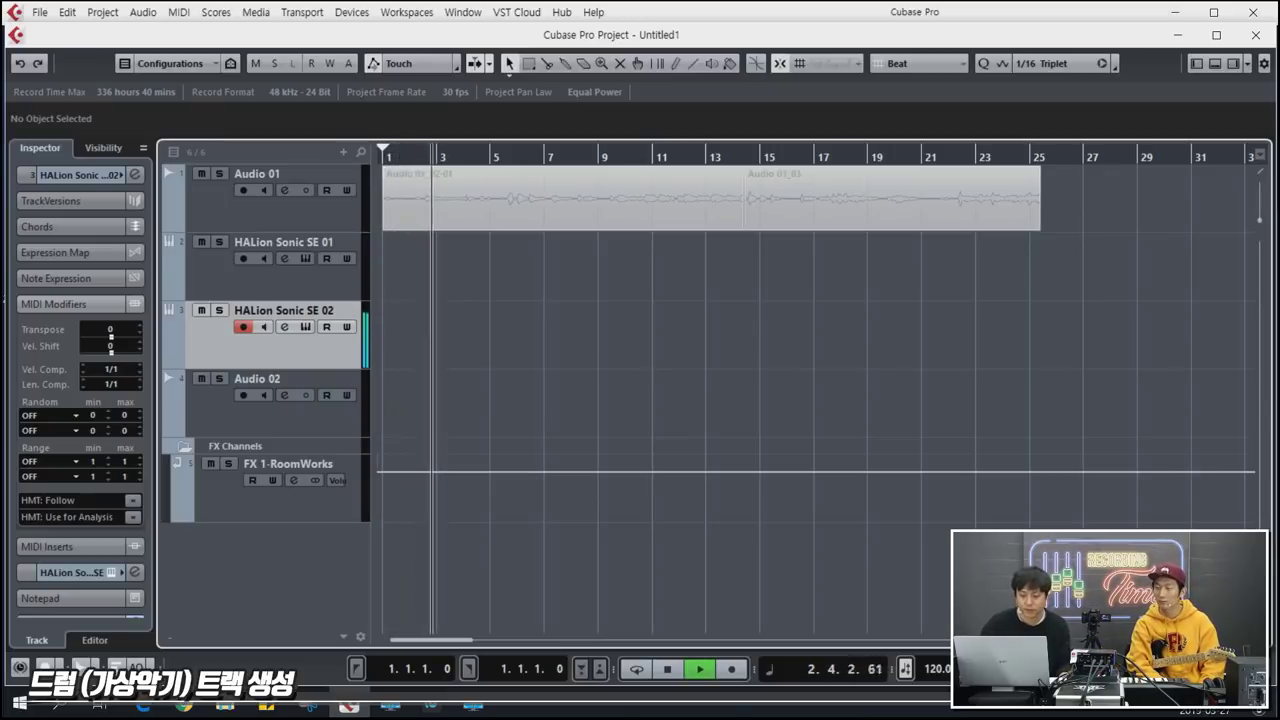
key("space")
key("KP_Multiply")
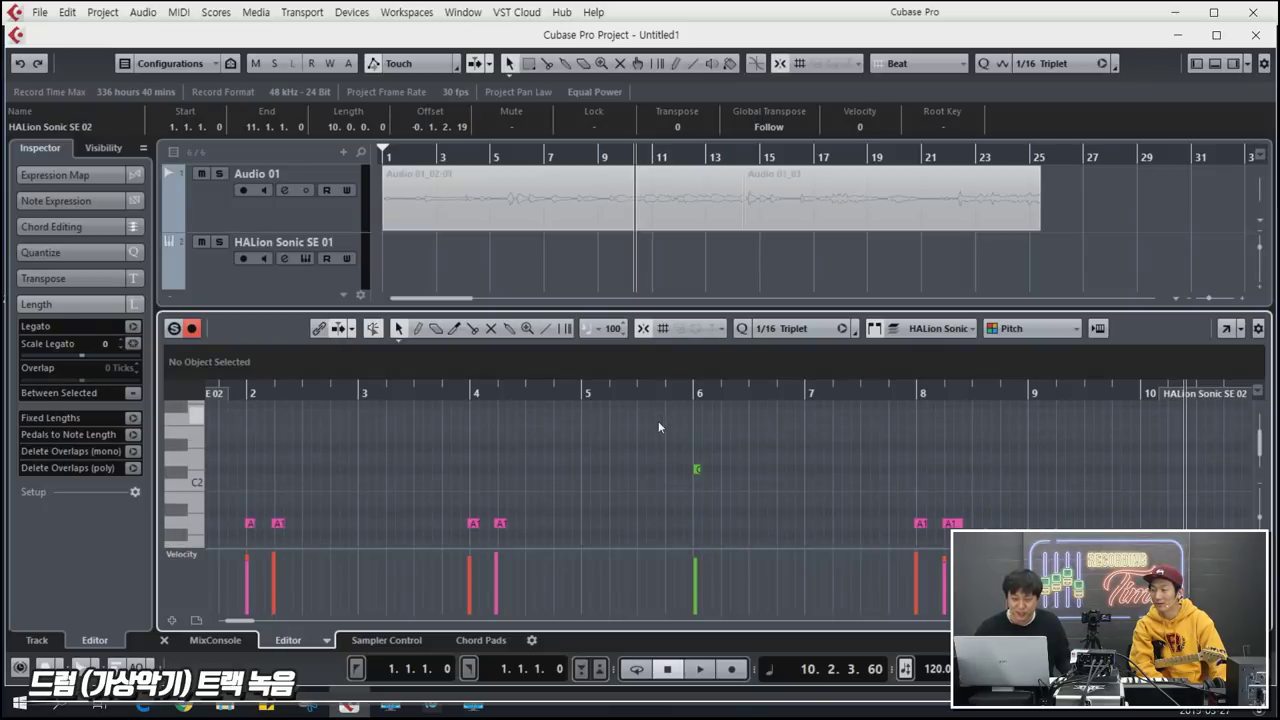
Delete the recorded drum notes from bar 6 onward in the HALion Sonic SE 02 part and close the lower editor.
left_click_drag(658, 427, 1197, 410)
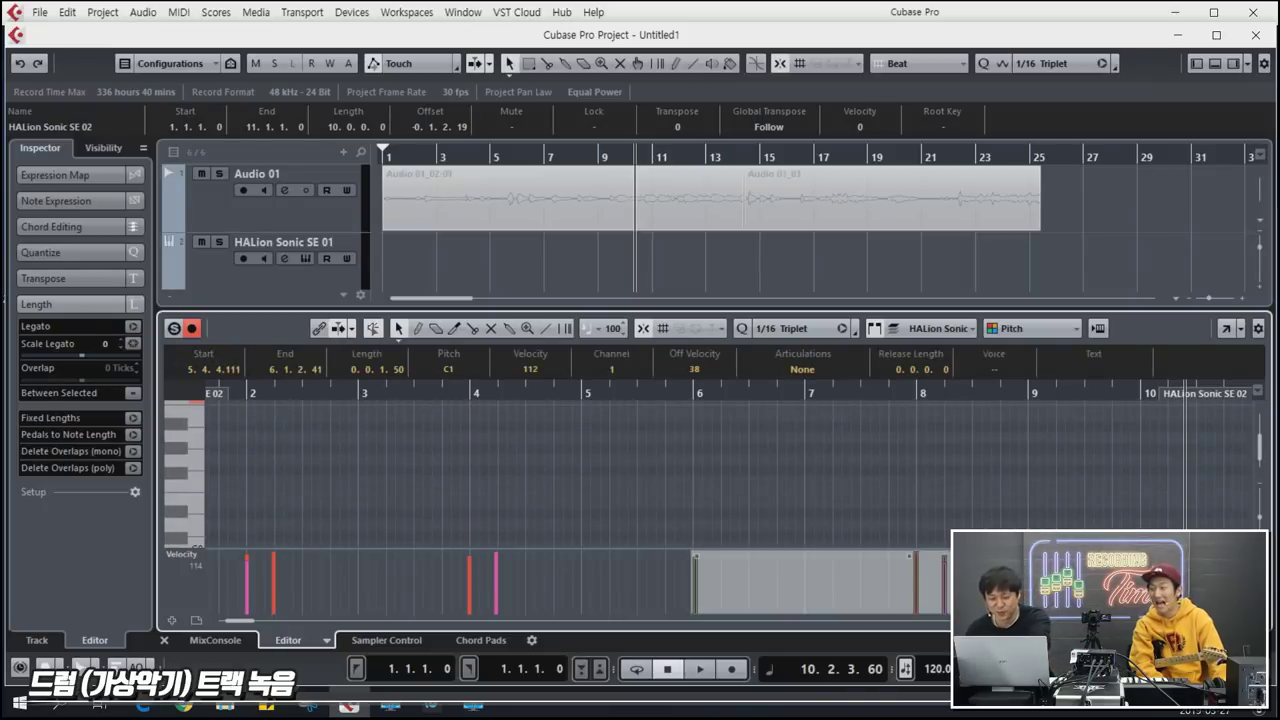
key("Delete")
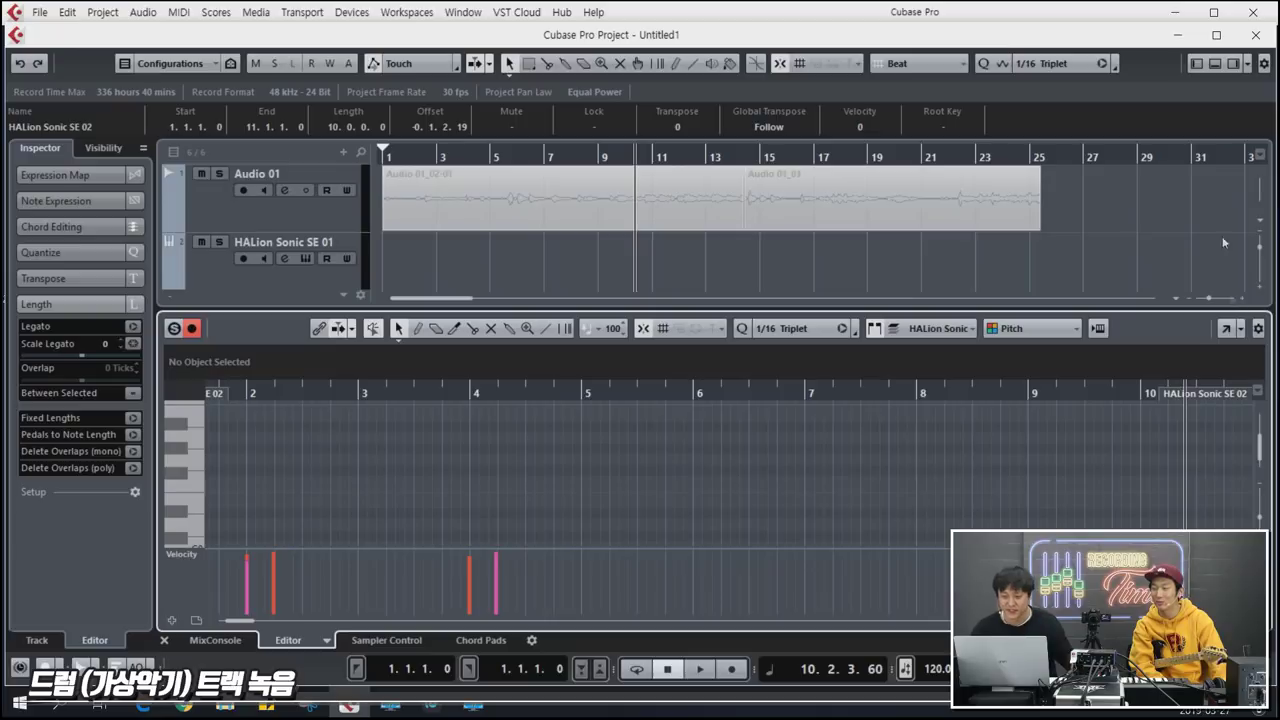
left_click(1217, 65)
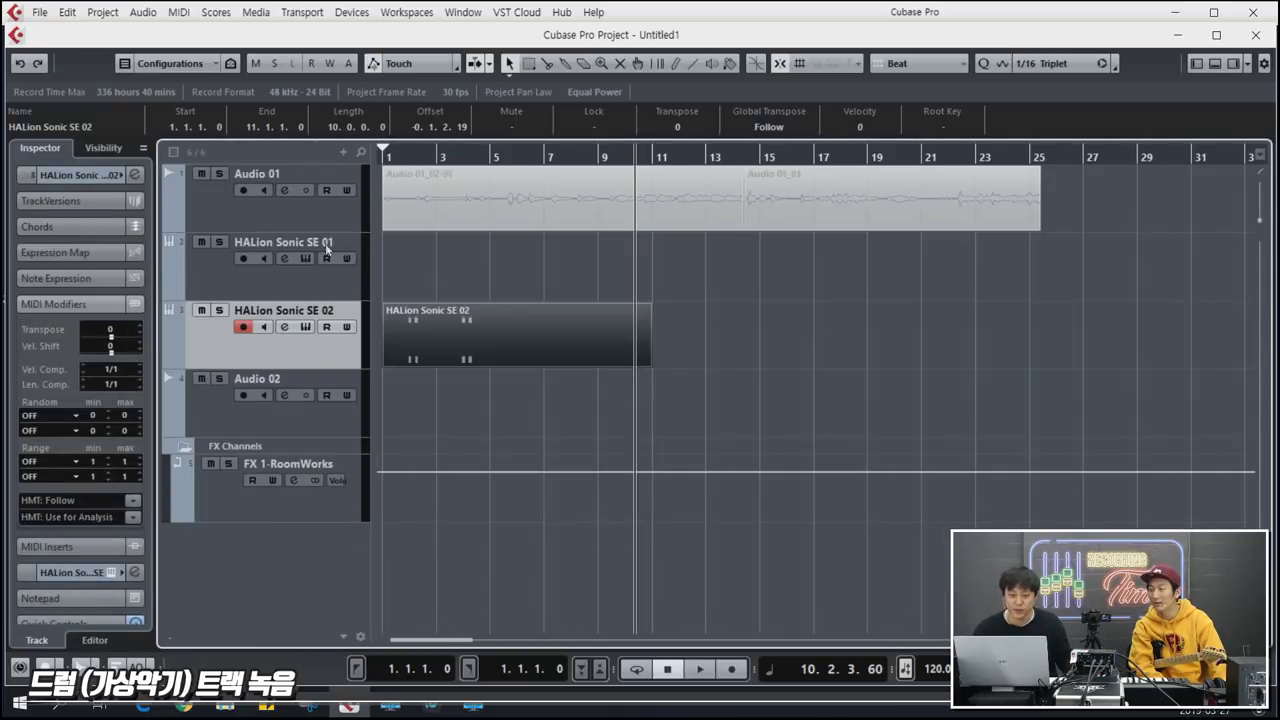
Play back the trimmed drum part from the project start to check it, then stop playback.
key("period")
key("space")
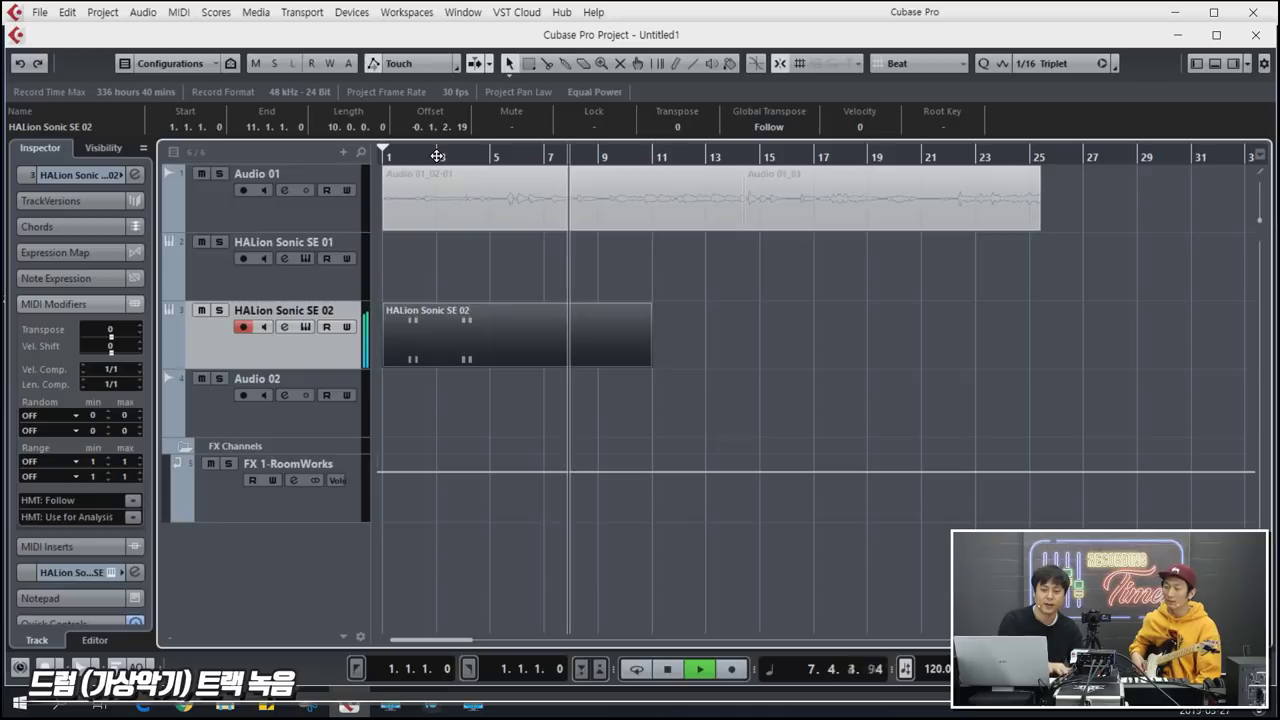
key("space")
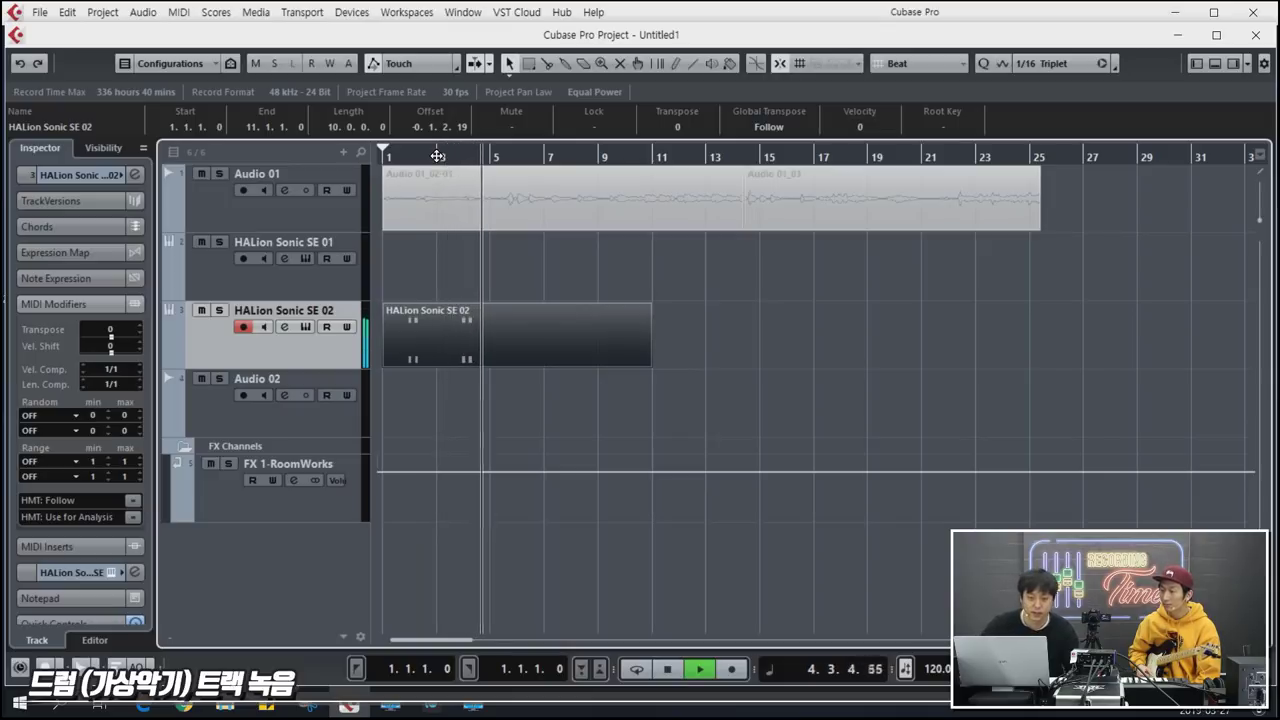
key("space")
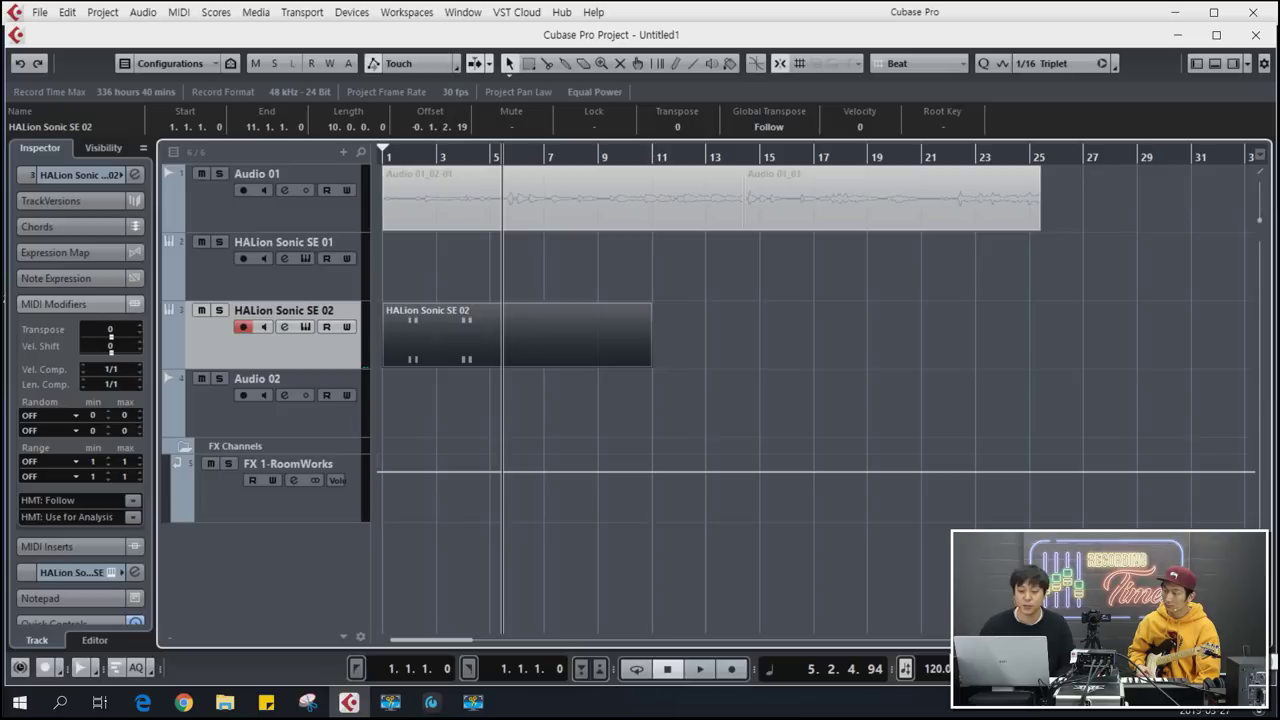
right_click(1066, 684)
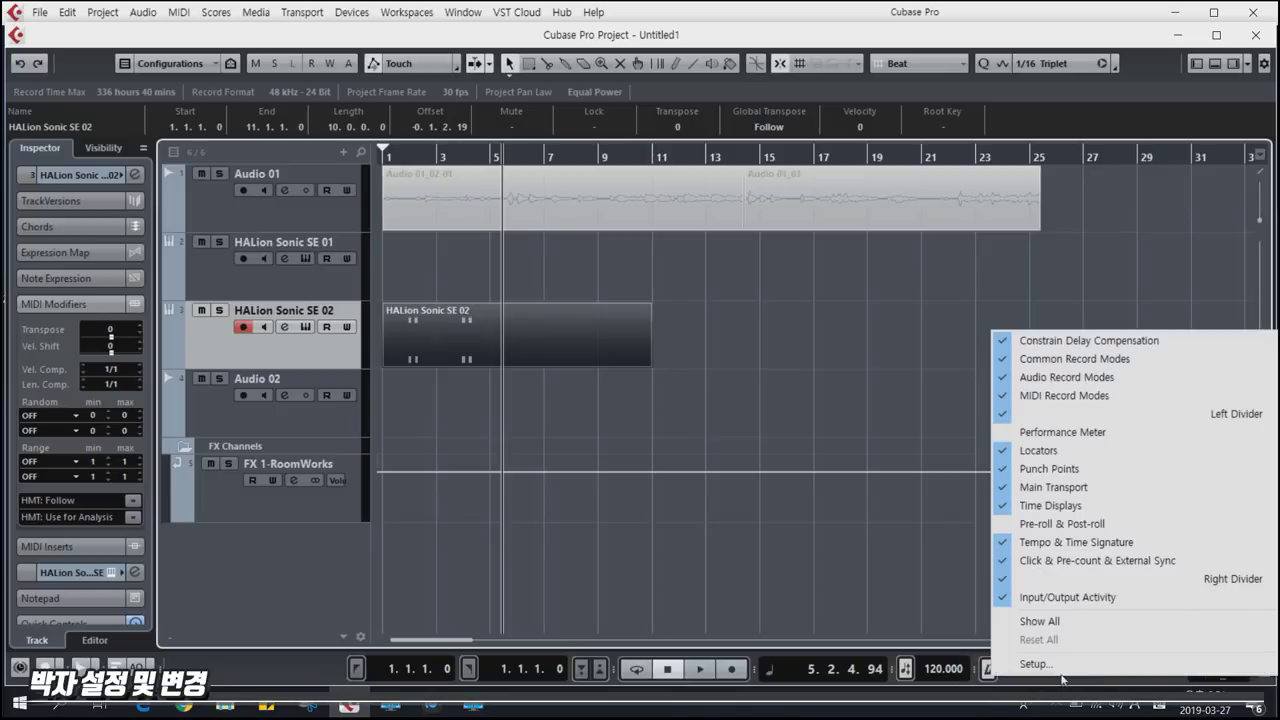
key("Escape")
key("alt+k")
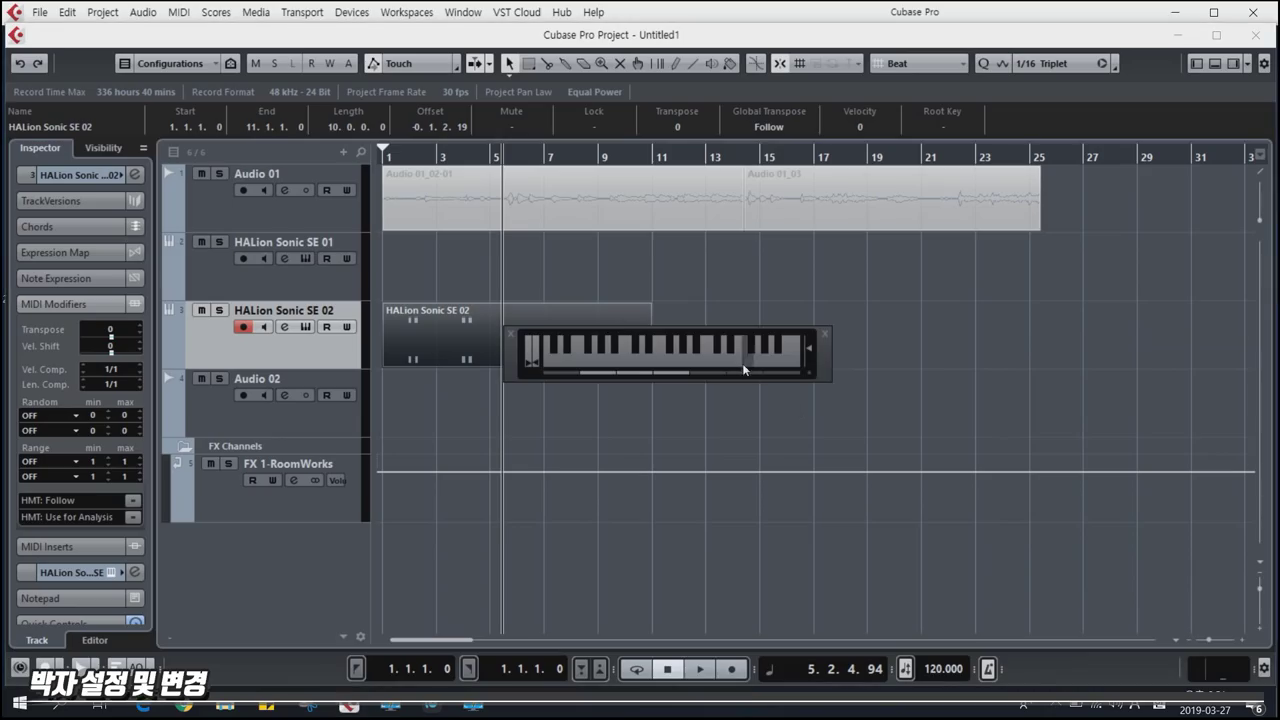
left_click(826, 335)
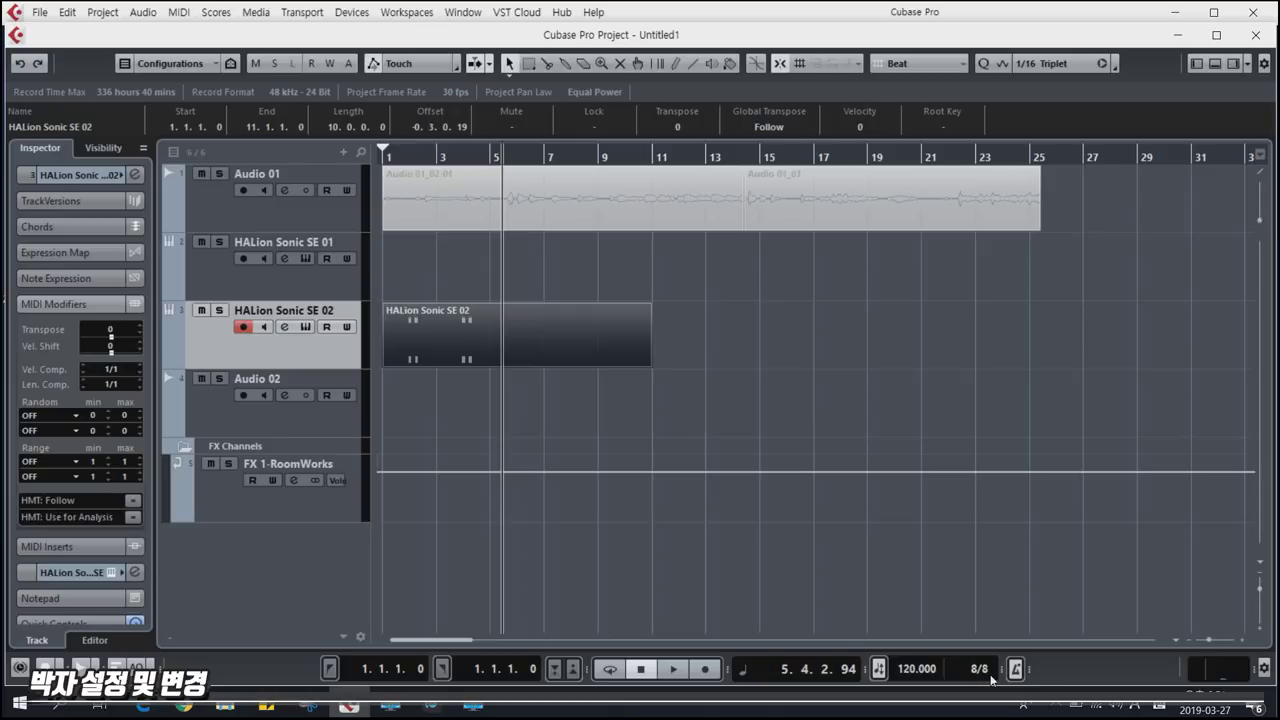
Start playback and record drums on the HALion Sonic SE 02 track from bar 5 to about bar 14.
key("space")
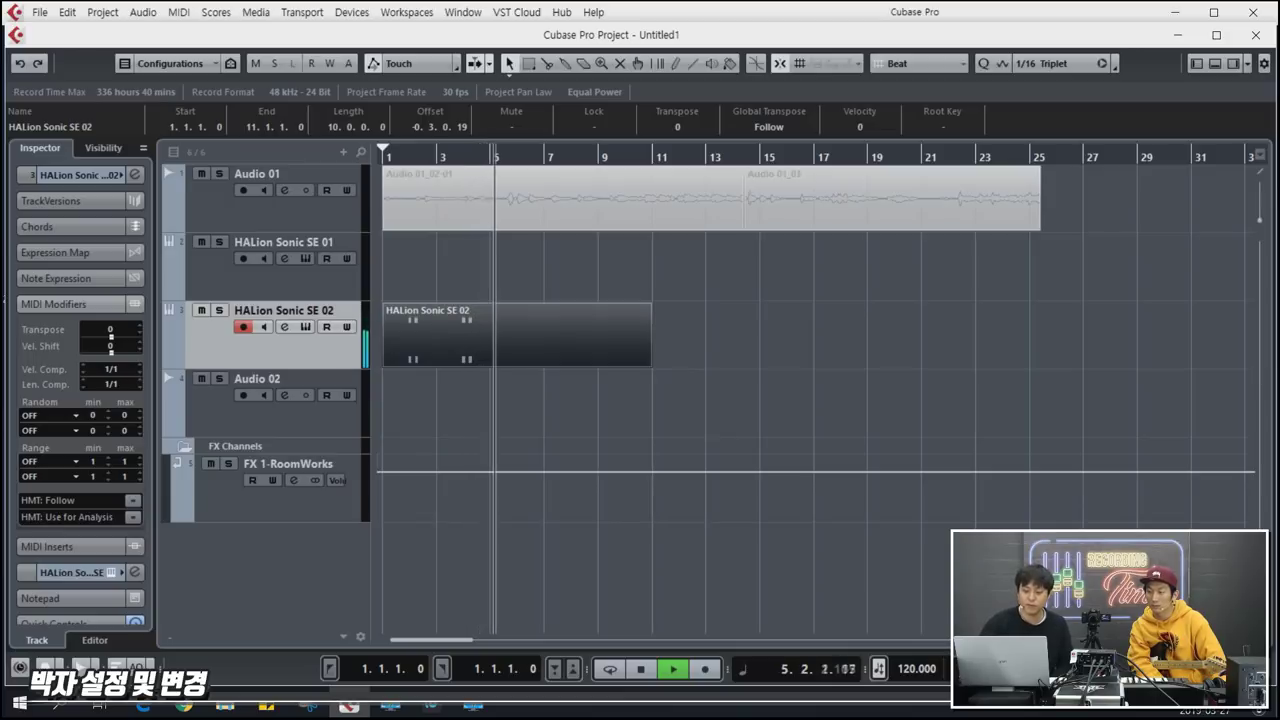
key("KP_Multiply")
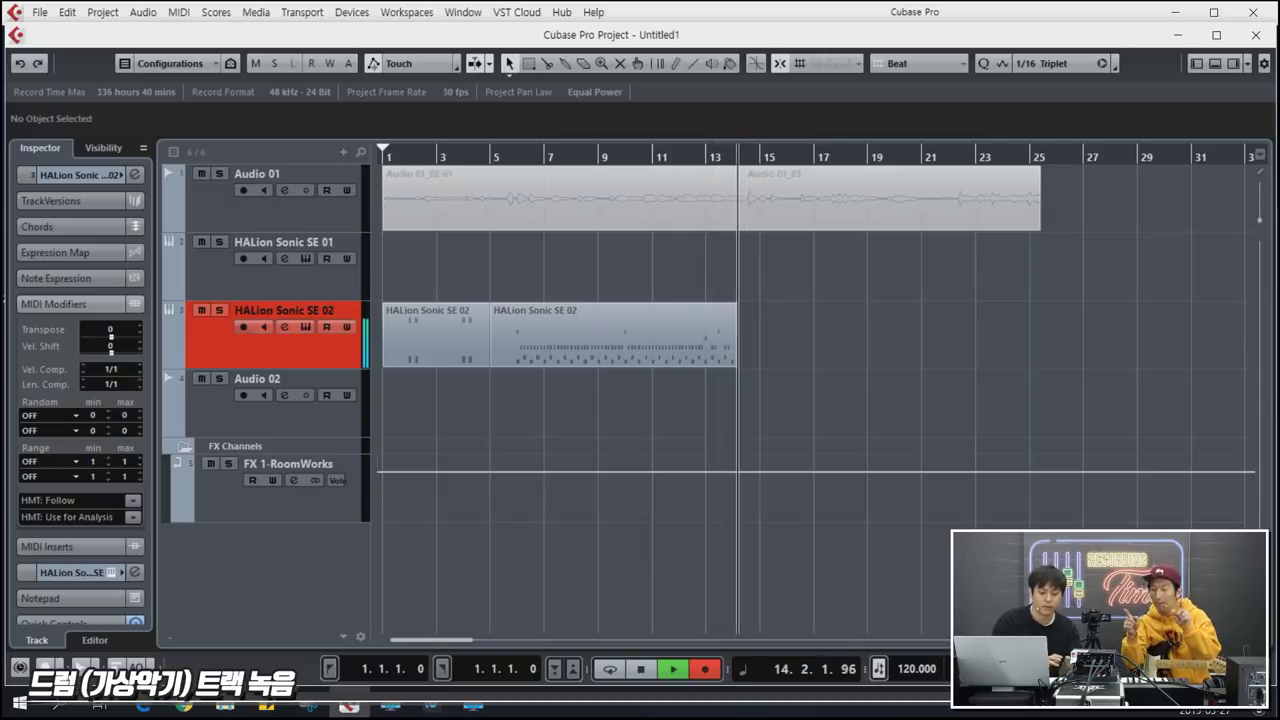
key("space")
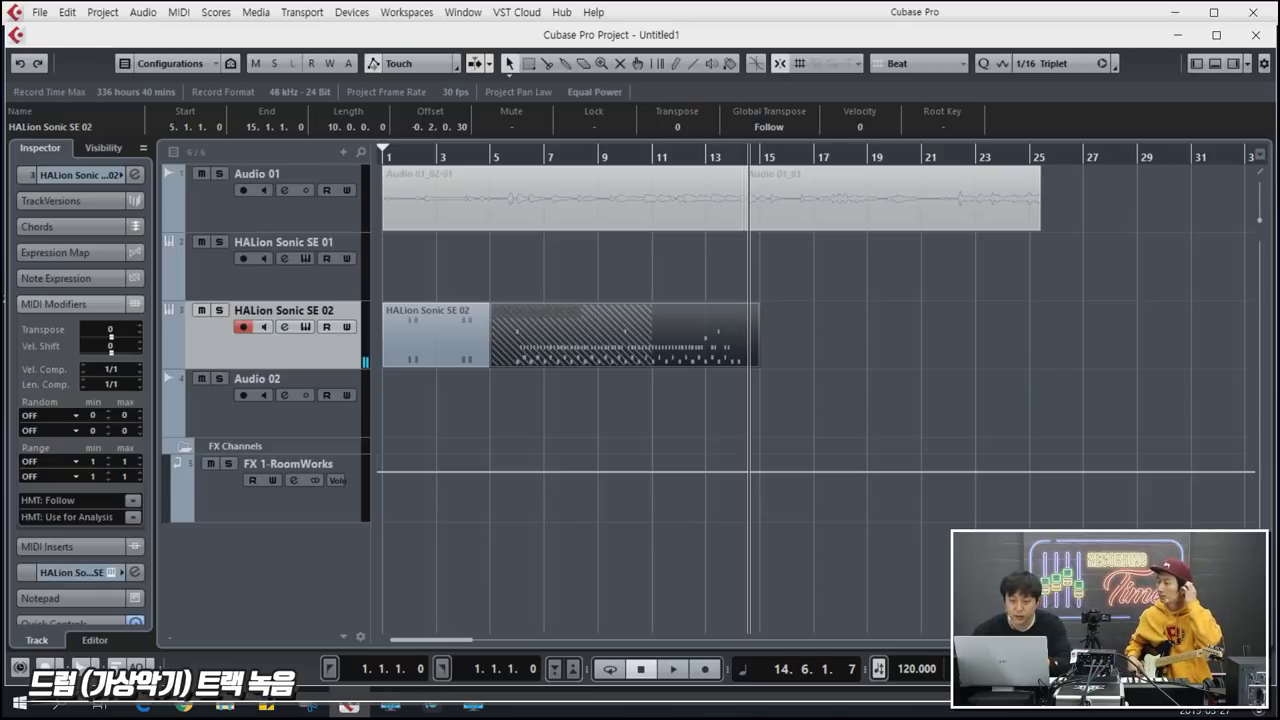
Move the playhead back and merge the HALion Sonic SE 02 drum events into one event spanning bars 1 to 15.
key("KP_Subtract")
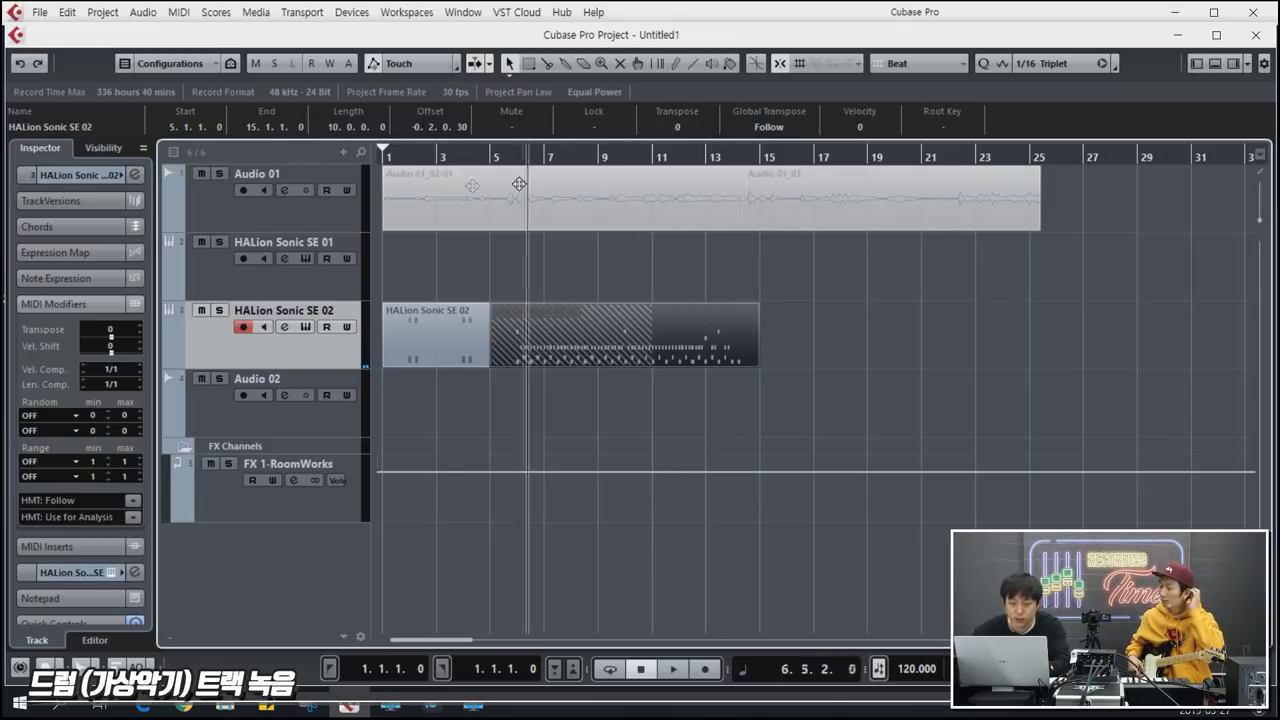
left_click(428, 314)
key("1")
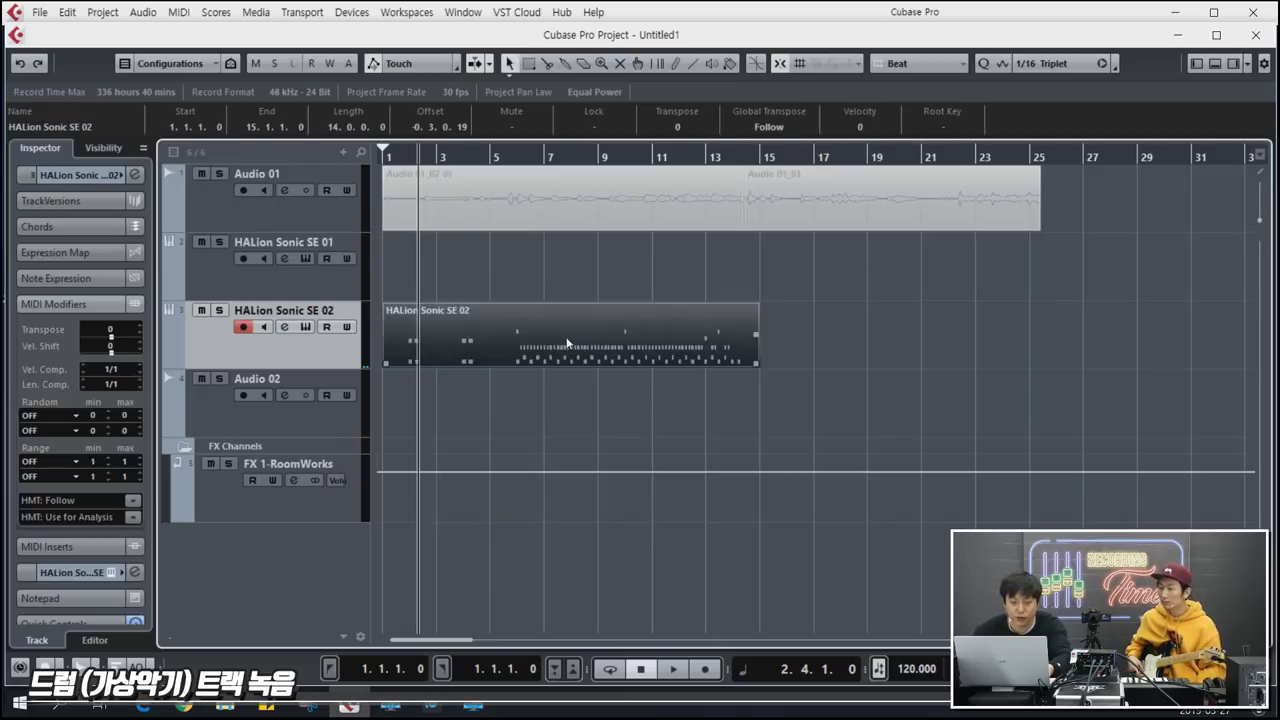
Open the HALion Sonic SE 02 part for note editing and quantize all its notes to 1/16.
double_click(569, 343)
key("ctrl+a")
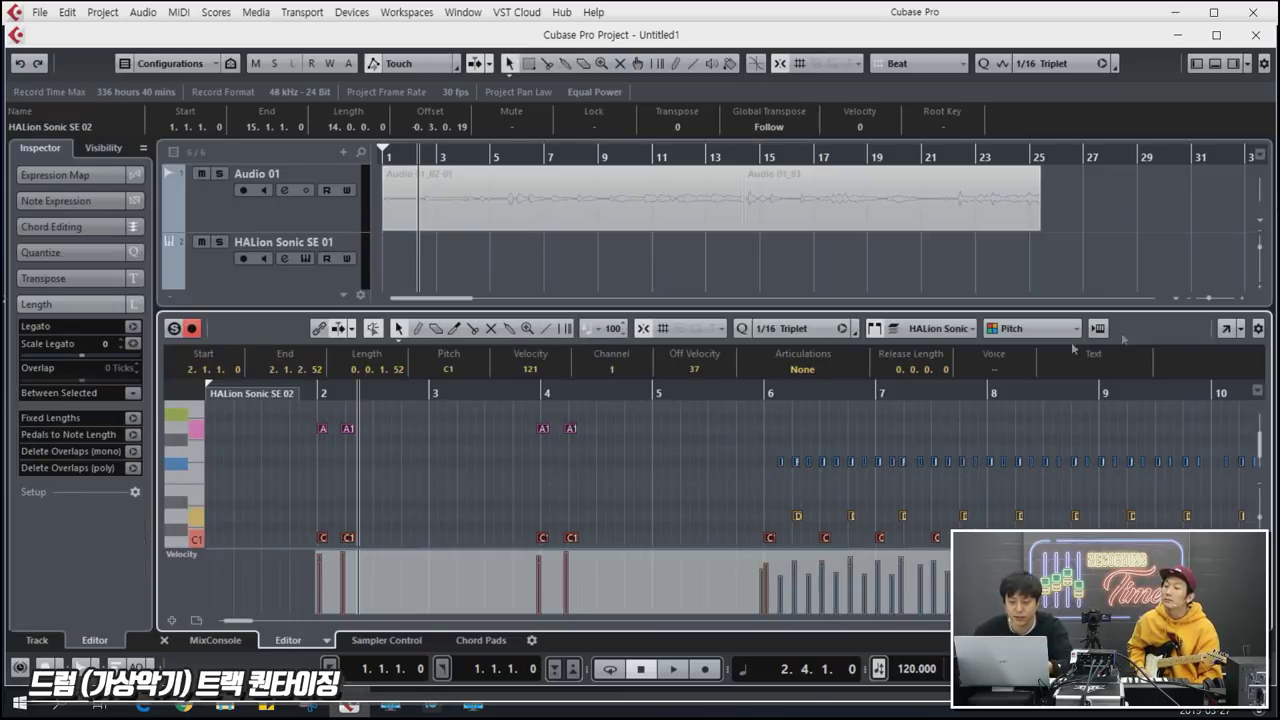
scroll(788, 461, "down", 2)
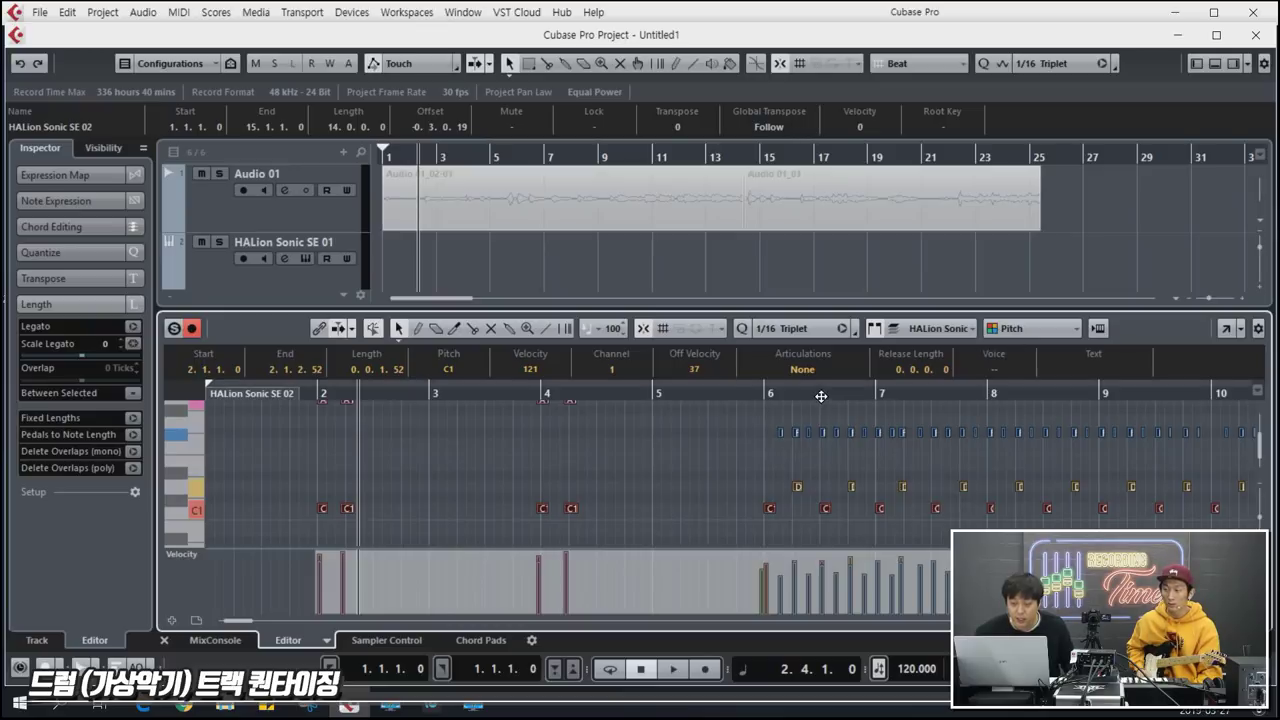
key("q")
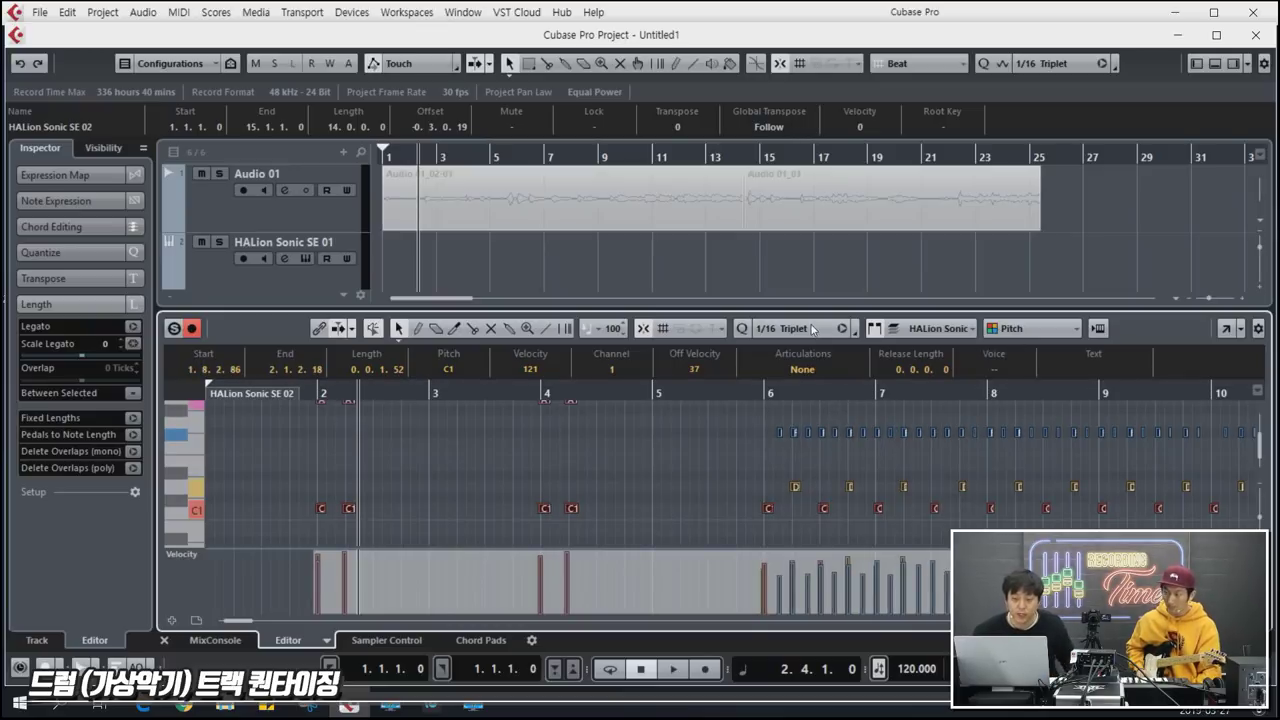
left_click(812, 330)
left_click(830, 410)
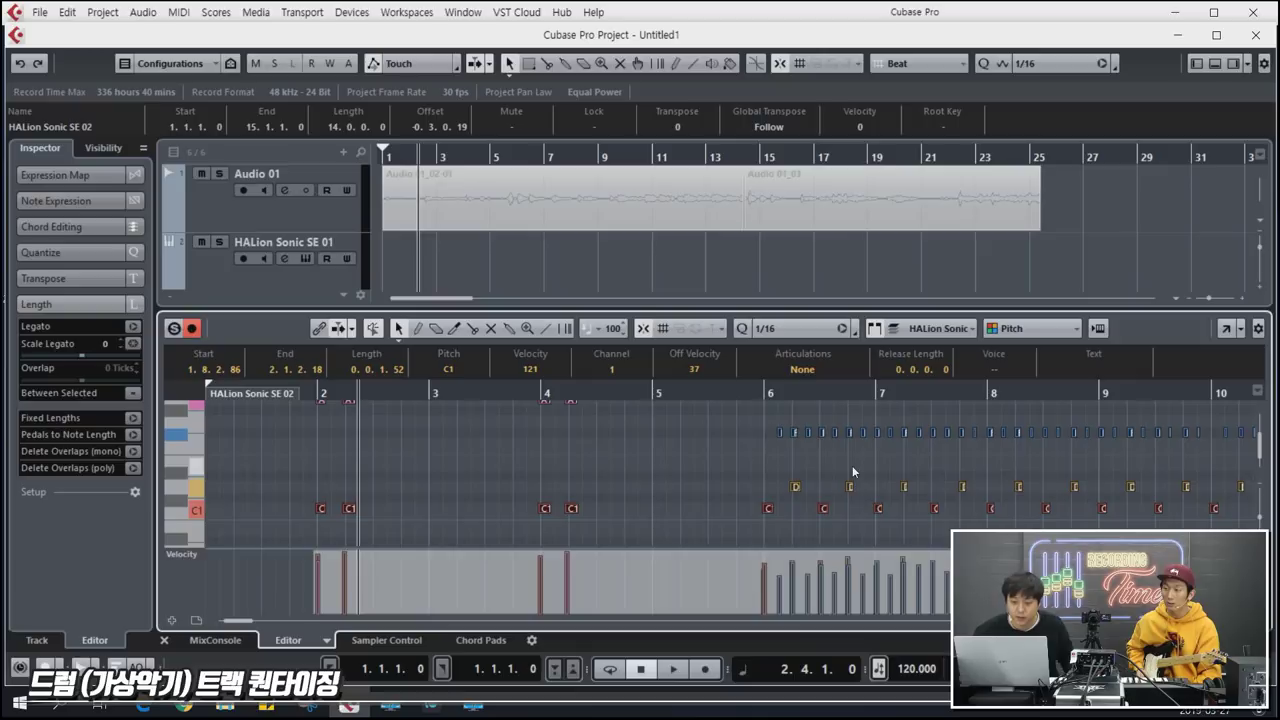
key("q")
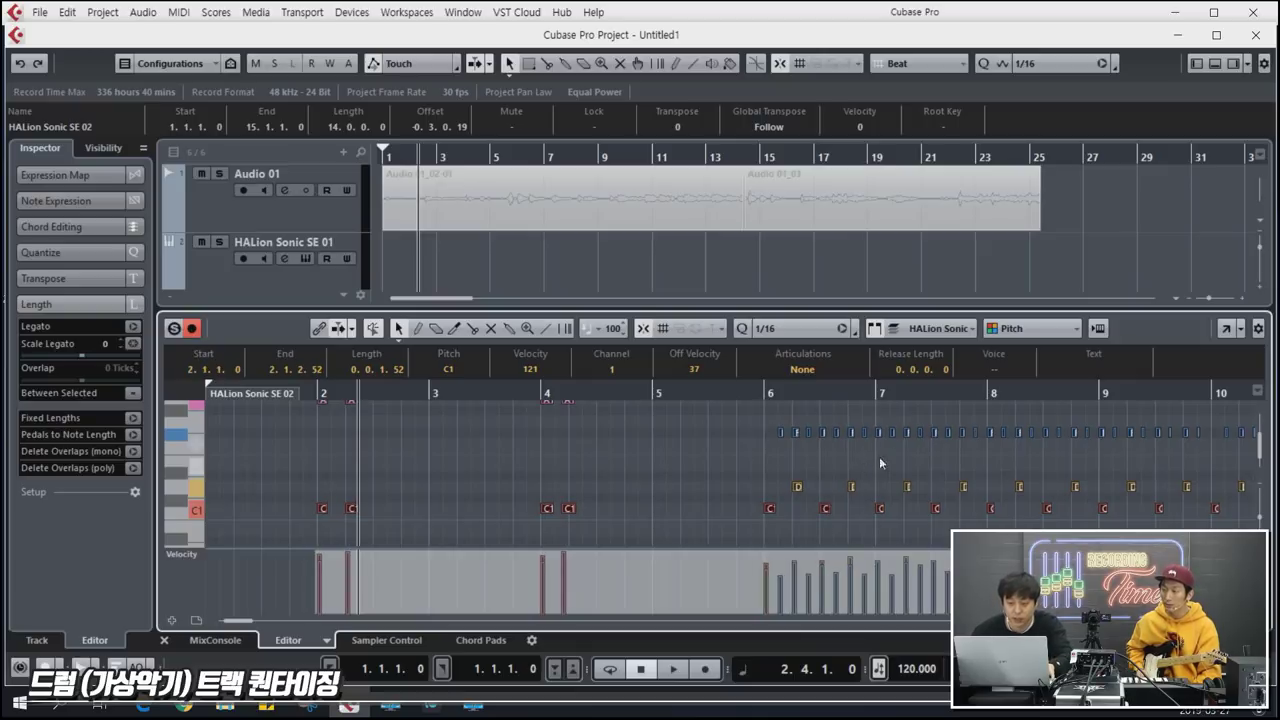
scroll(1040, 440, "up", 2)
scroll(1022, 454, "down", 2)
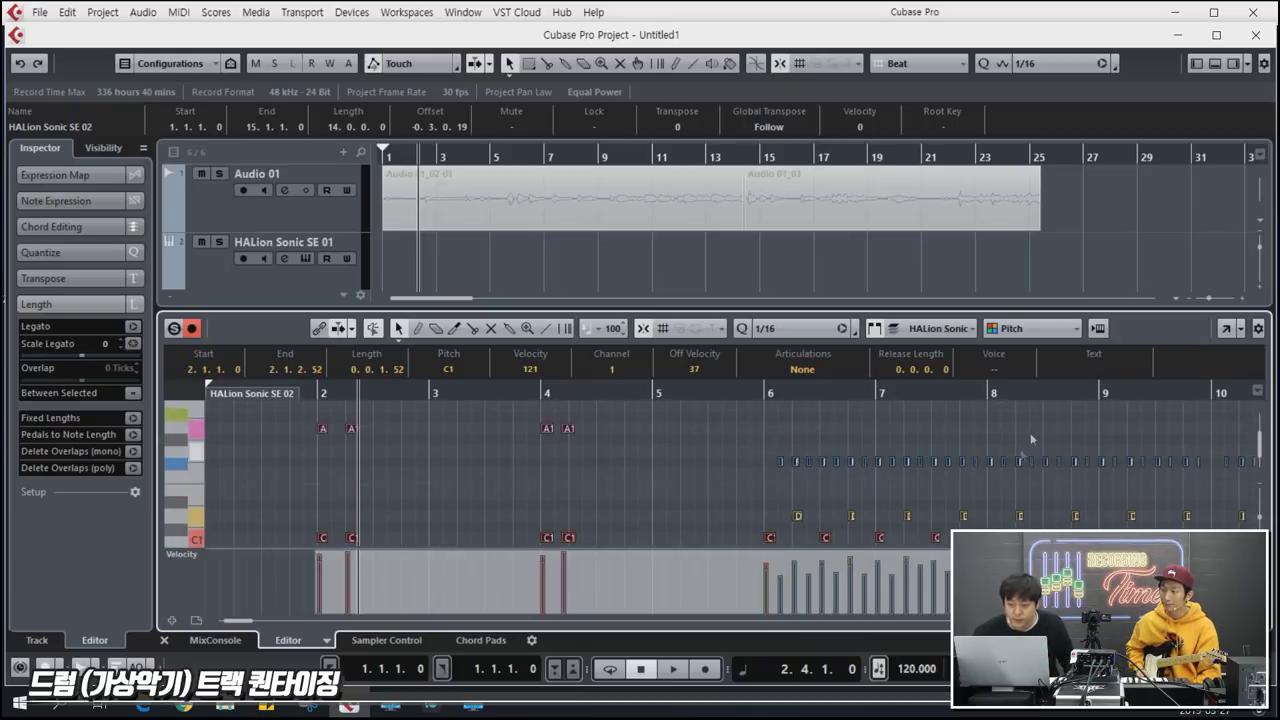
Play the quantized drum part from about bar 12 to bar 13, with its notes reopened for editing.
left_click(1214, 63)
left_click(707, 158)
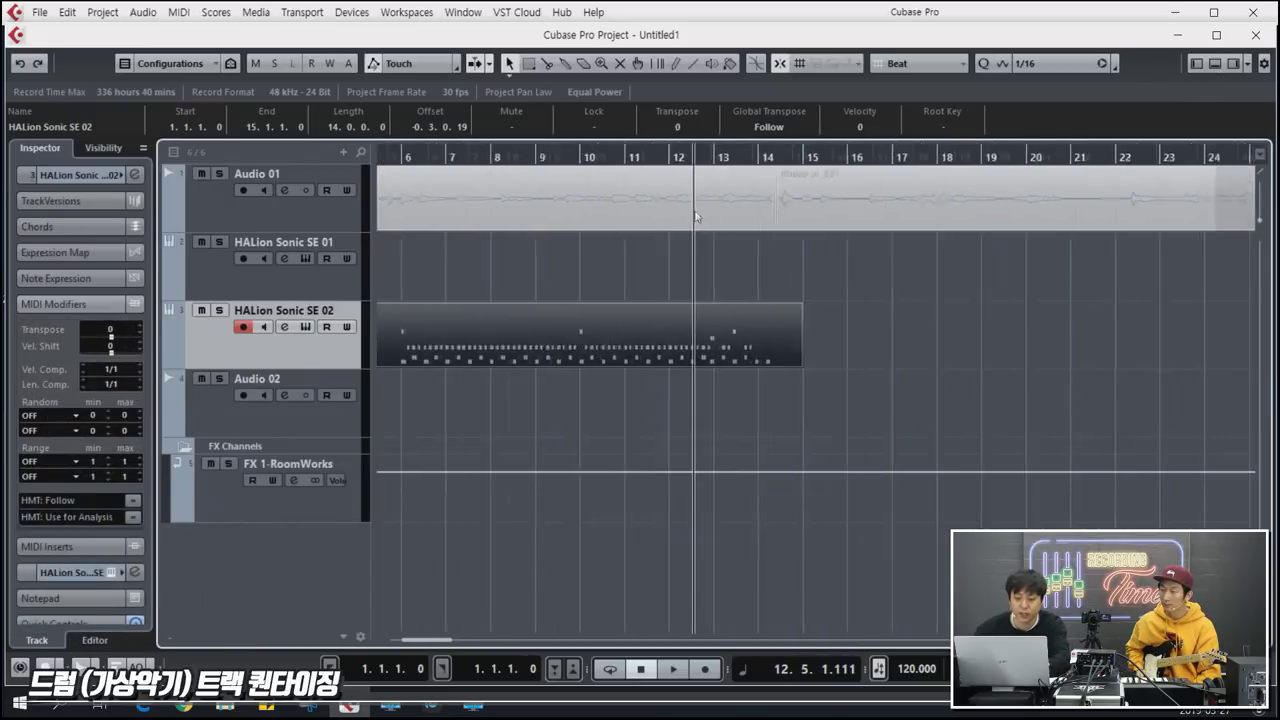
key("space")
double_click(751, 349)
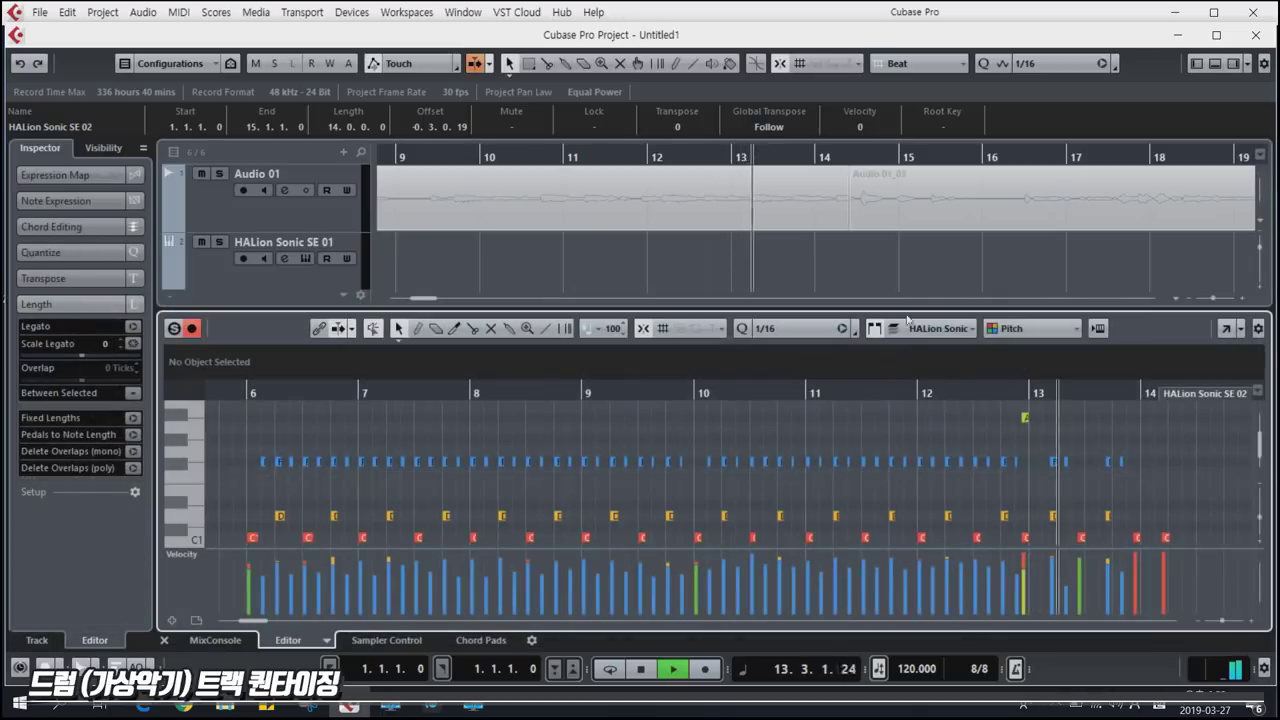
key("space")
Move the kick and cymbal notes just before bar 13 onto 13.1.1.0 and play them back briefly.
left_click(1025, 537)
scroll(1030, 540, "down", 2)
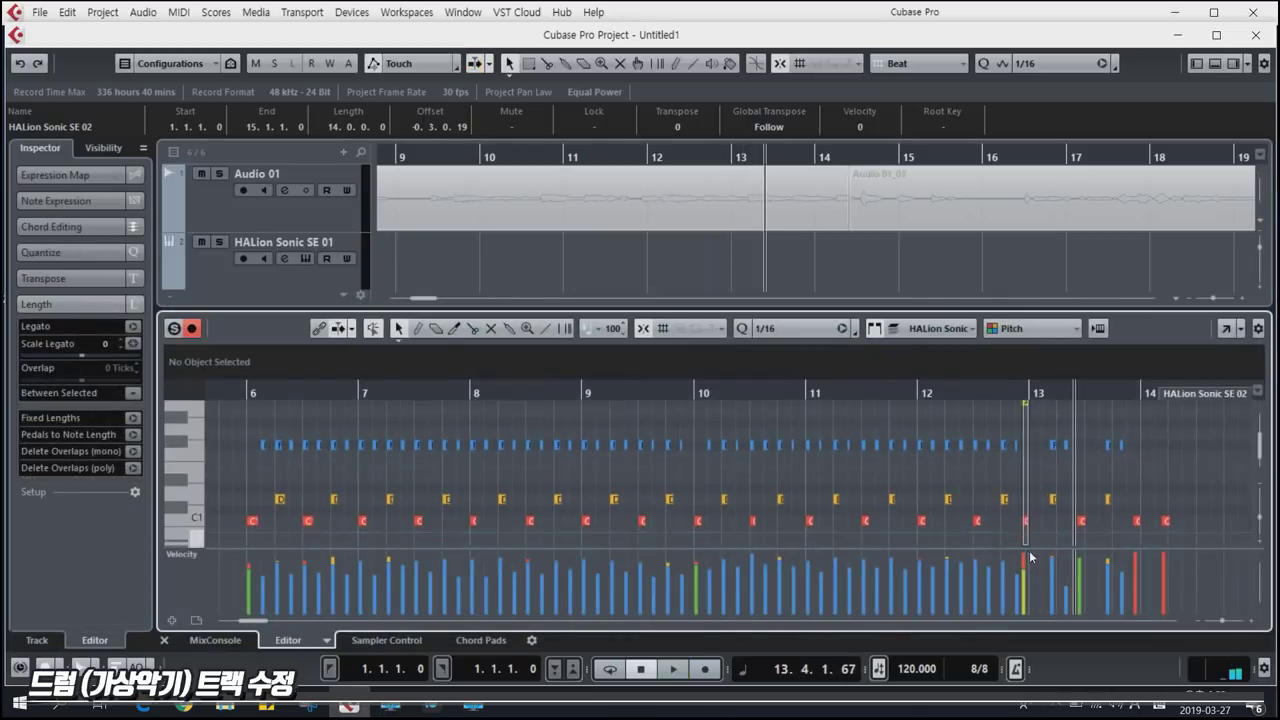
scroll(1030, 546, "up", 1)
key("q")
key("space")
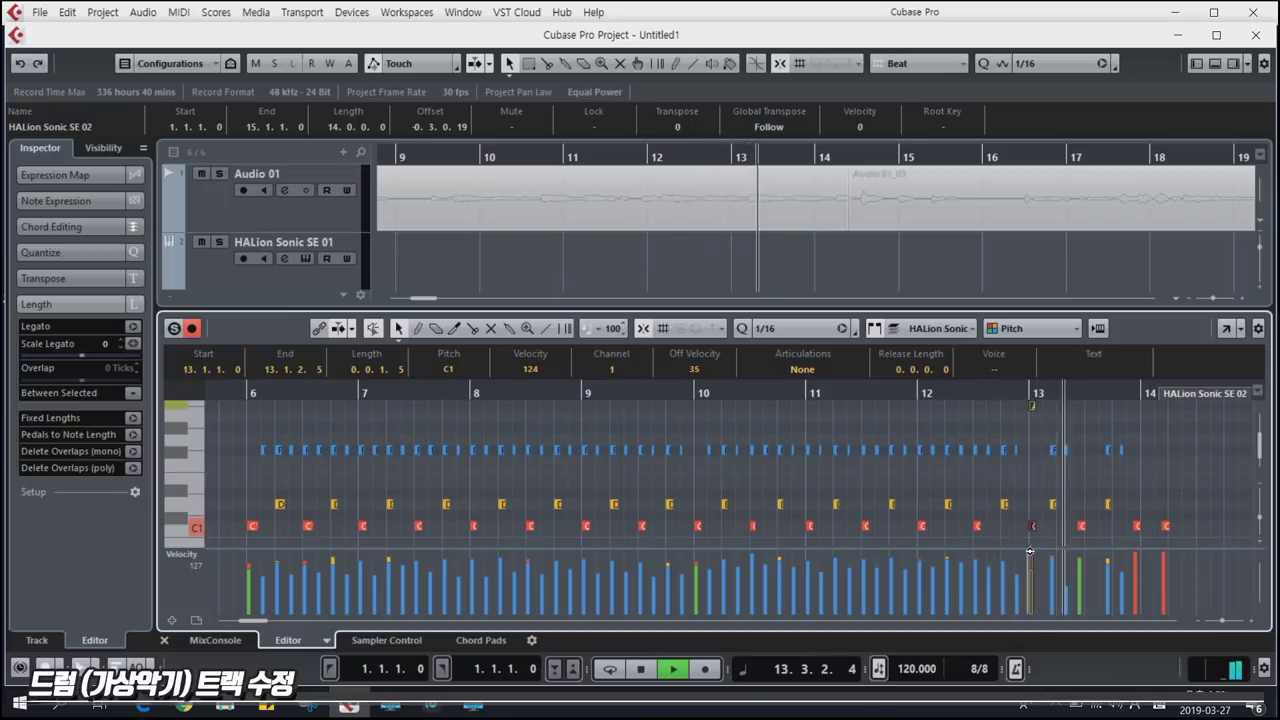
key("space")
Shift the first snare and hi-hat notes of bar 13 so they start at 13.3.1.0, and audition from late bar 12.
left_click_drag(1048, 439, 1072, 517)
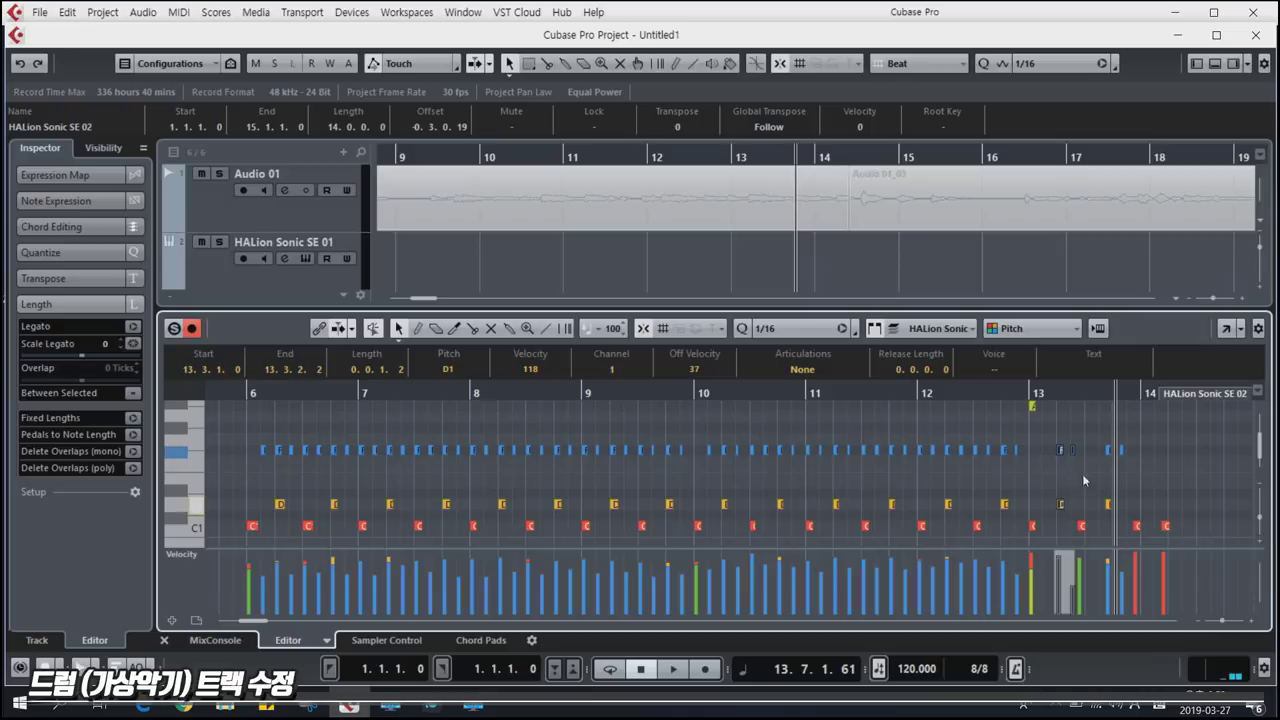
left_click(1007, 389)
scroll(1165, 460, "down", 1)
key("space")
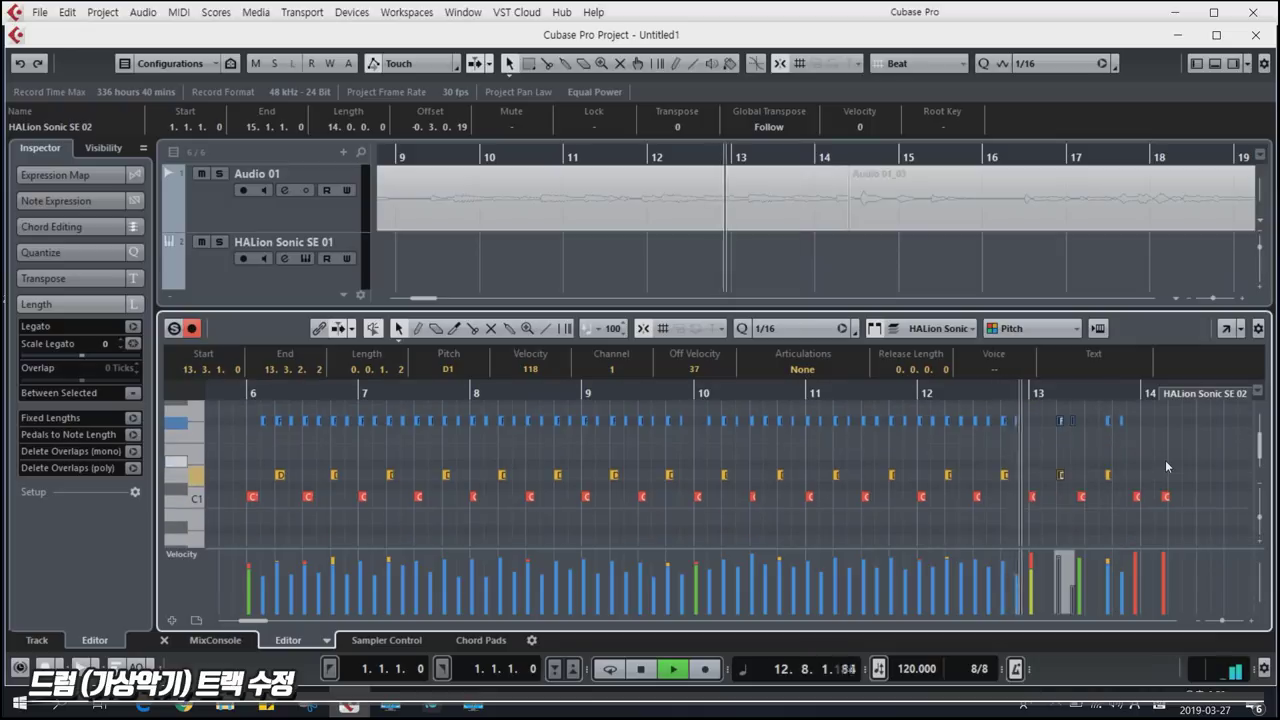
scroll(1126, 469, "up", 1)
key("space")
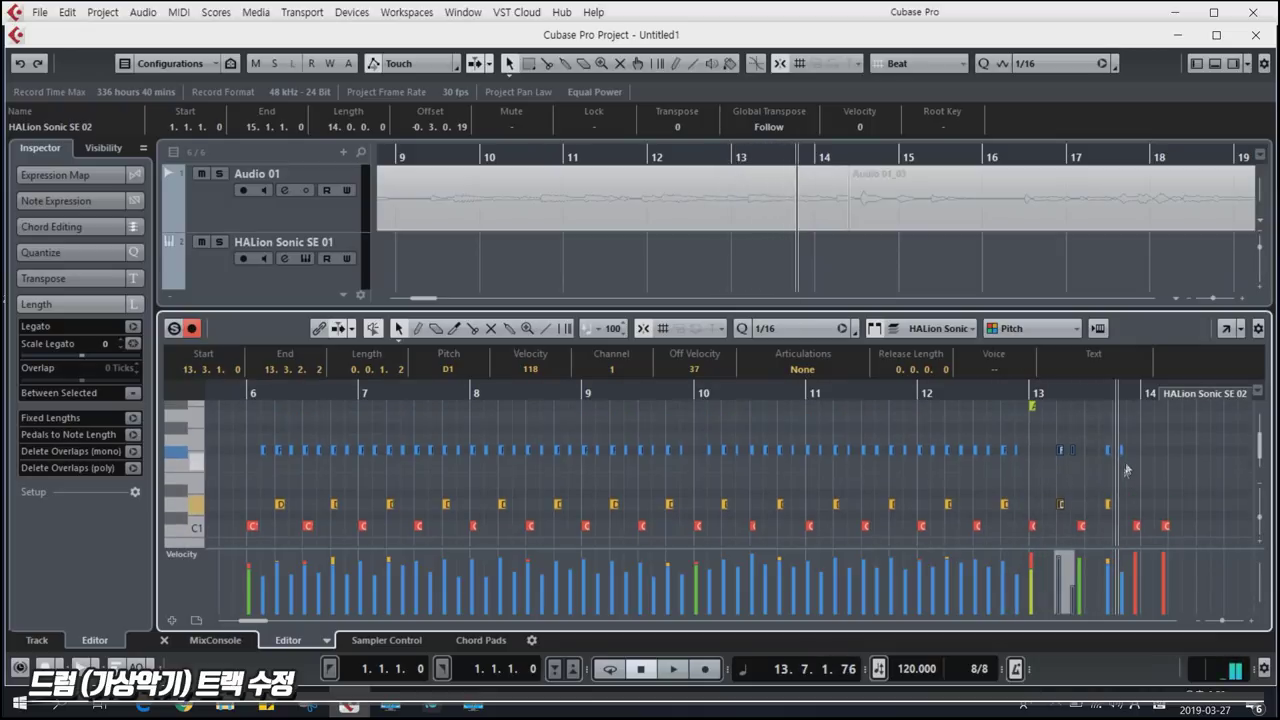
Move the mid-bar 13 kick and its matching cymbal note to 13.5.1.0 and audition from late bar 12.
scroll(1089, 454, "up", 1)
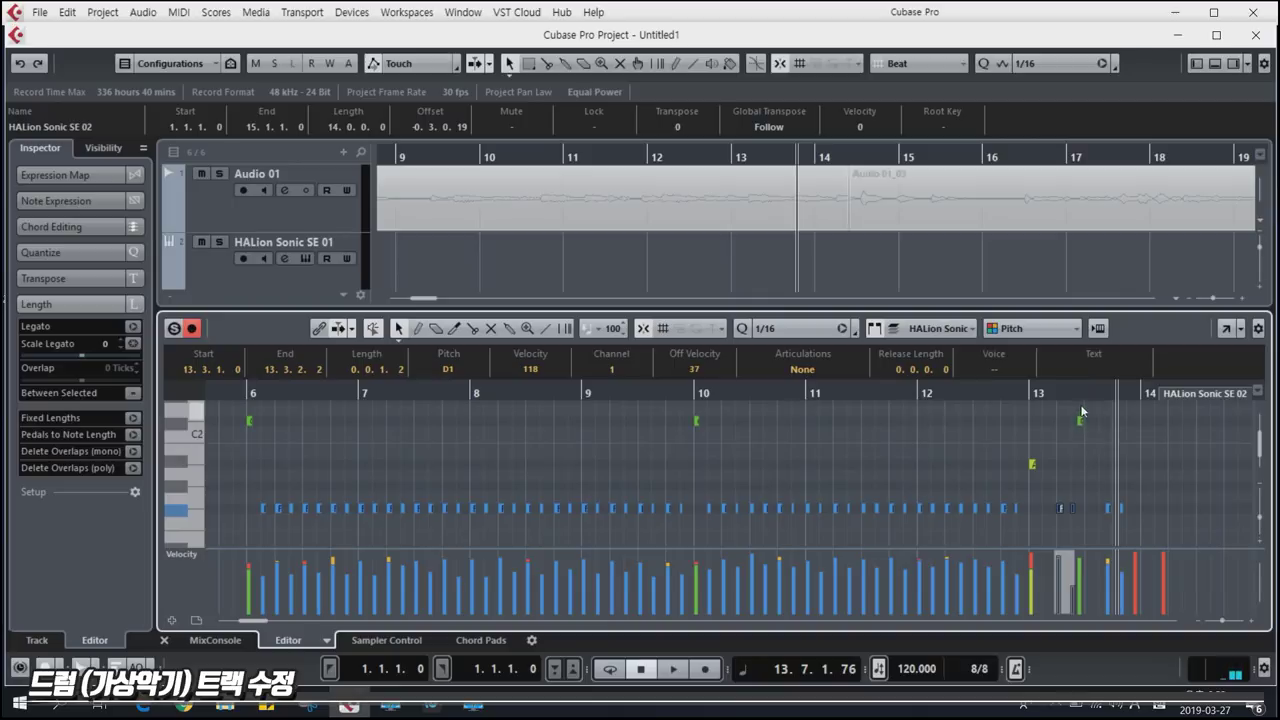
left_click(1090, 453)
scroll(1090, 545, "down", 1)
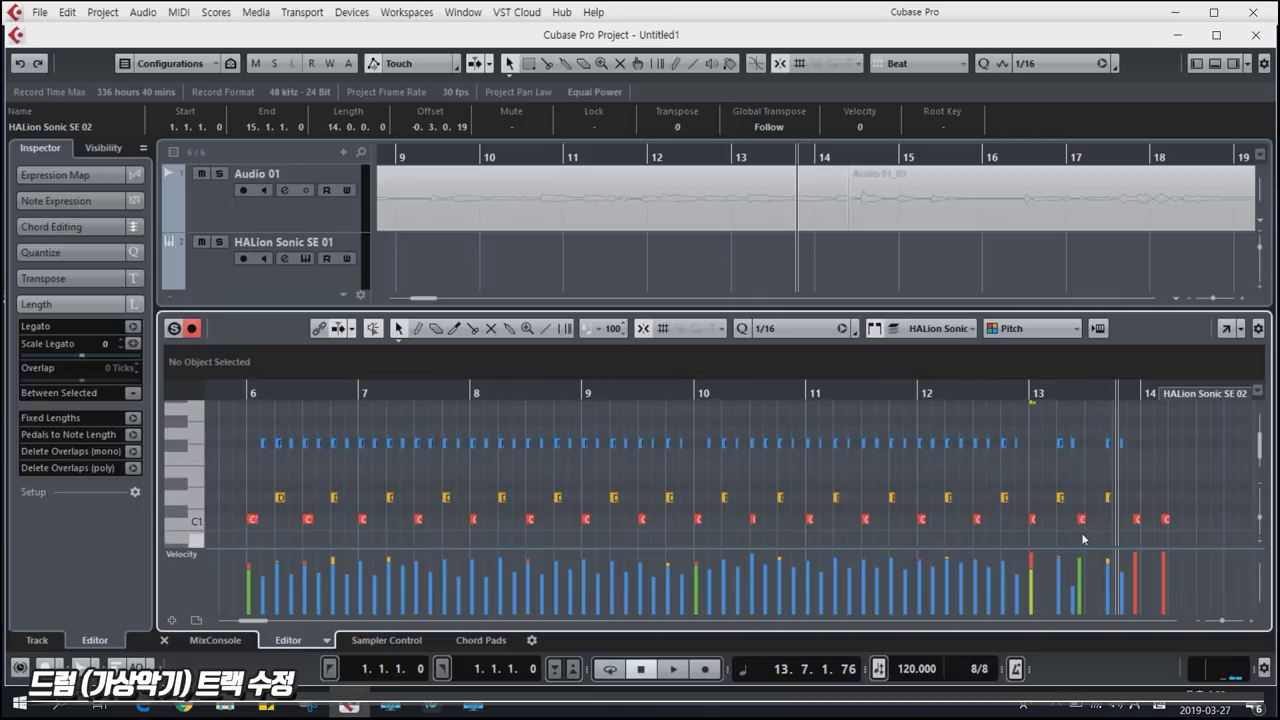
left_click(1082, 520)
scroll(1092, 545, "up", 1)
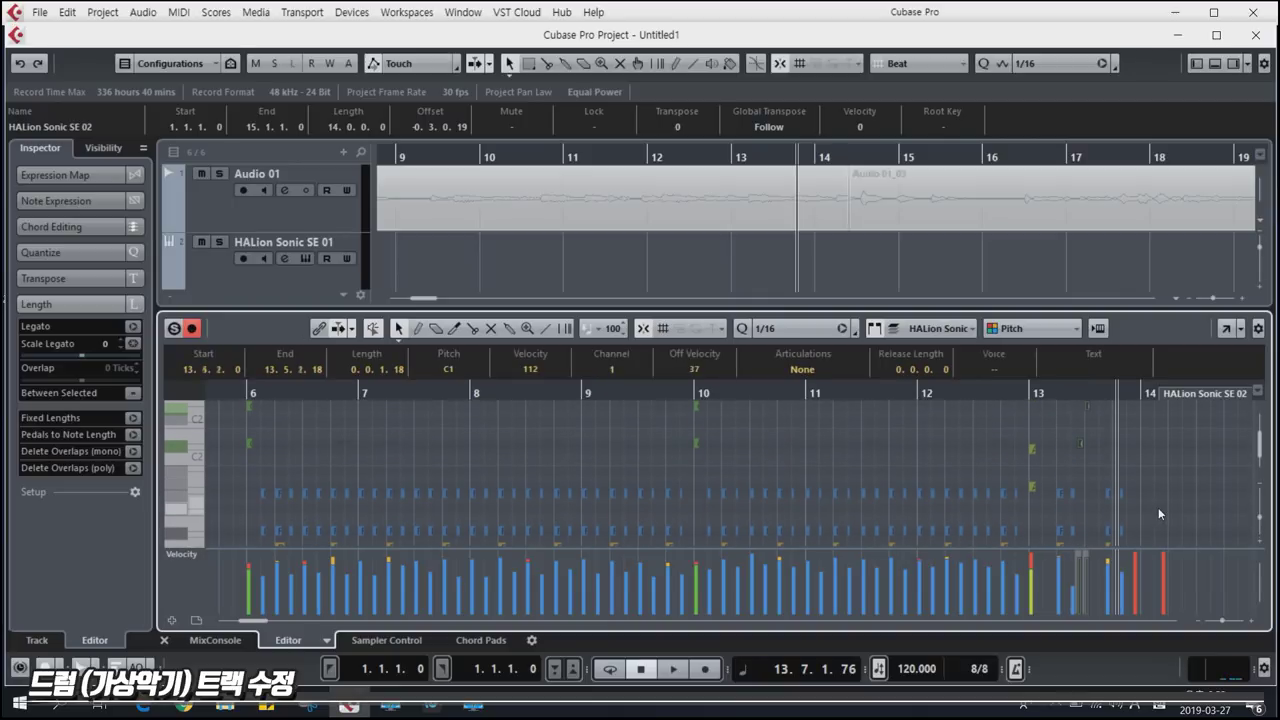
left_click(1009, 395)
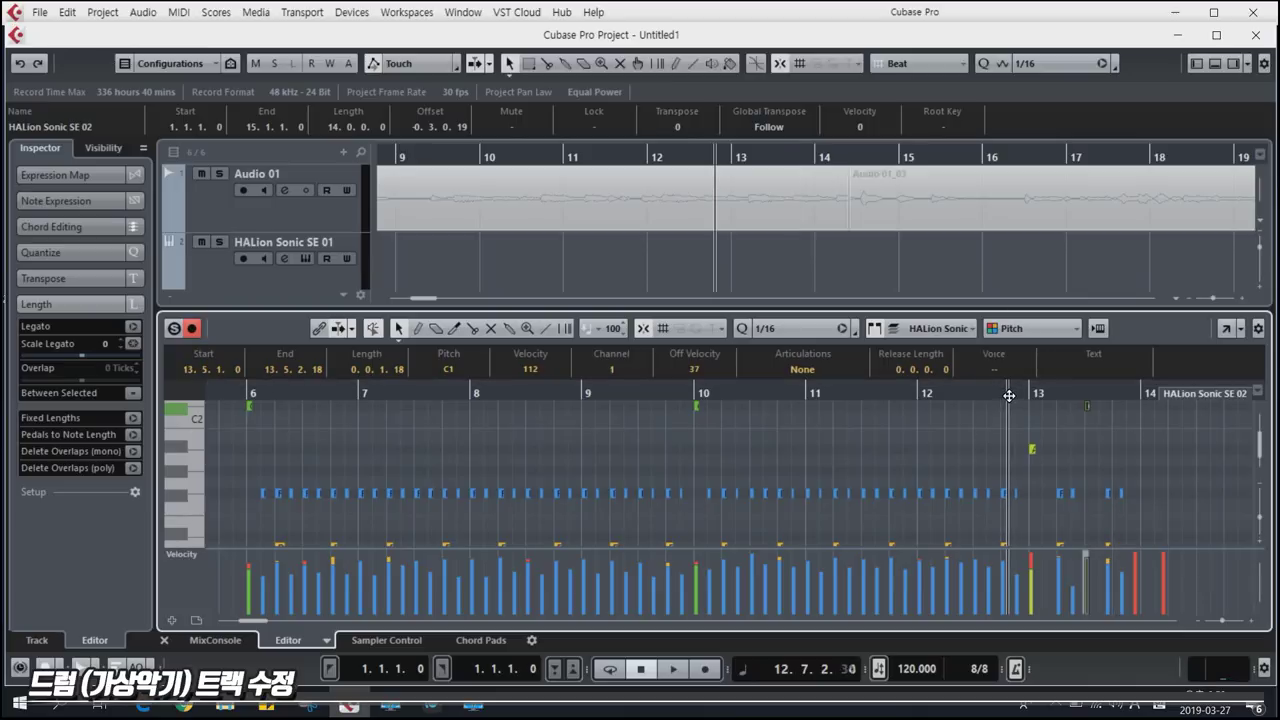
key("space")
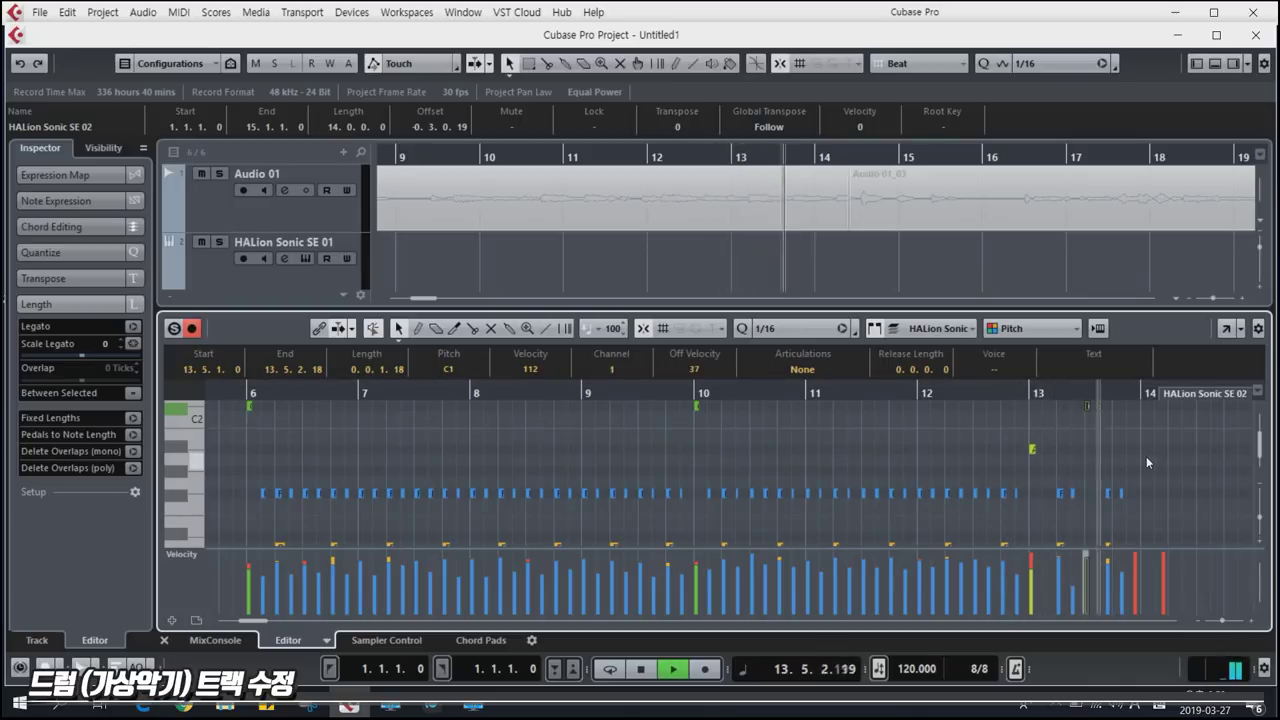
scroll(1146, 463, "down", 1)
key("space")
Shift the closing drum notes of bar 13 and the start of bar 14 so the group begins at 13.7.1.0, and play the ending.
left_click_drag(1103, 414, 1123, 460)
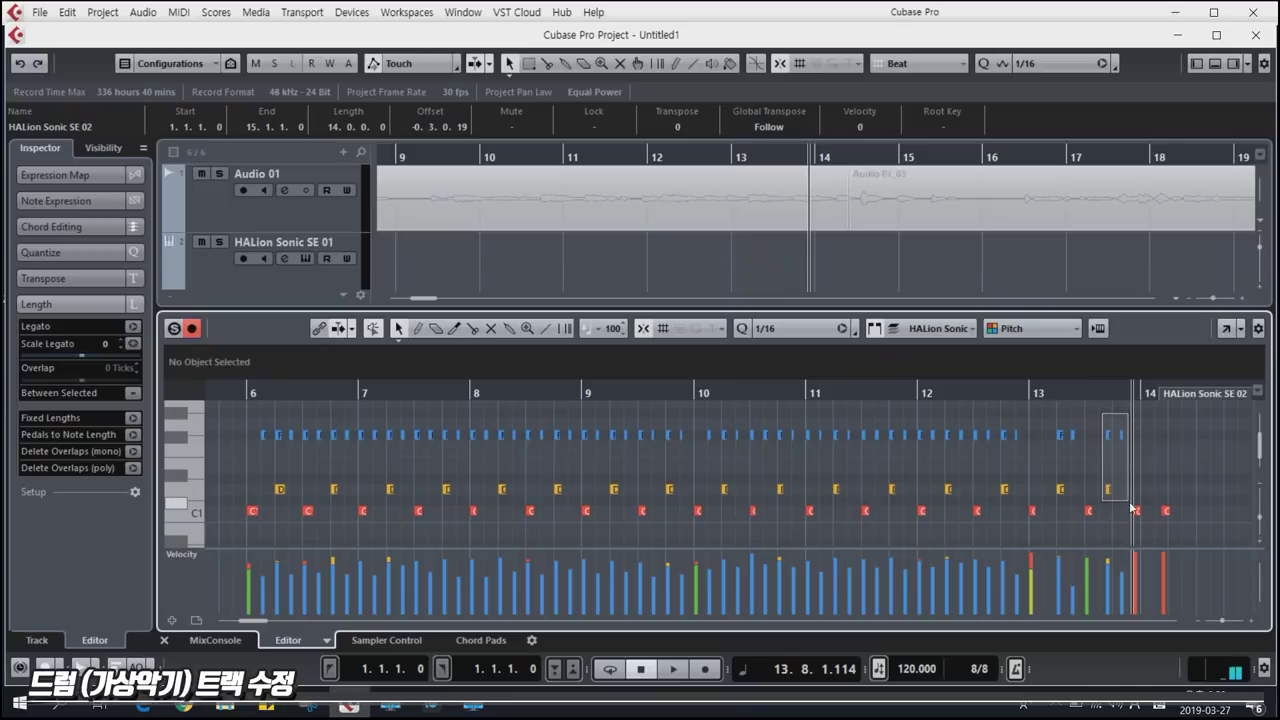
left_click_drag(1182, 528, 1184, 523)
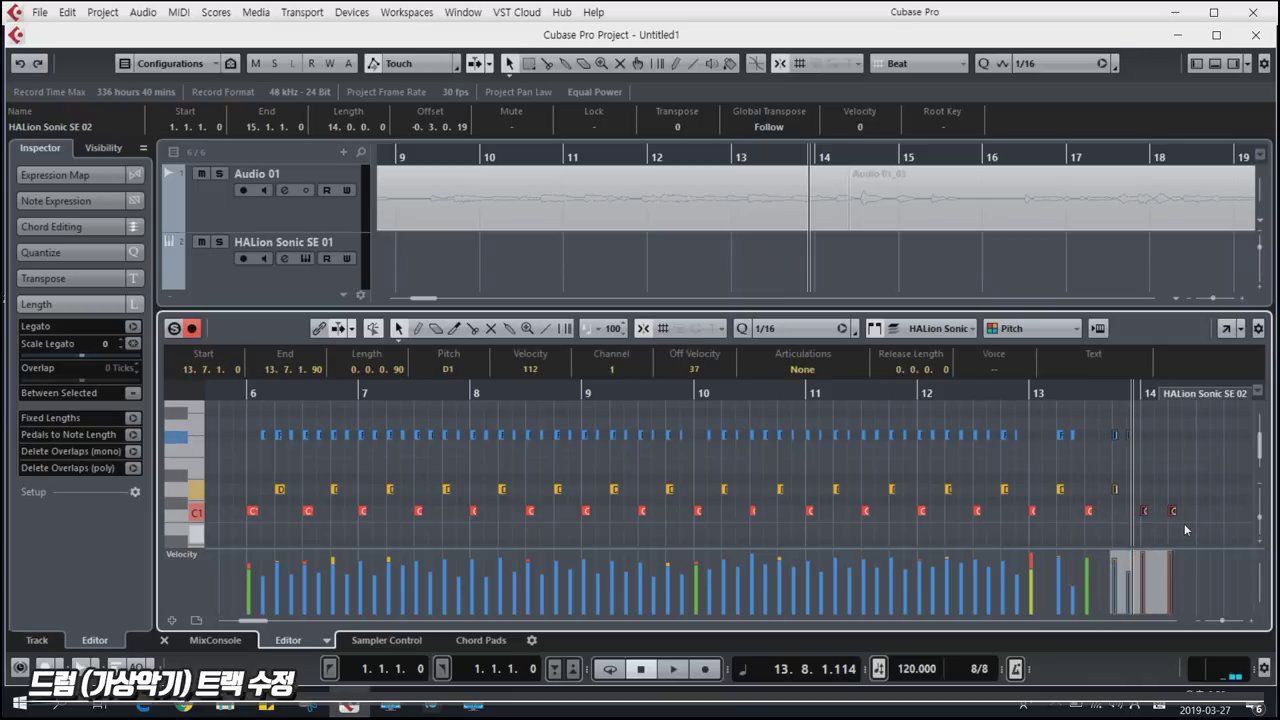
key("space")
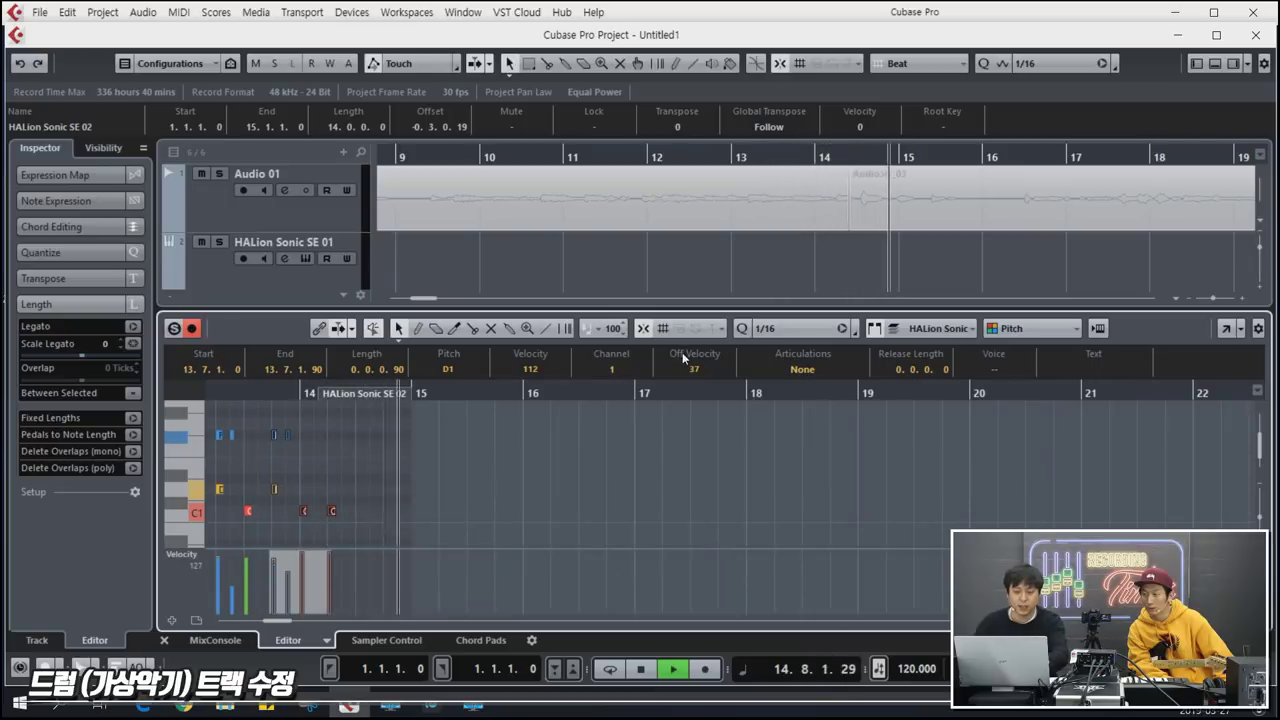
key("space")
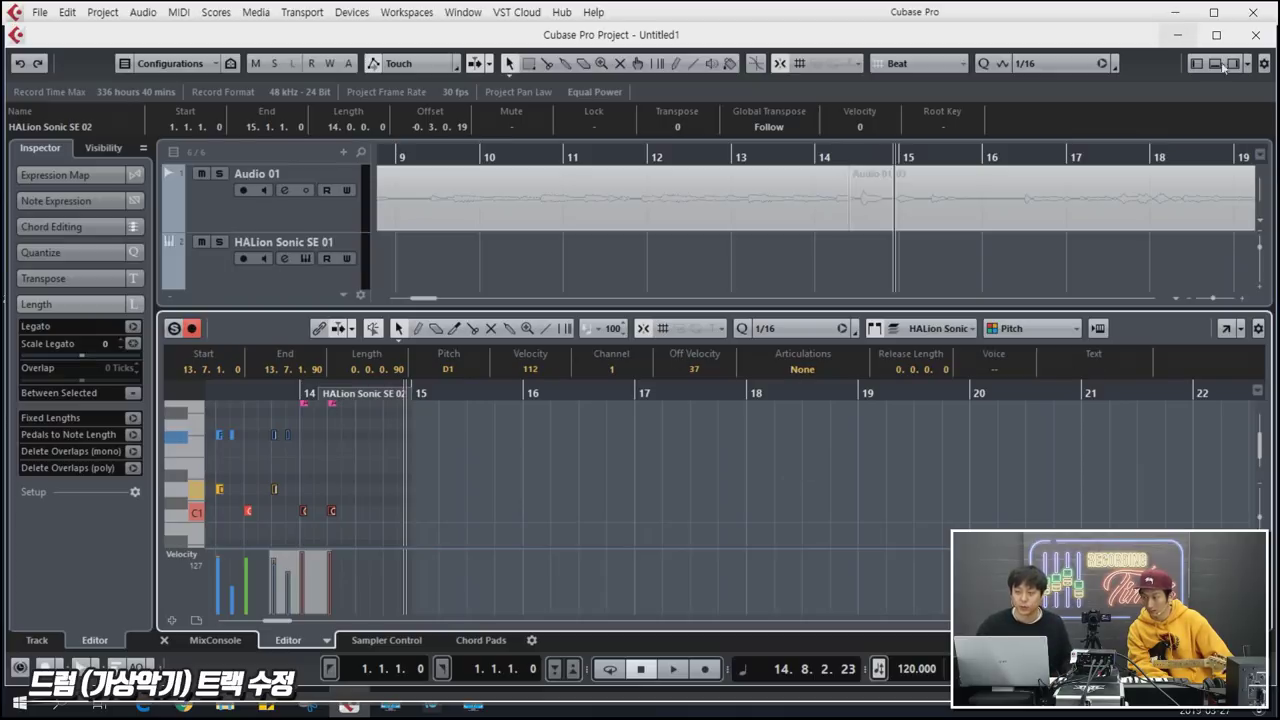
Close the drum part's note editor and return the playhead to the project start.
left_click(240, 535)
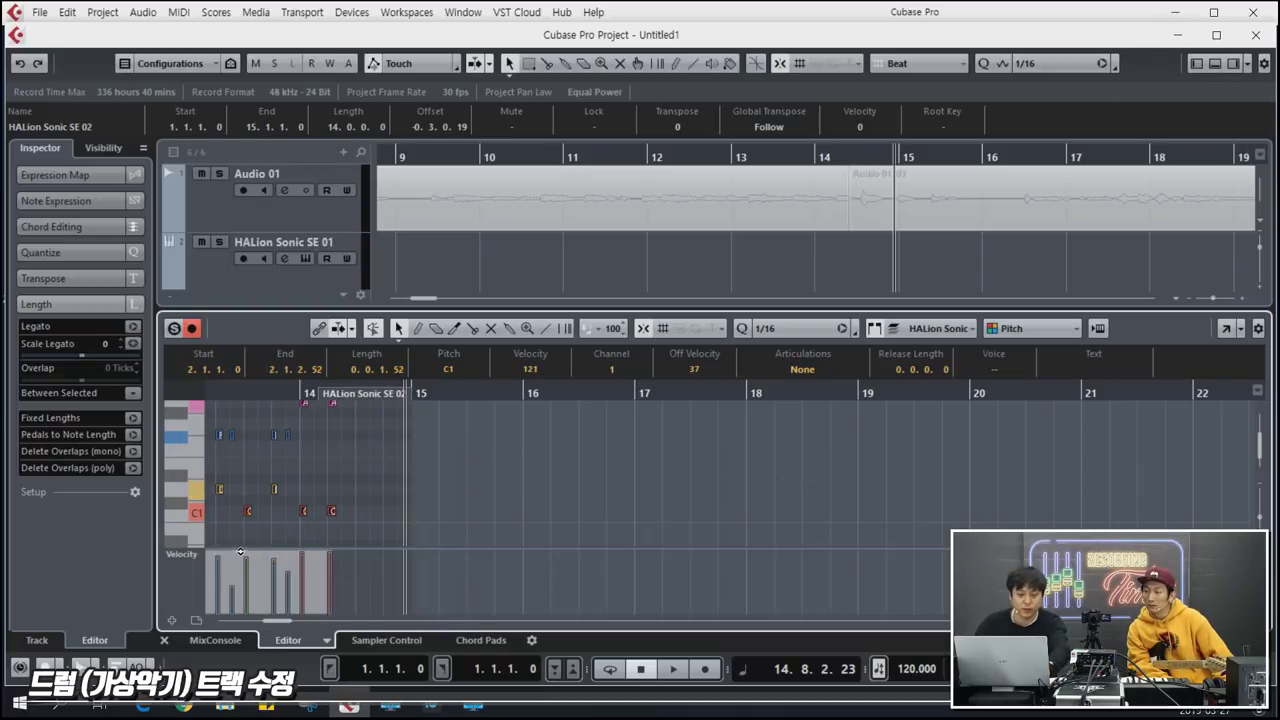
left_click(1214, 70)
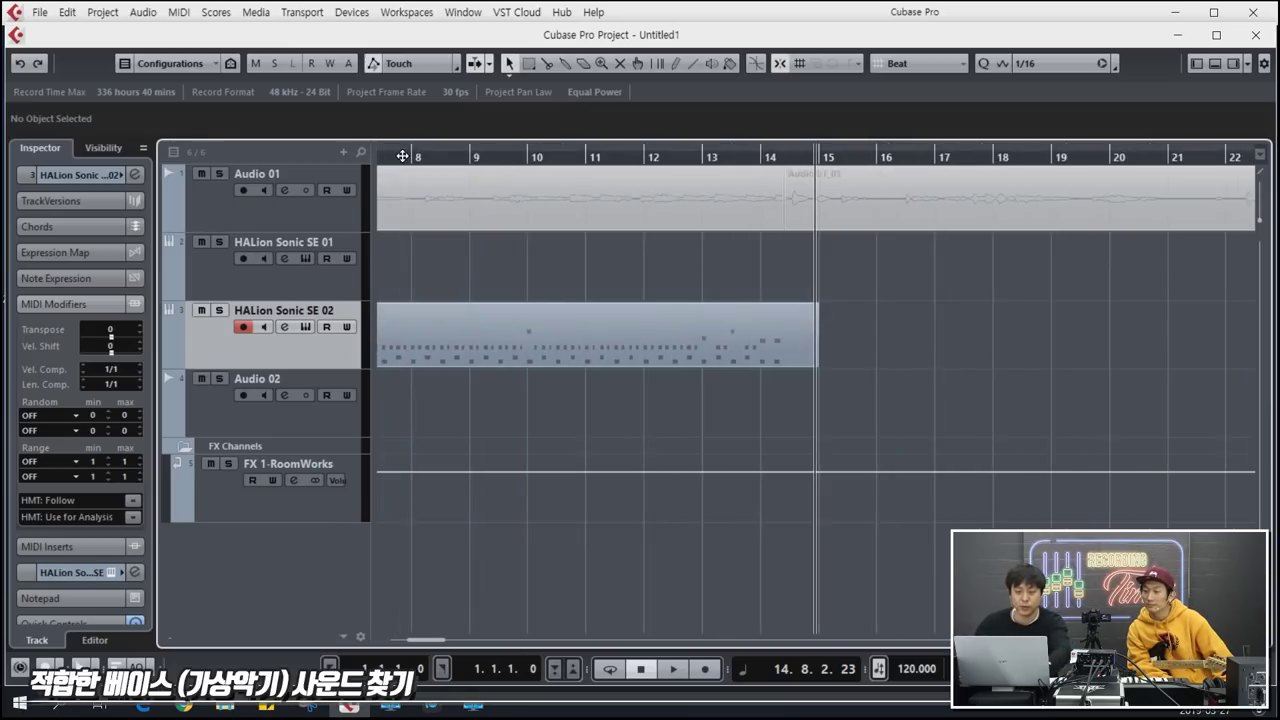
key("Home")
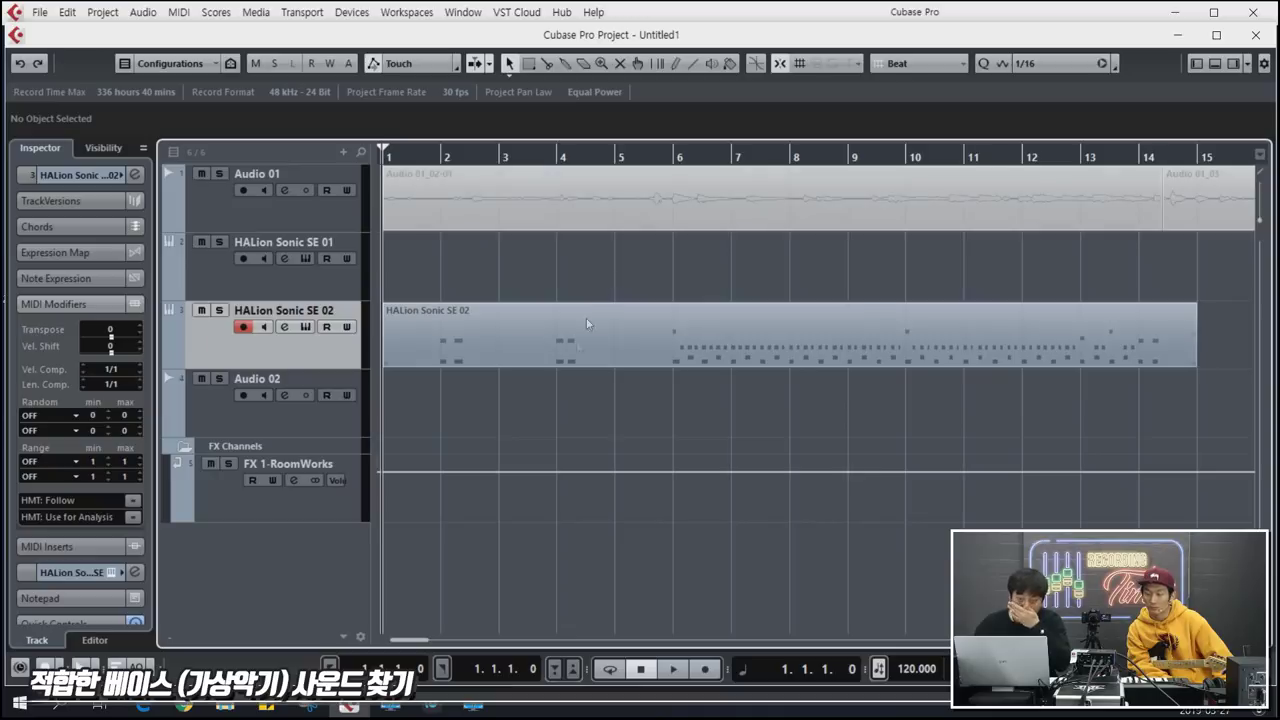
Add one instrument track using HALion Sonic SE below the HALion Sonic SE 02 track.
right_click(300, 362)
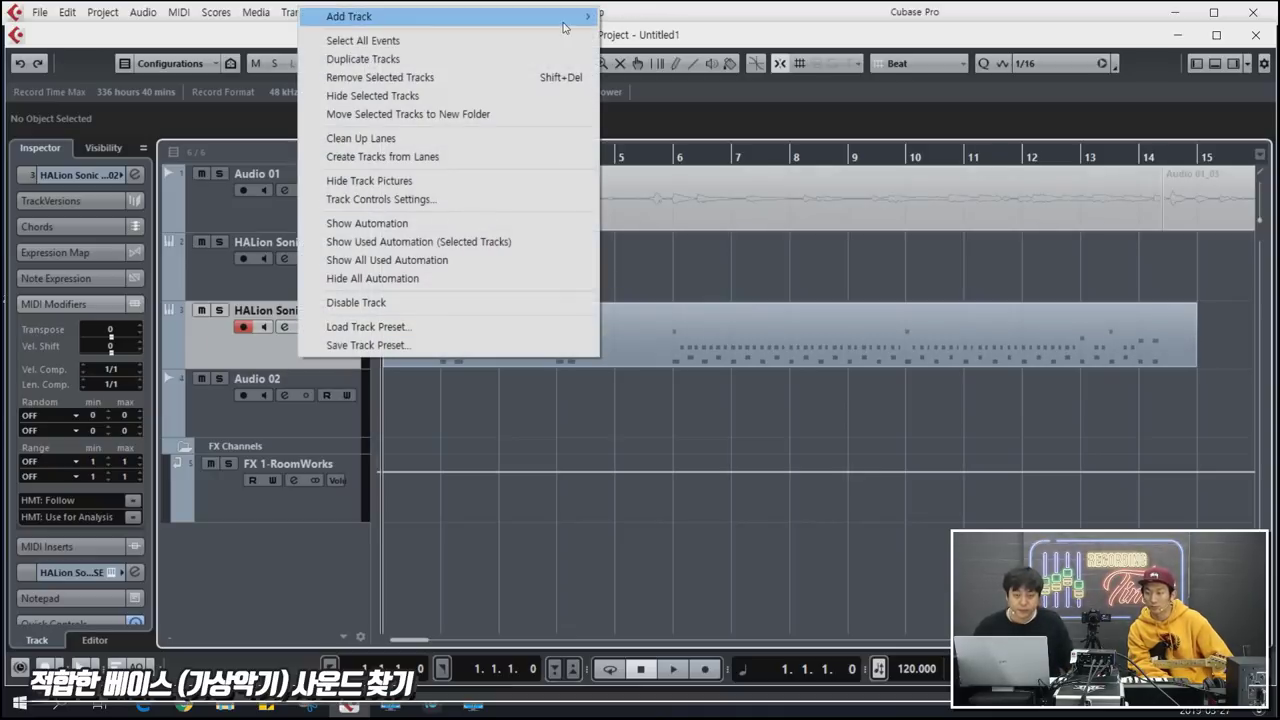
mouse_move(563, 27)
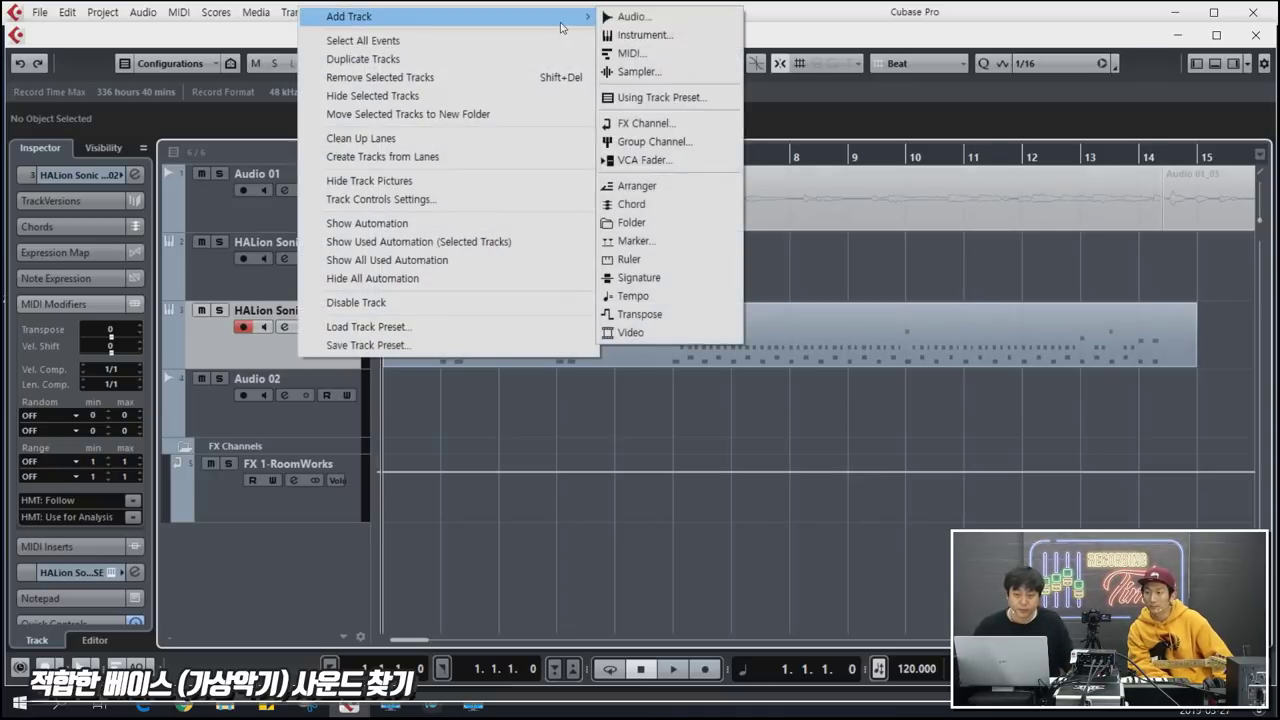
left_click(680, 39)
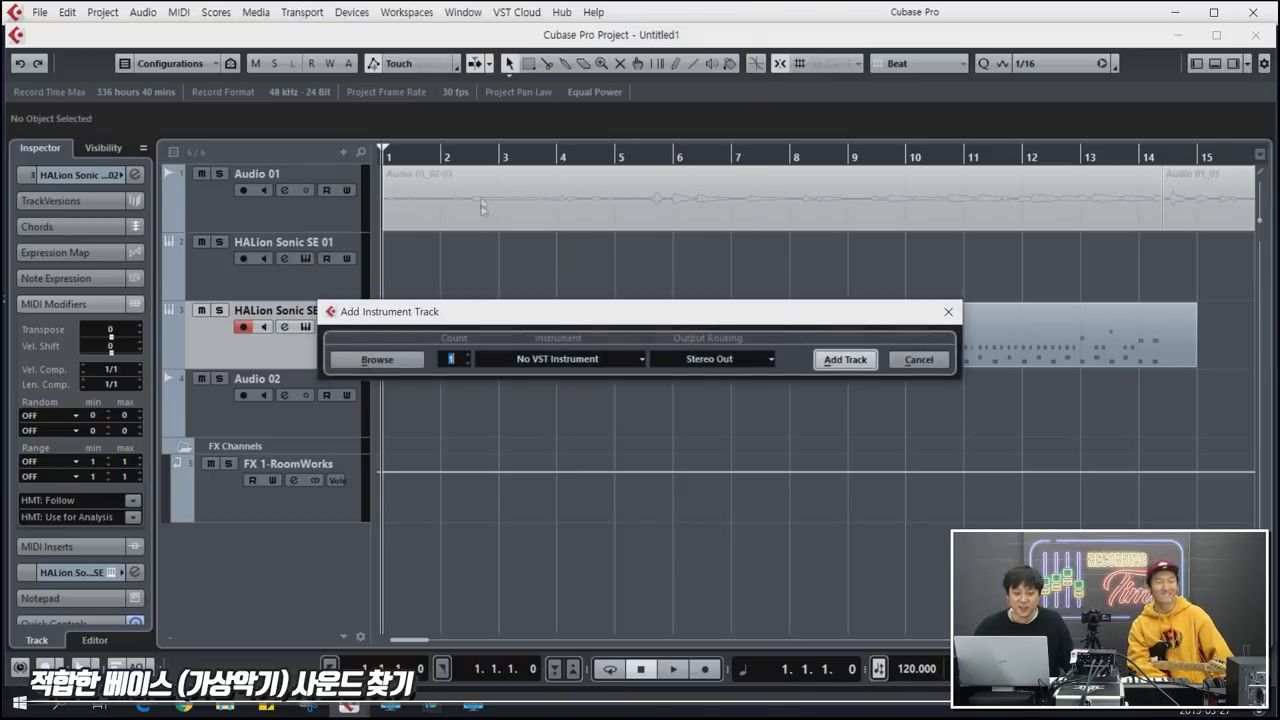
left_click(545, 361)
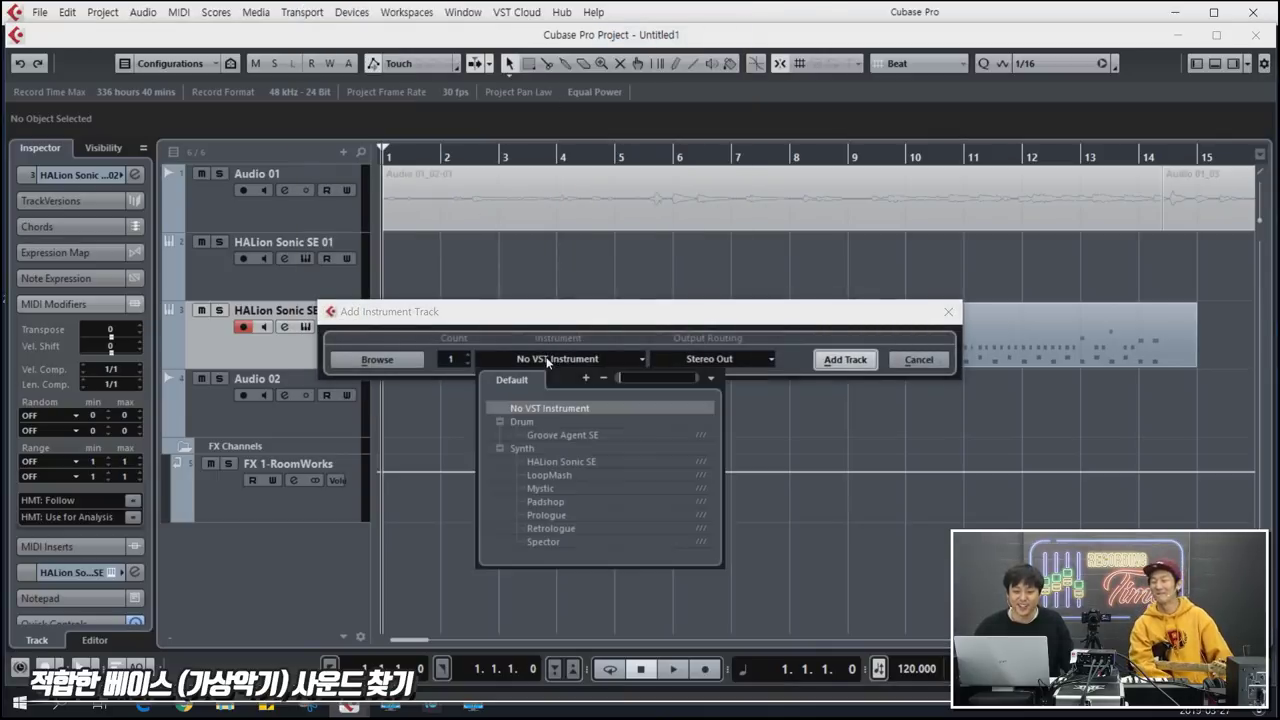
left_click(580, 463)
left_click(834, 360)
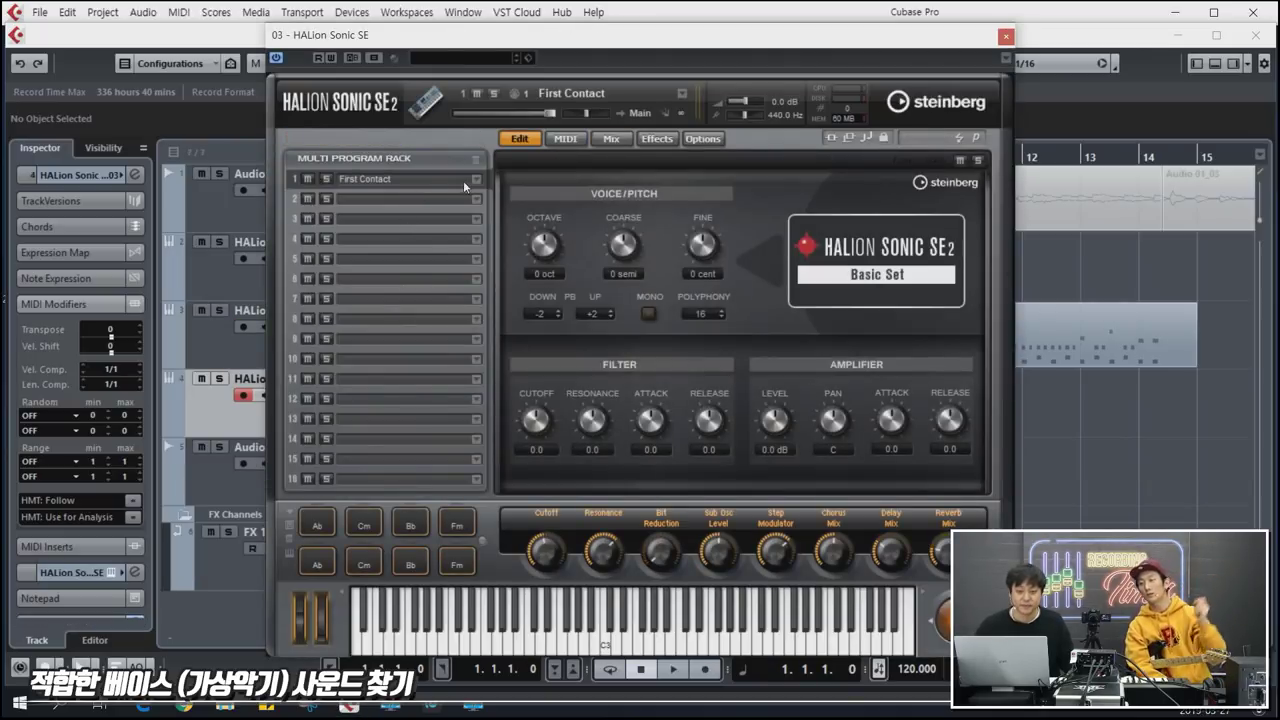
Search the programs for the first rack slot with "bass" and load [GM 034] Electric Bass (Finger).
left_click(476, 178)
left_click(638, 212)
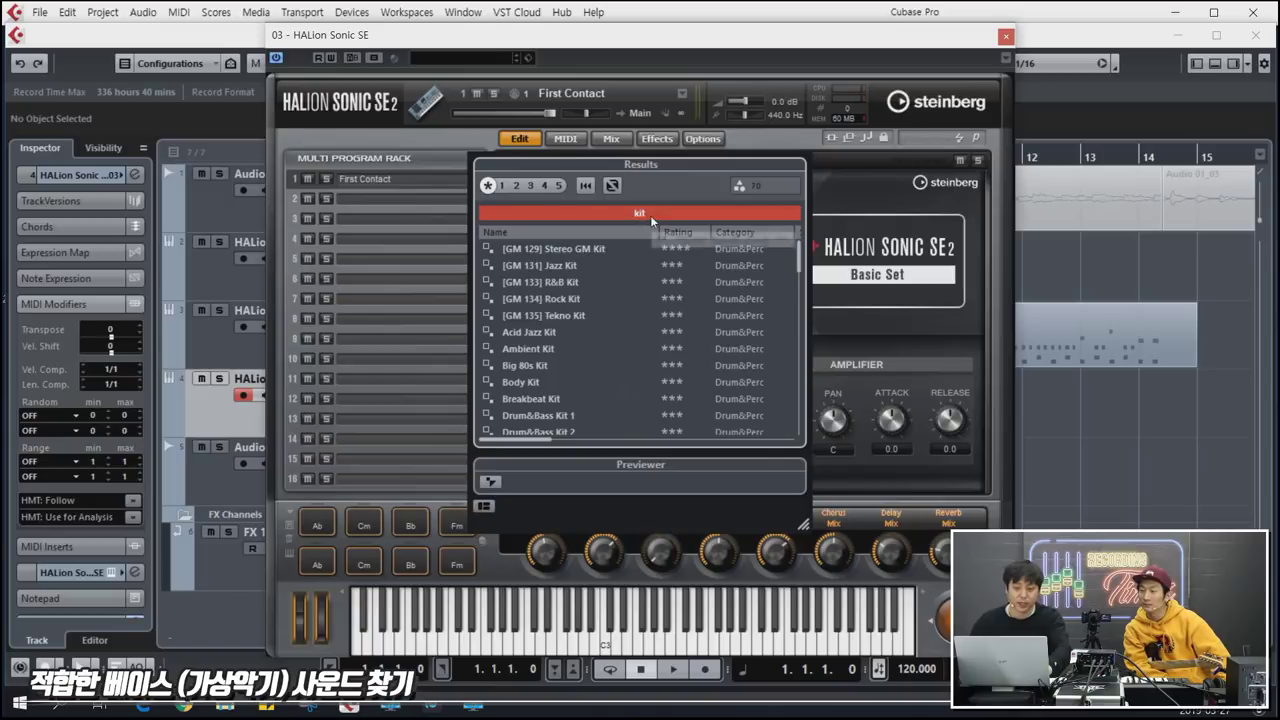
type("bass")
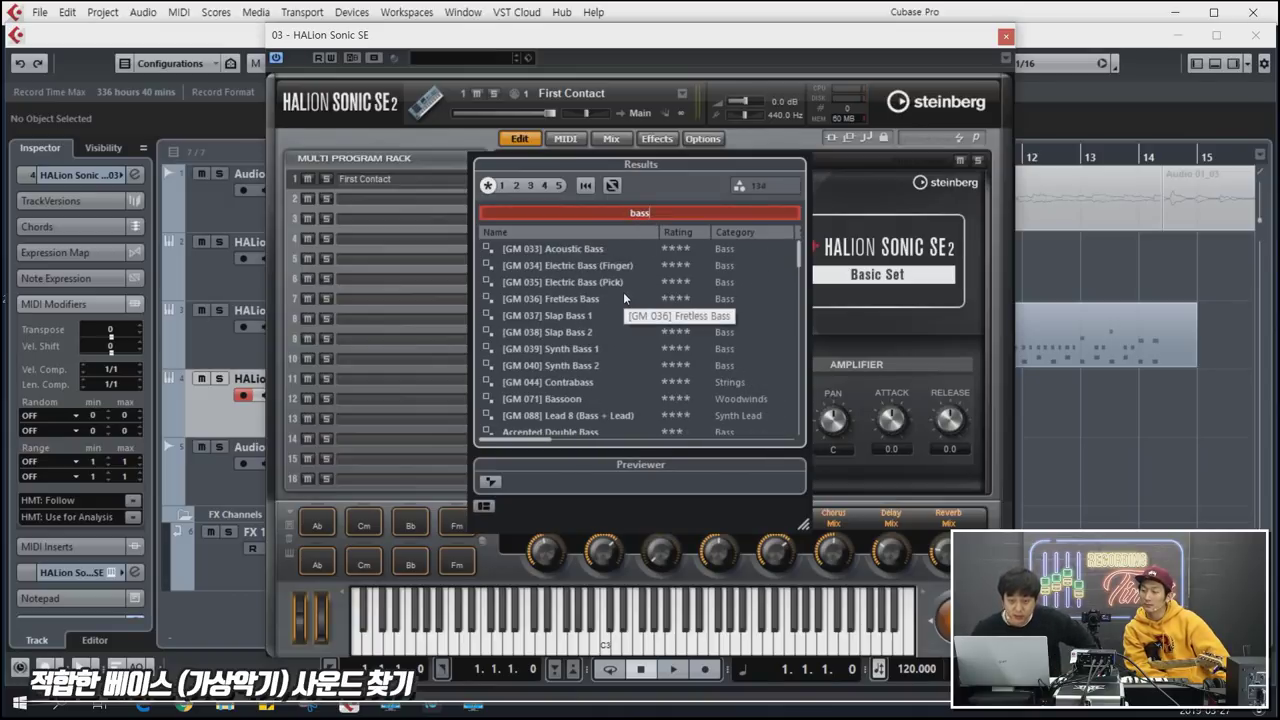
scroll(604, 346, "down", 4)
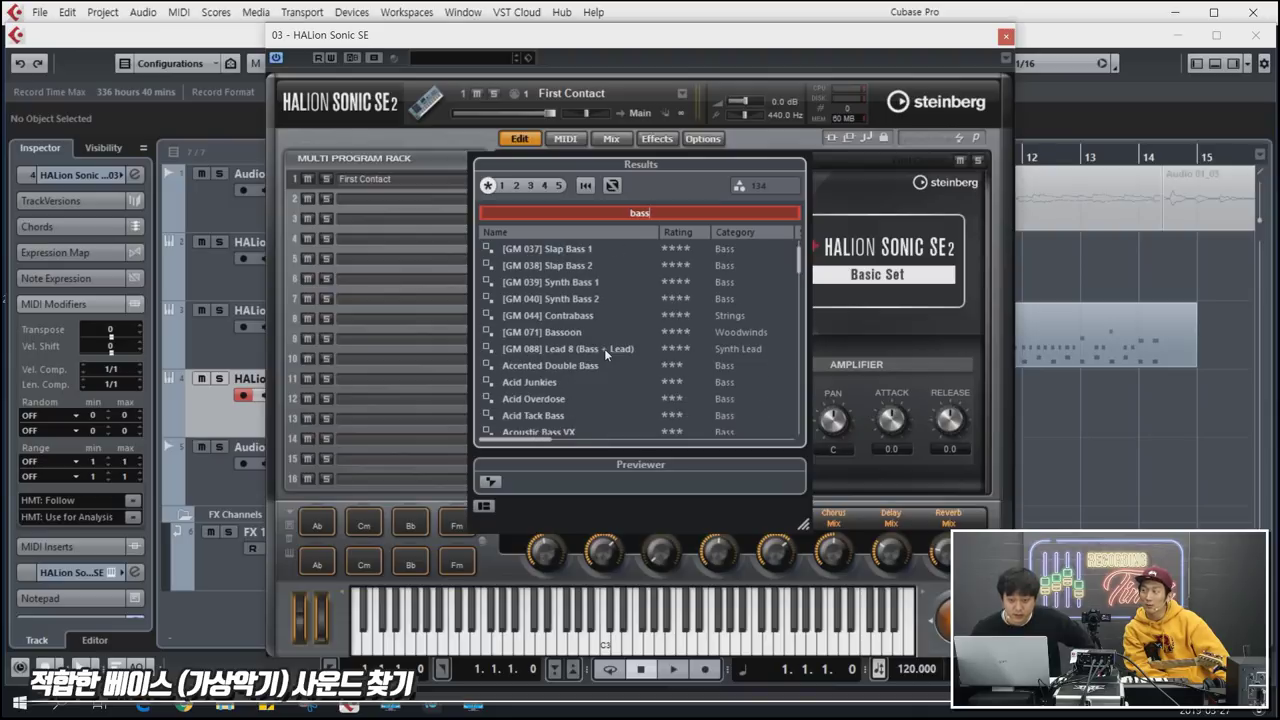
scroll(611, 350, "down", 2)
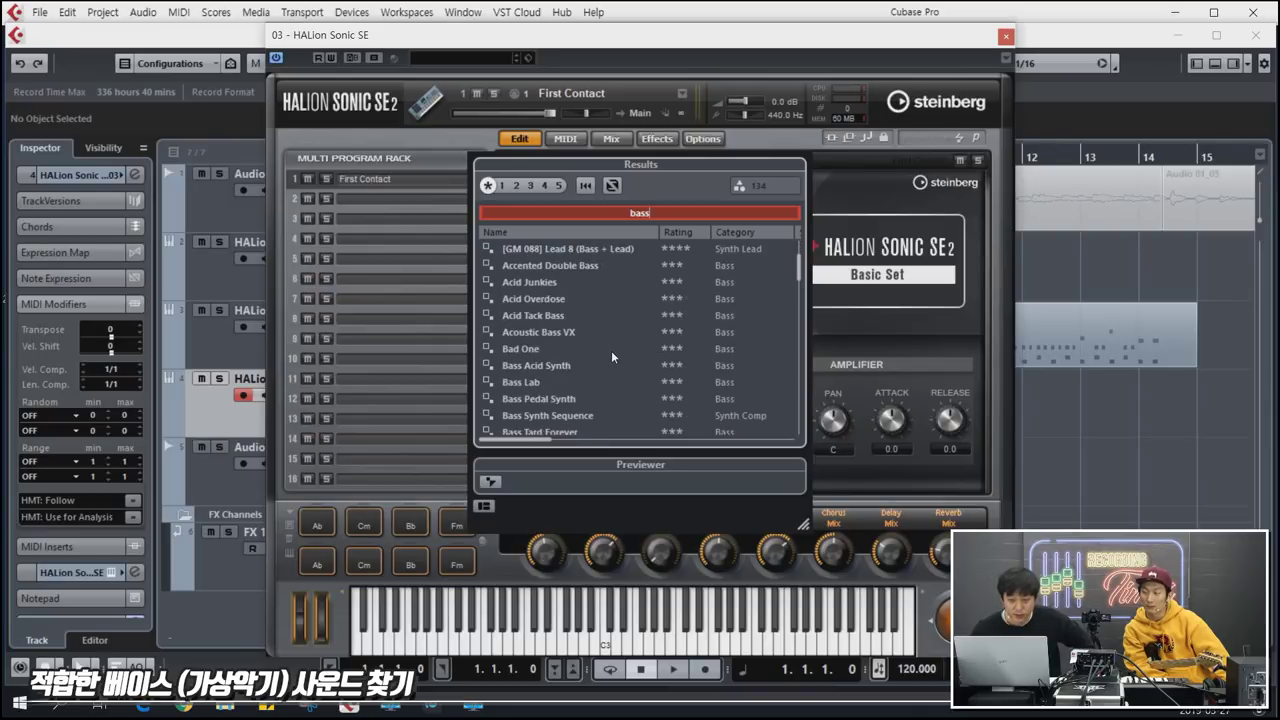
scroll(601, 342, "down", 2)
scroll(598, 345, "down", 2)
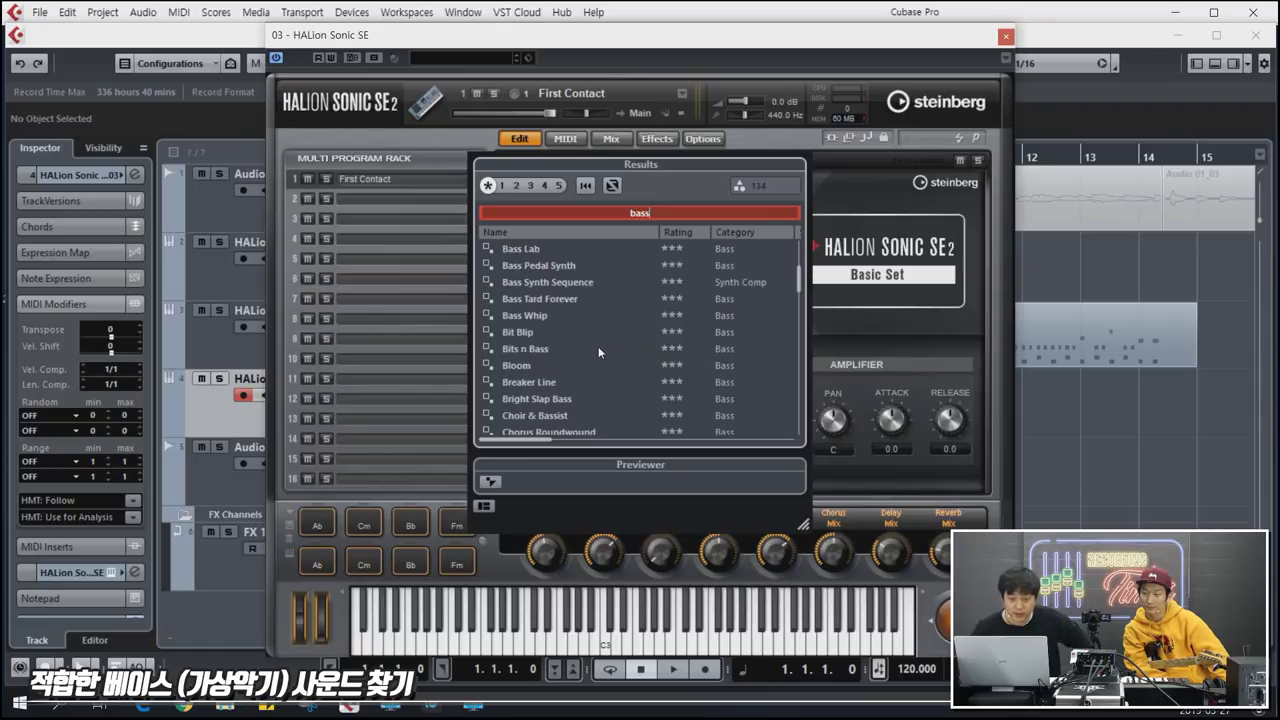
scroll(598, 346, "up", 7)
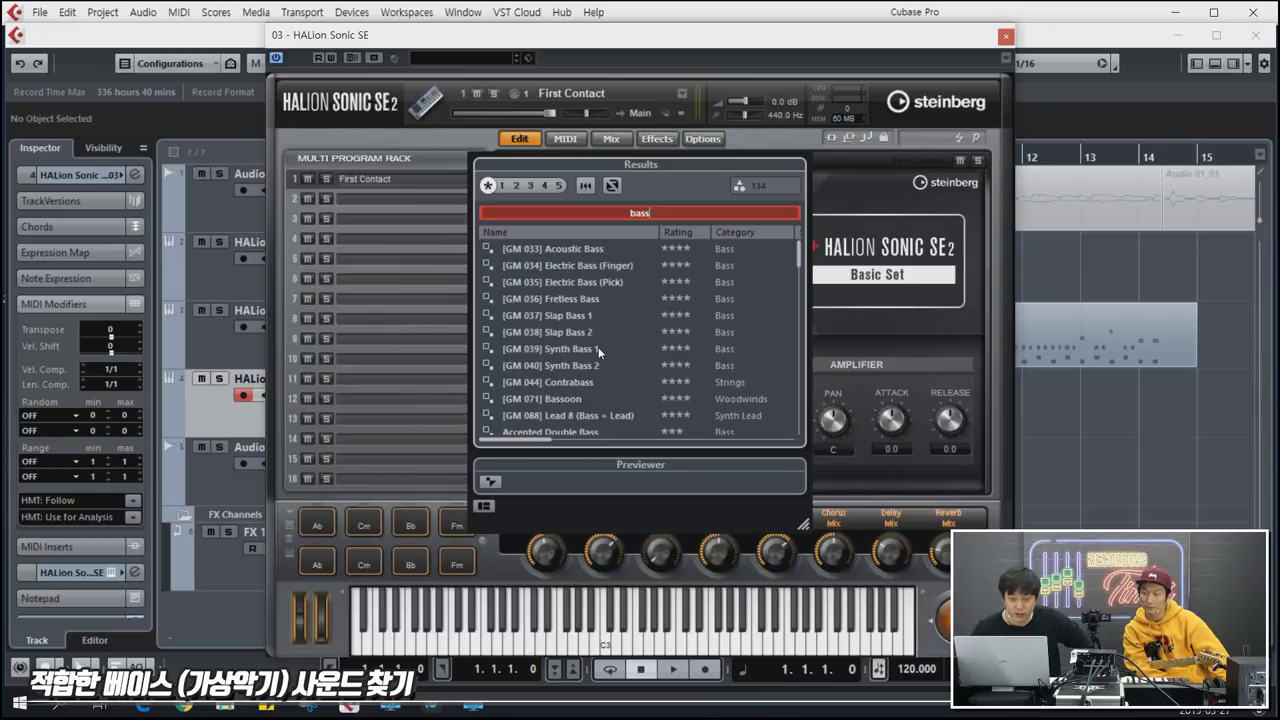
double_click(623, 266)
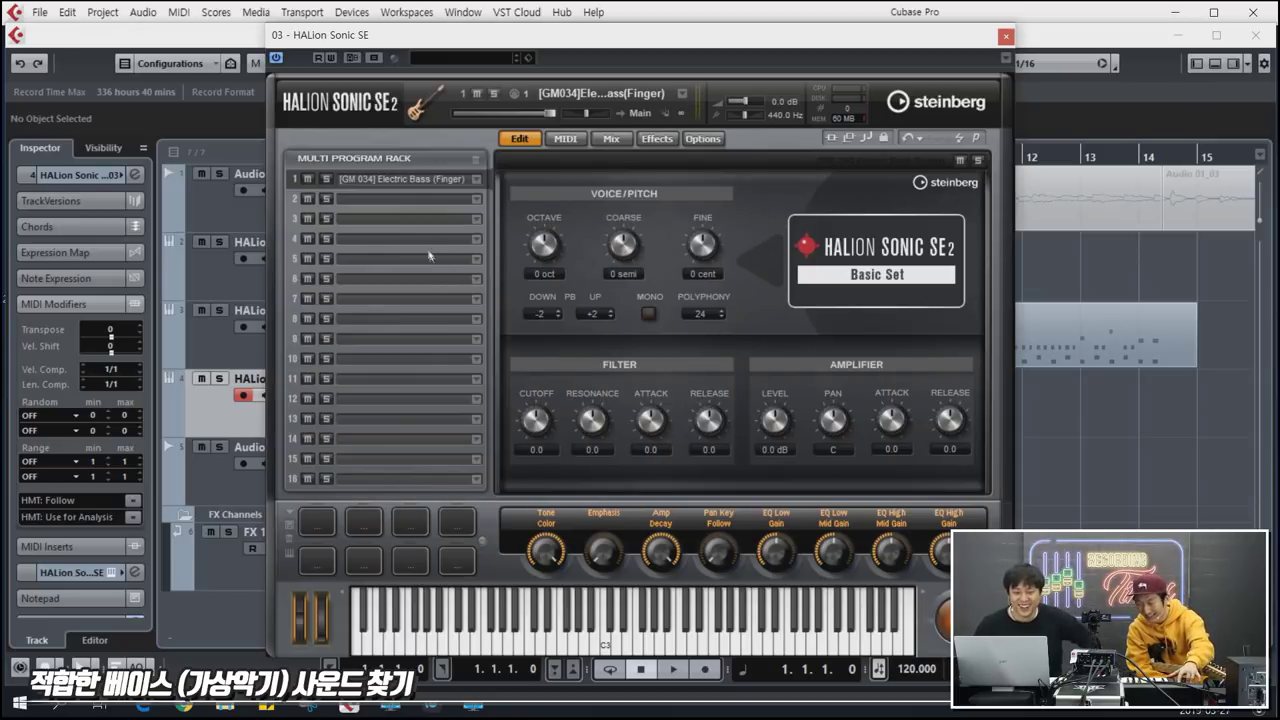
Try Electric Bass VX in the first rack slot, load Fingered Music Man instead and close the instrument window.
left_click(475, 181)
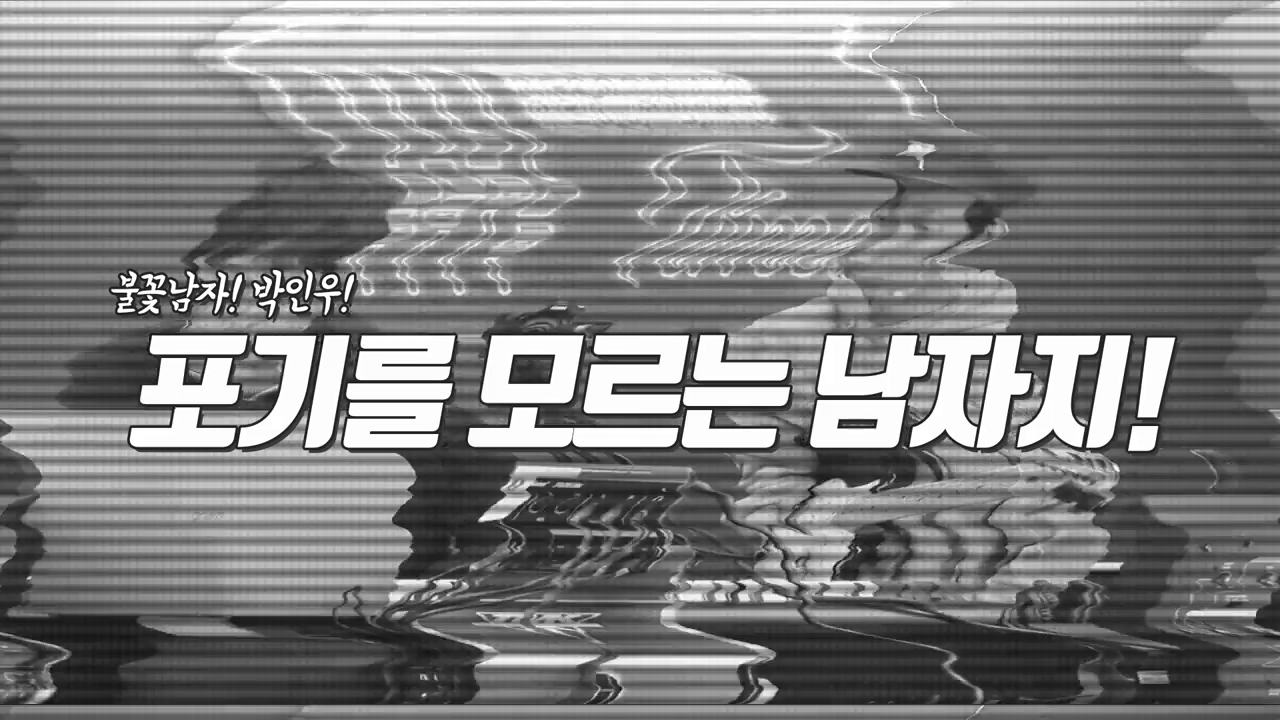
scroll(640, 340, "down", 10)
left_click(650, 333)
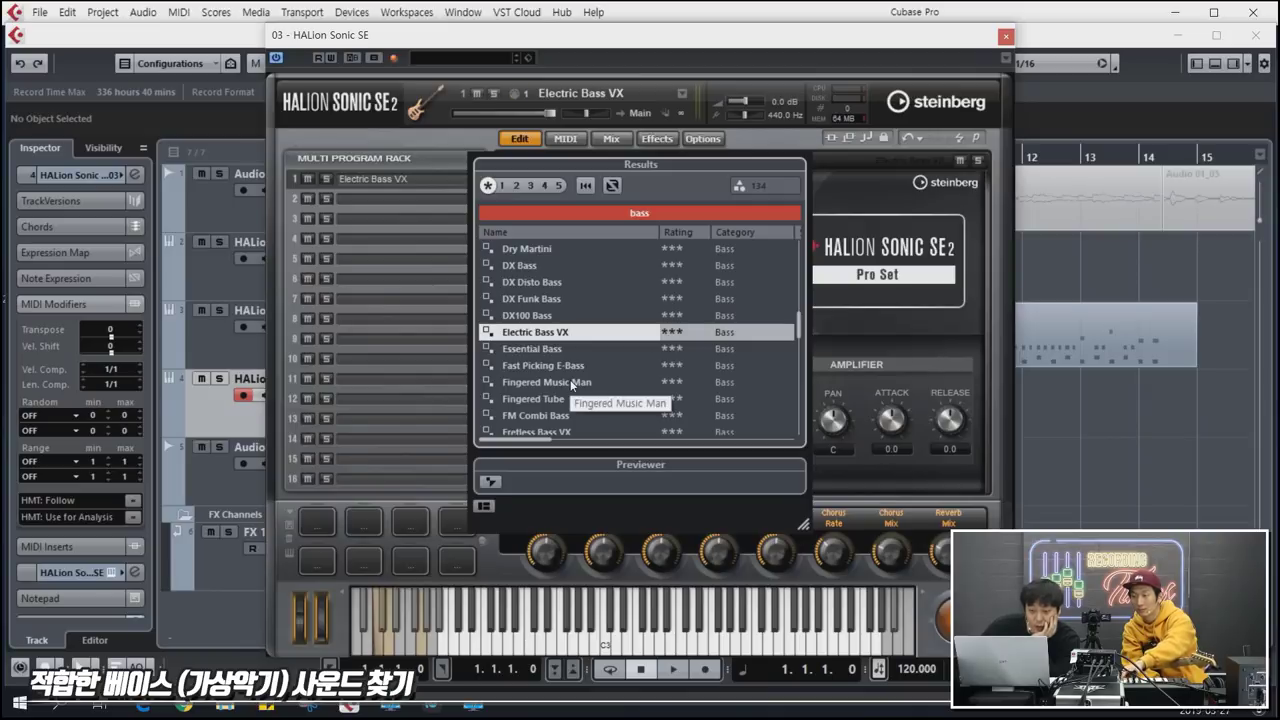
left_click(572, 383)
scroll(646, 352, "down", 2)
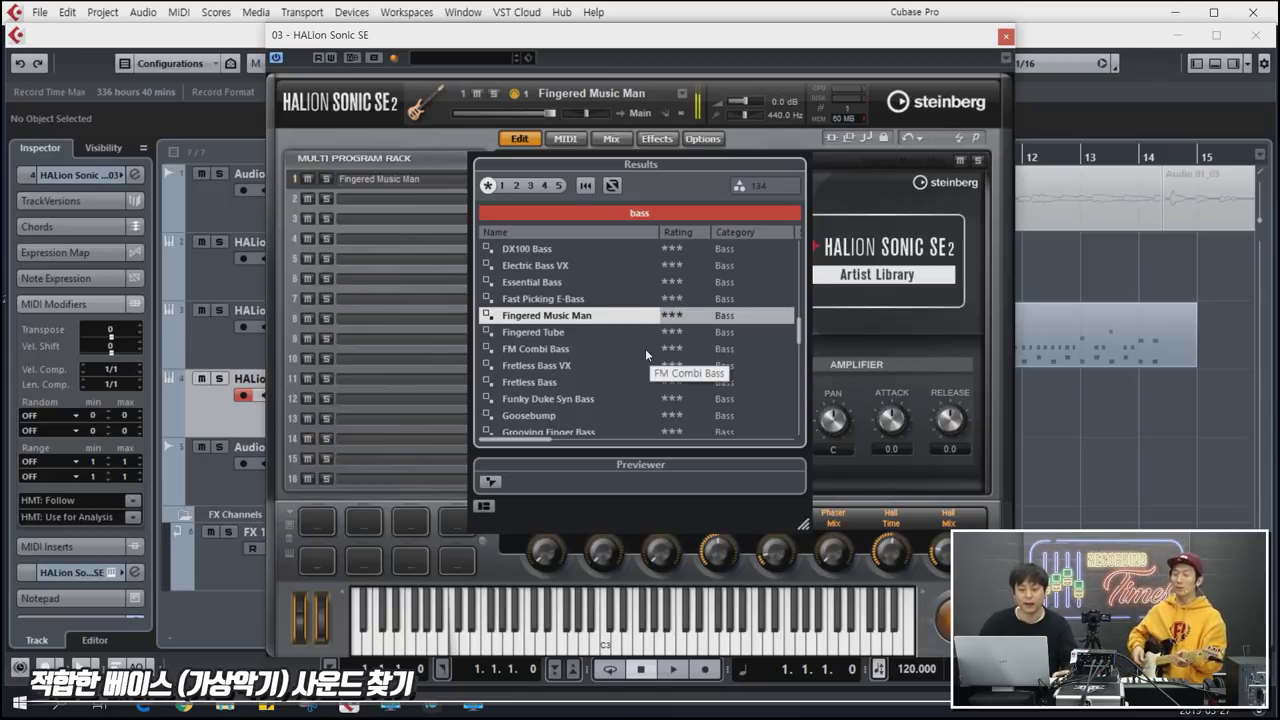
left_click(1006, 38)
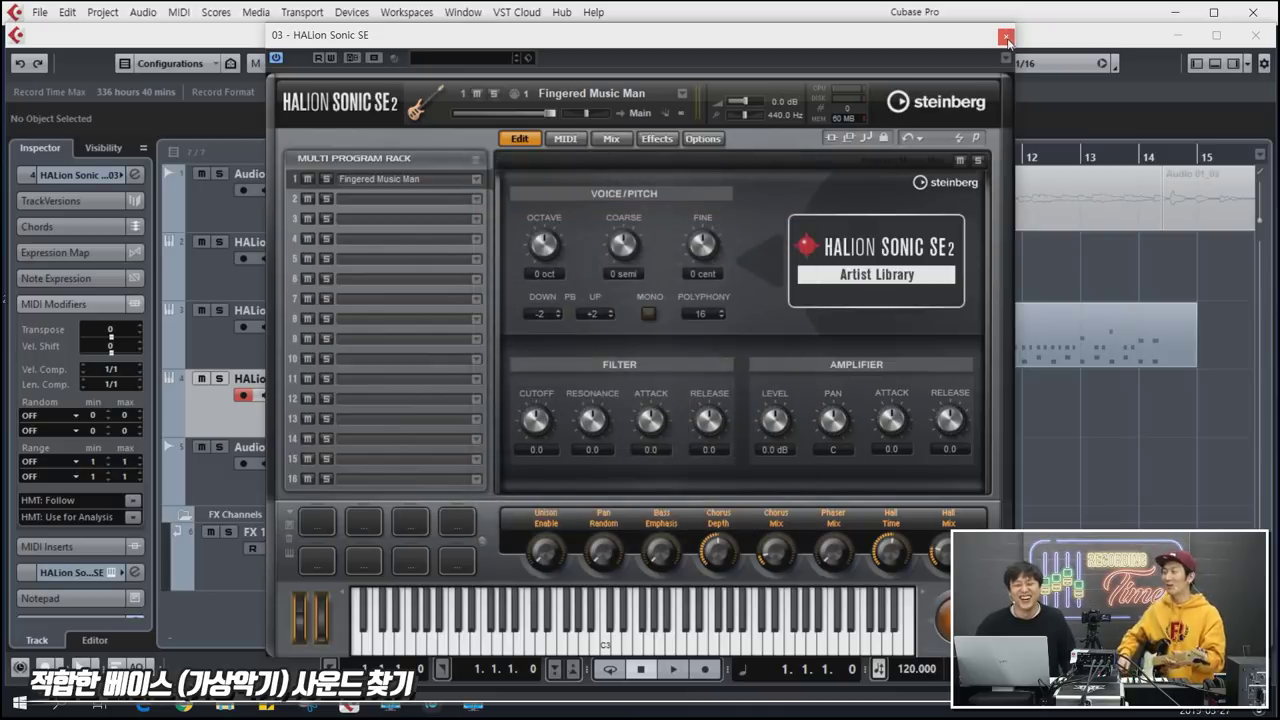
left_click(1006, 37)
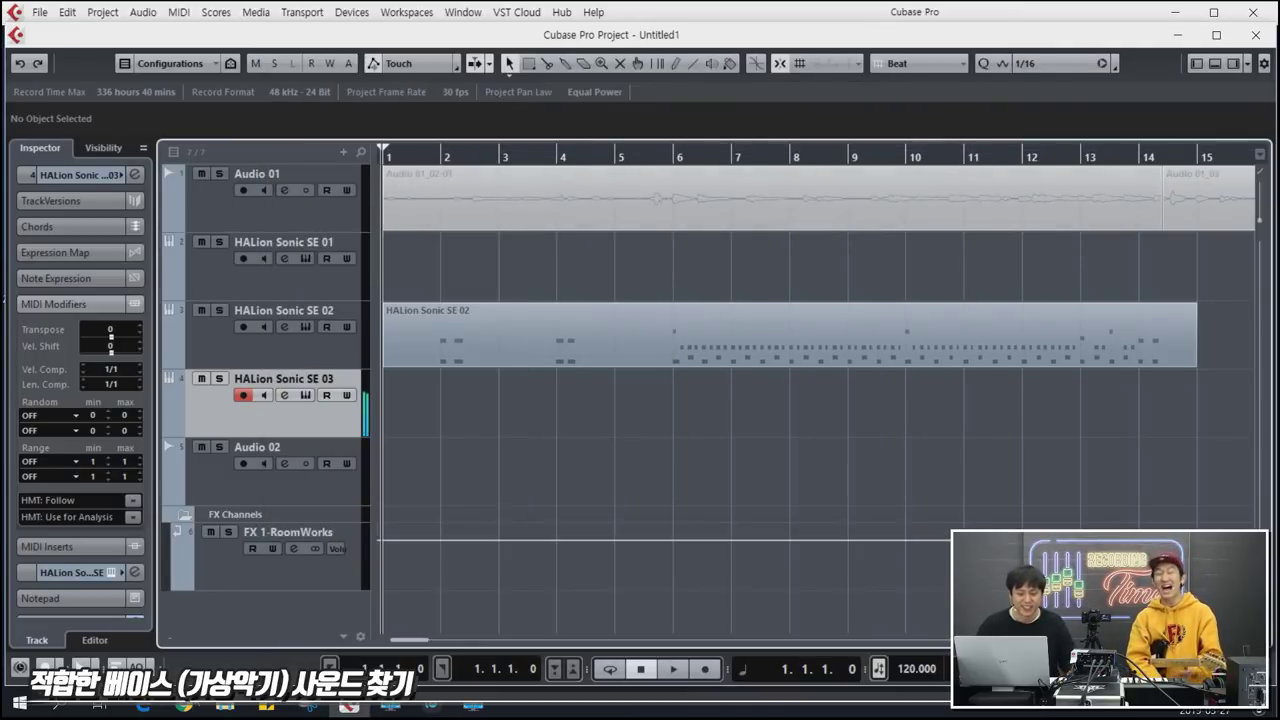
Switch to the browser's Bon Jovi - It's My Life video on YouTube and jump slightly back in it.
mouse_move(181, 707)
left_click(163, 630)
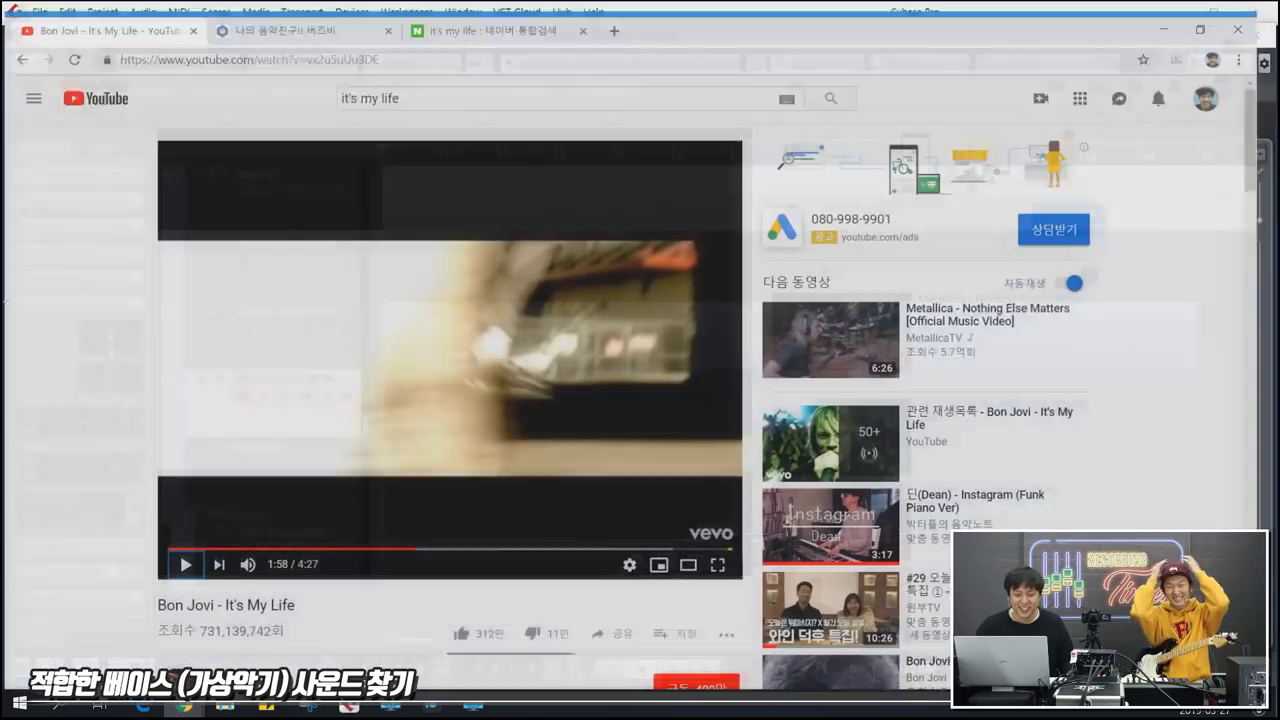
left_click(390, 542)
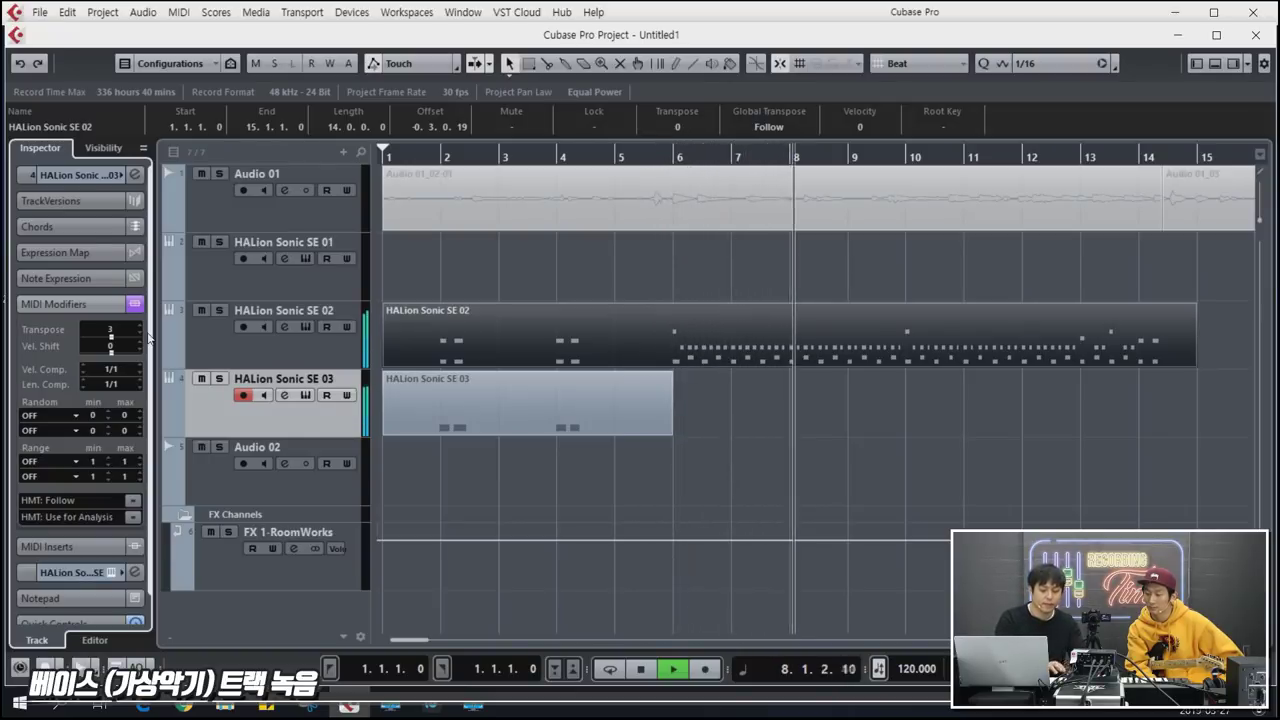
Restart playback and record the bass on the HALion Sonic SE 03 track from bar 4 to bar 15.
key("space")
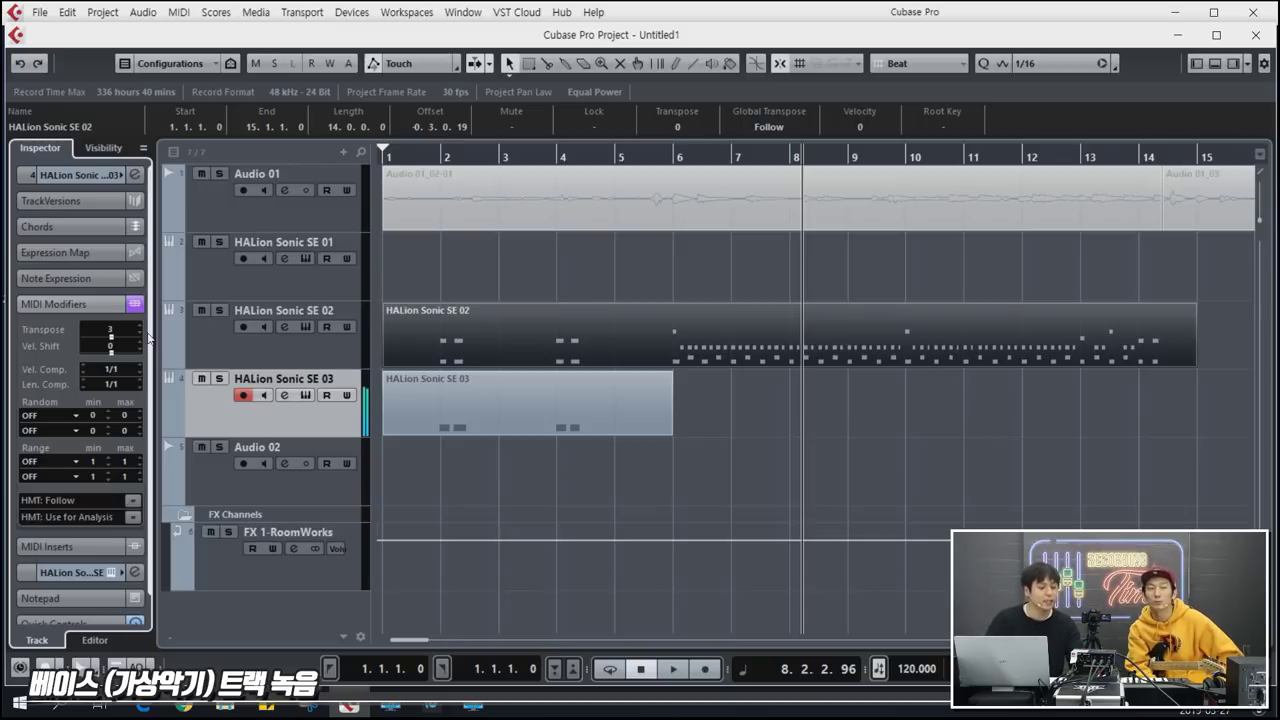
key("space")
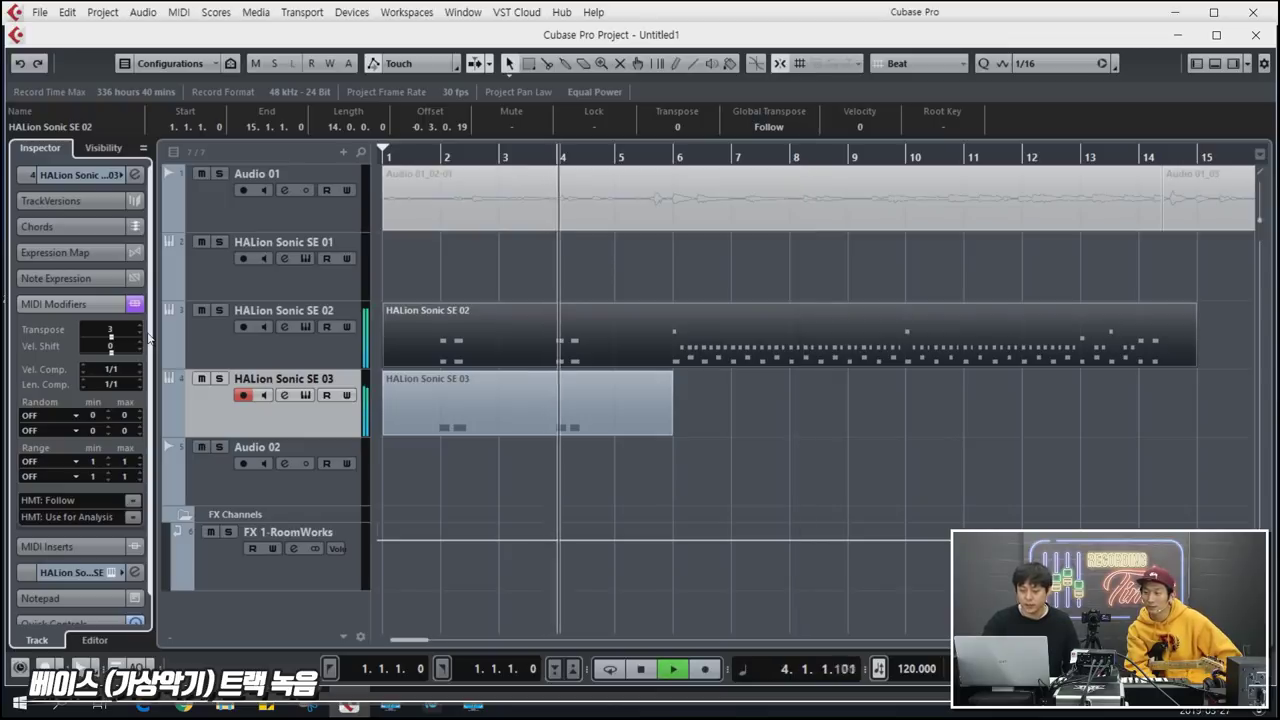
key("KP_Multiply")
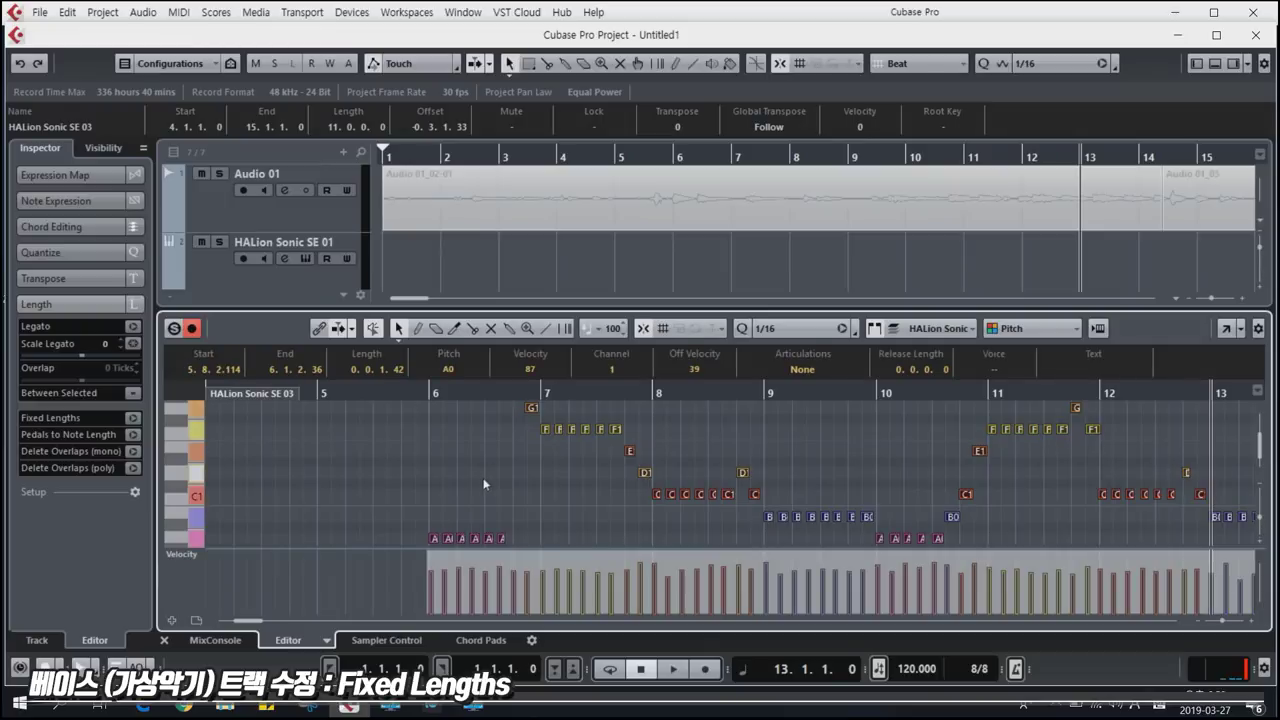
Quantize the recorded bass notes to 1/16 and play them from just before bar 6.
key("l")
key("space")
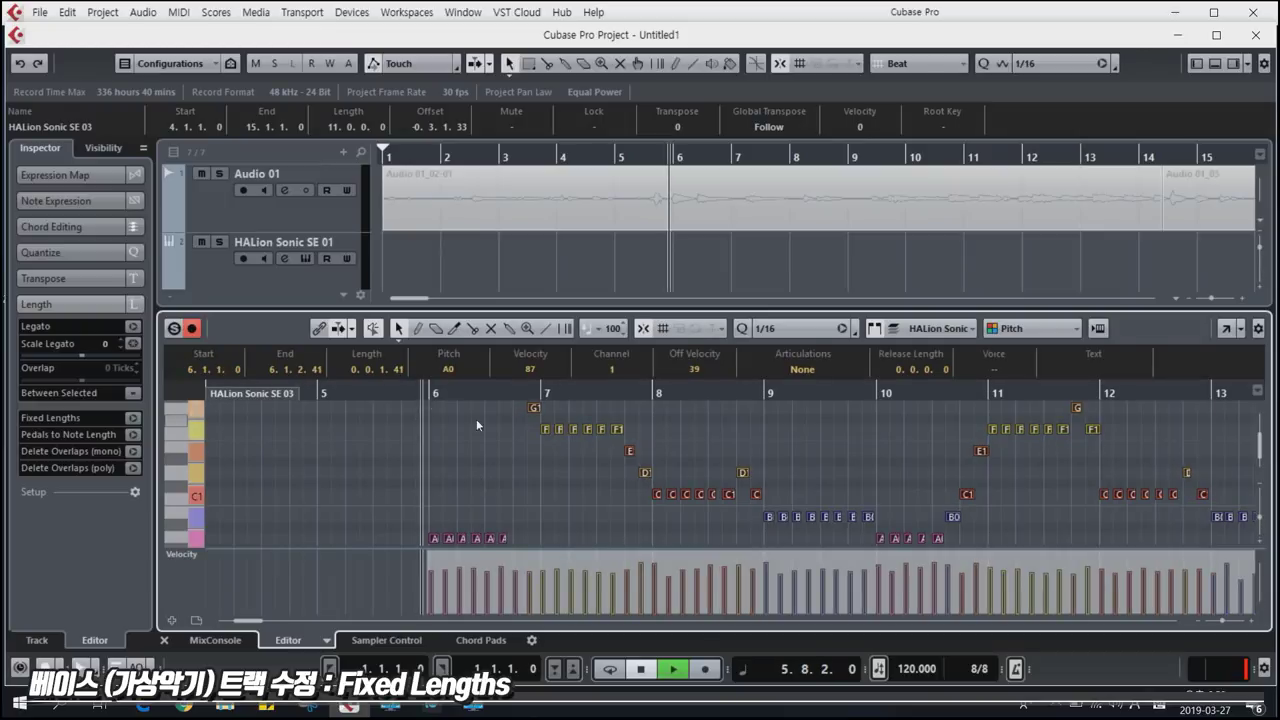
key("space")
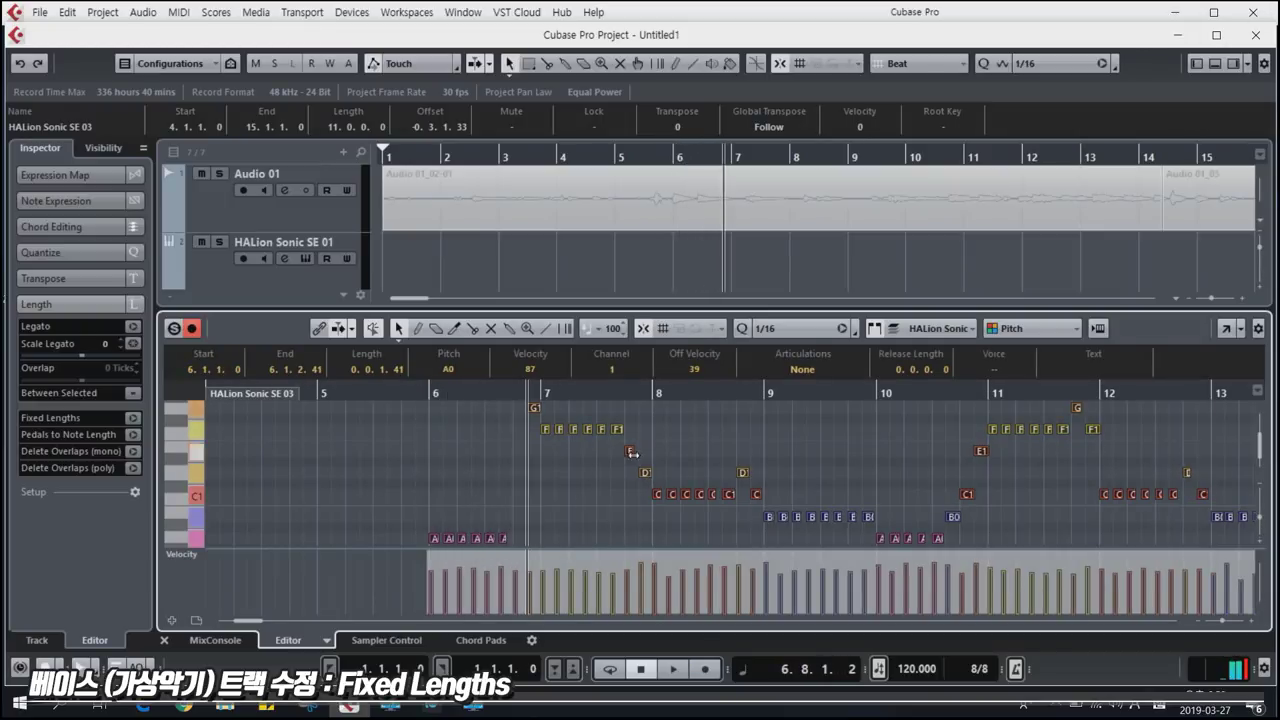
Apply the Fixed Lengths function to the selected bass notes.
key("h")
key("h")
key("h")
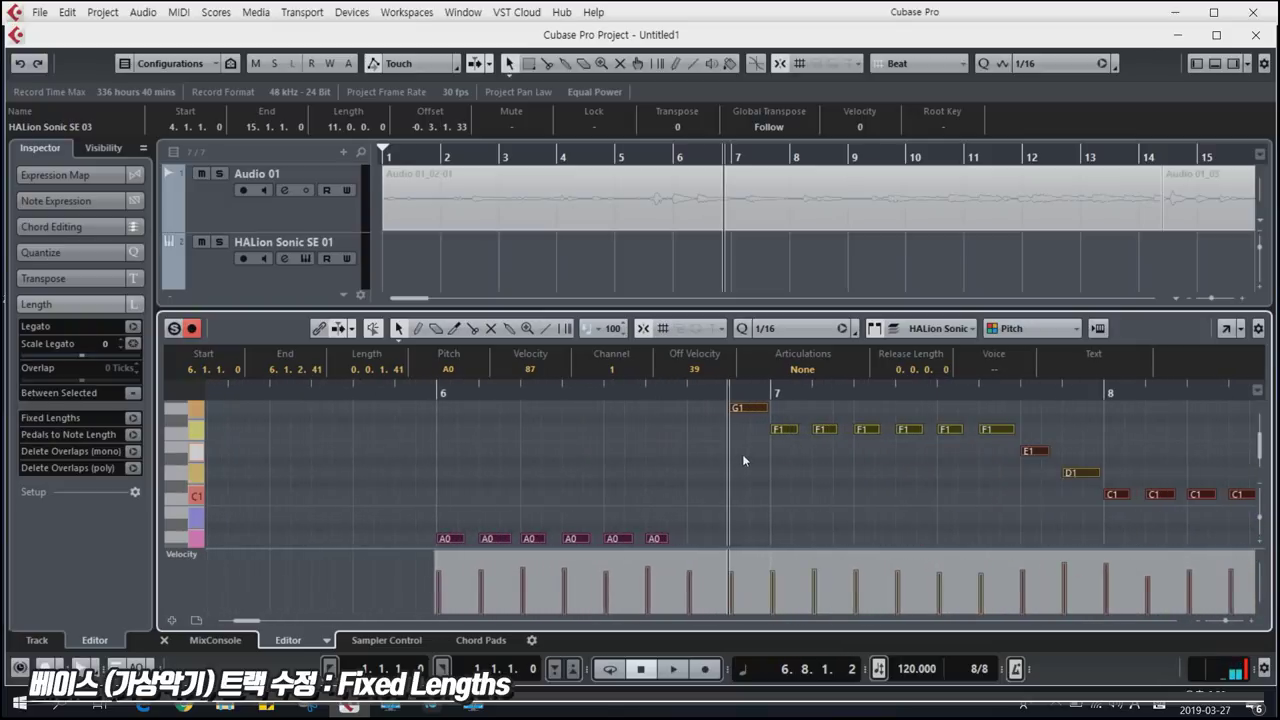
right_click(453, 536)
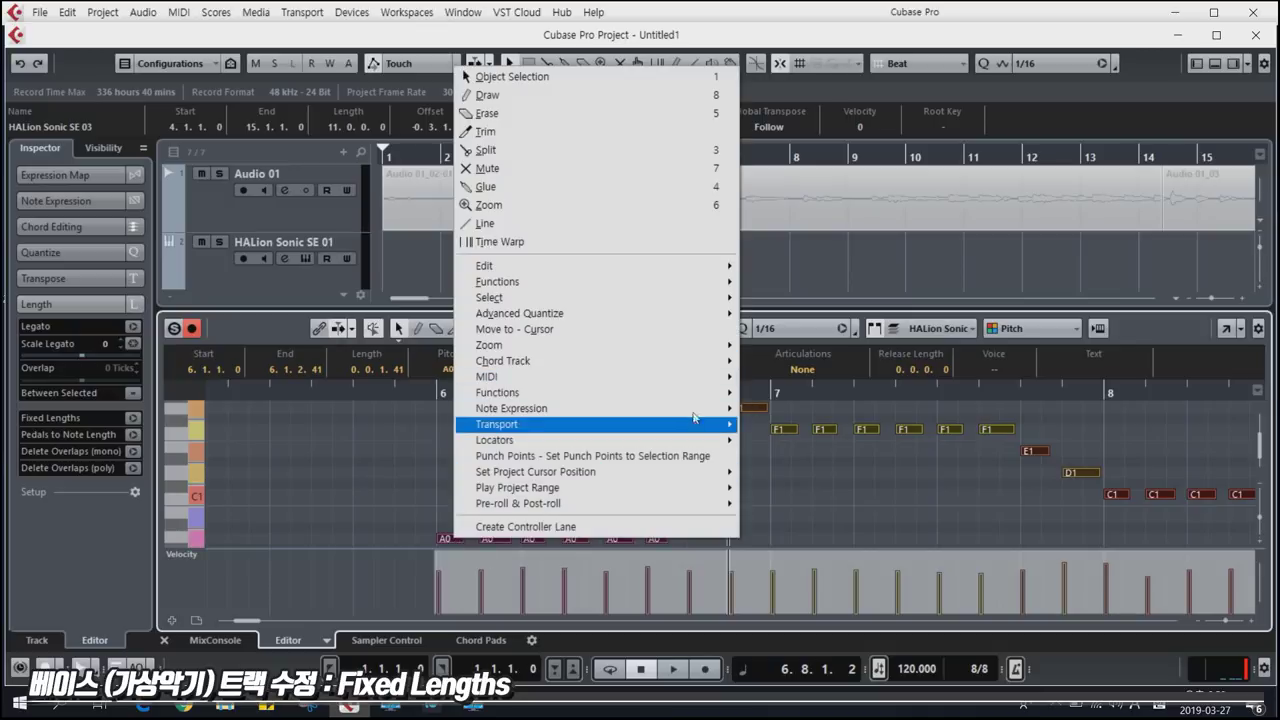
mouse_move(716, 400)
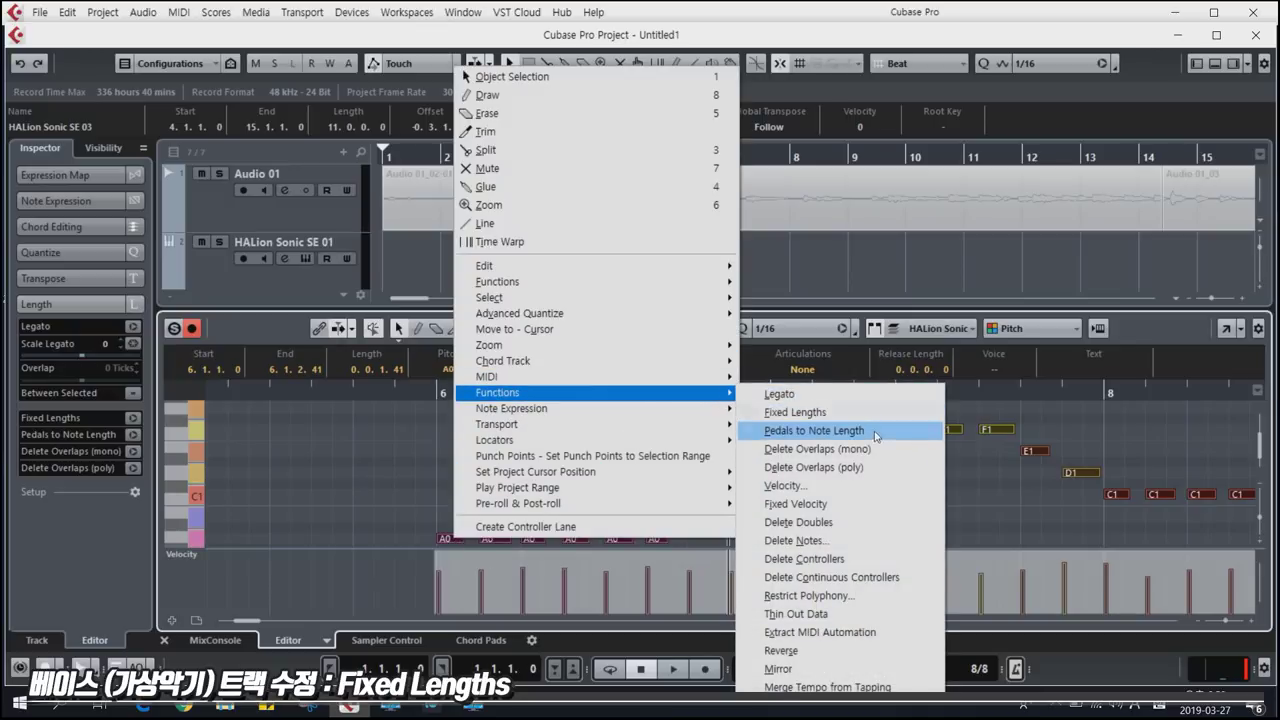
left_click(875, 419)
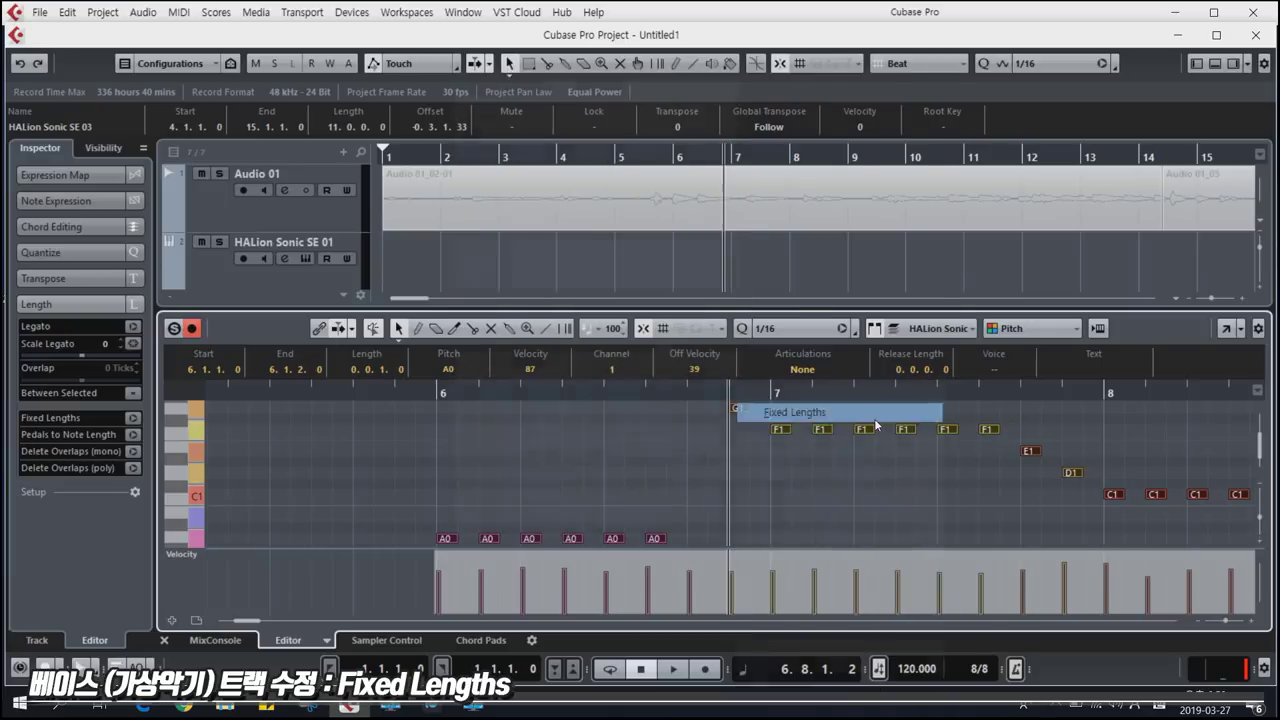
Lengthen the selected bass notes to 0.1.0.0, trim them to 0.0.1.92 and place the playhead just before bar 6.
left_click_drag(748, 408, 771, 408)
left_click(416, 393)
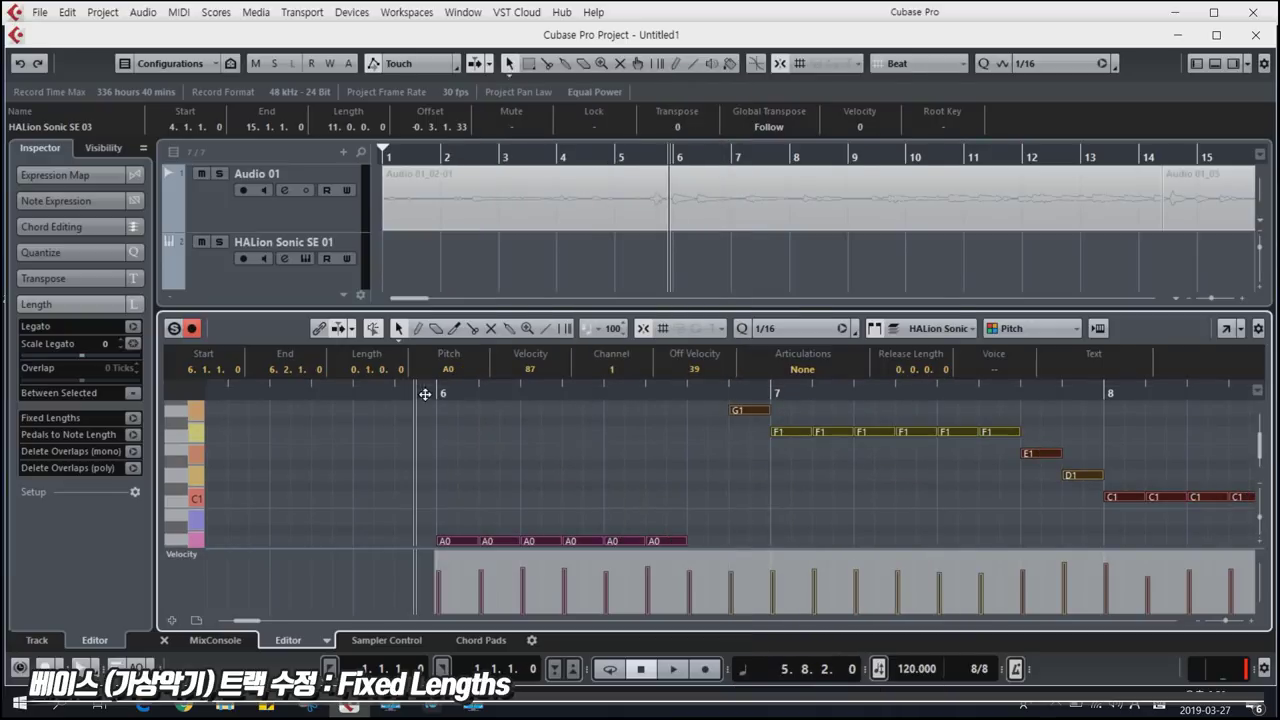
scroll(596, 455, "down", 1)
left_click_drag(684, 513, 679, 515)
Play the bass line from just before bar 6 into bar 13 and check the notes' even lengths.
key("space")
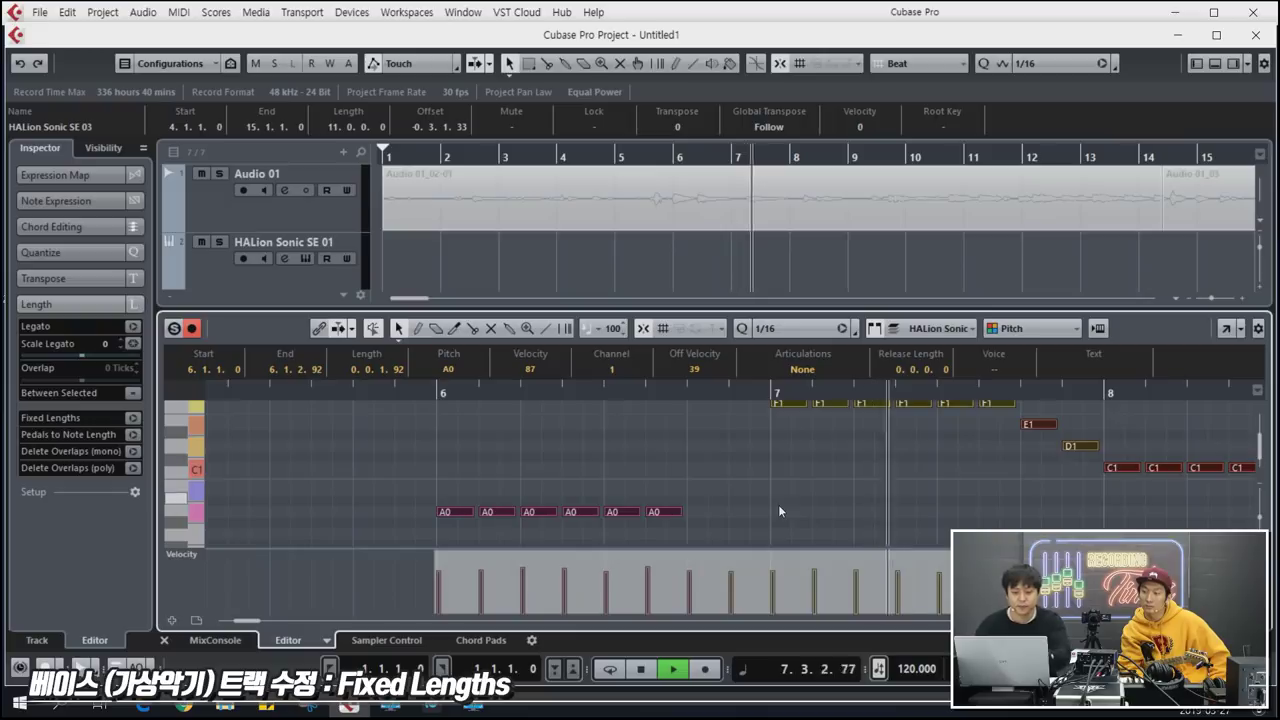
key("g")
key("g")
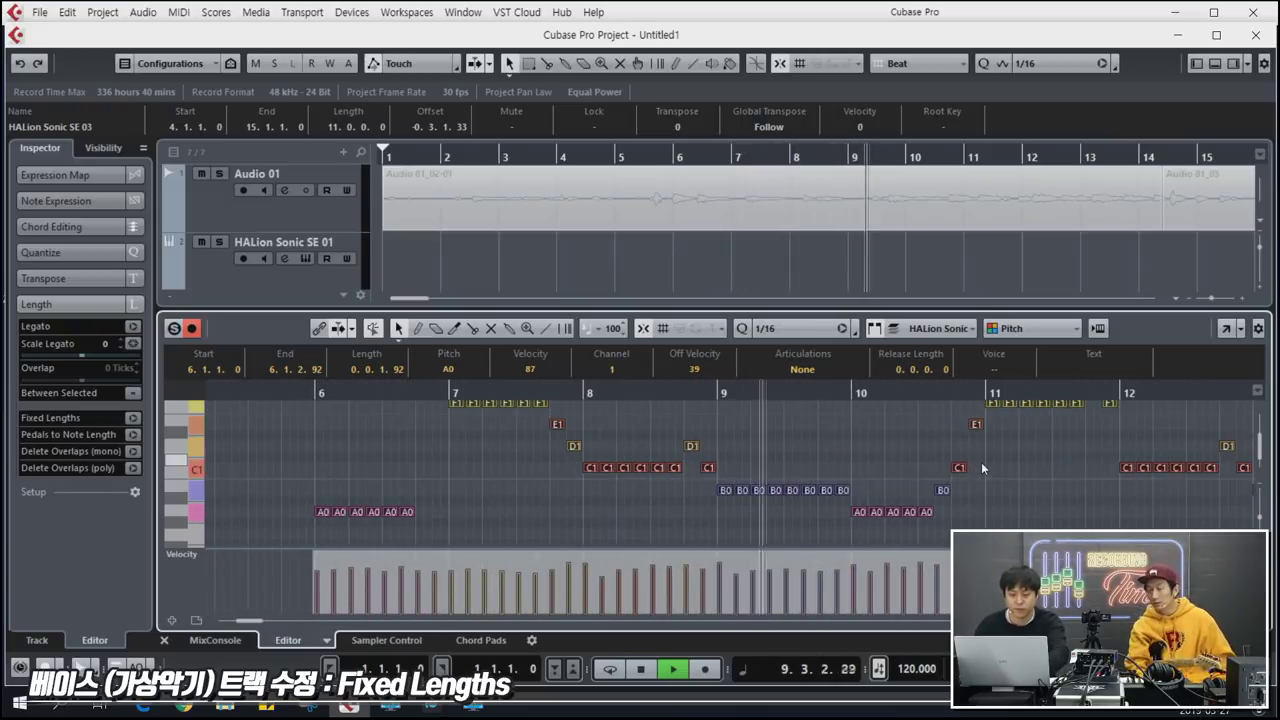
key("g")
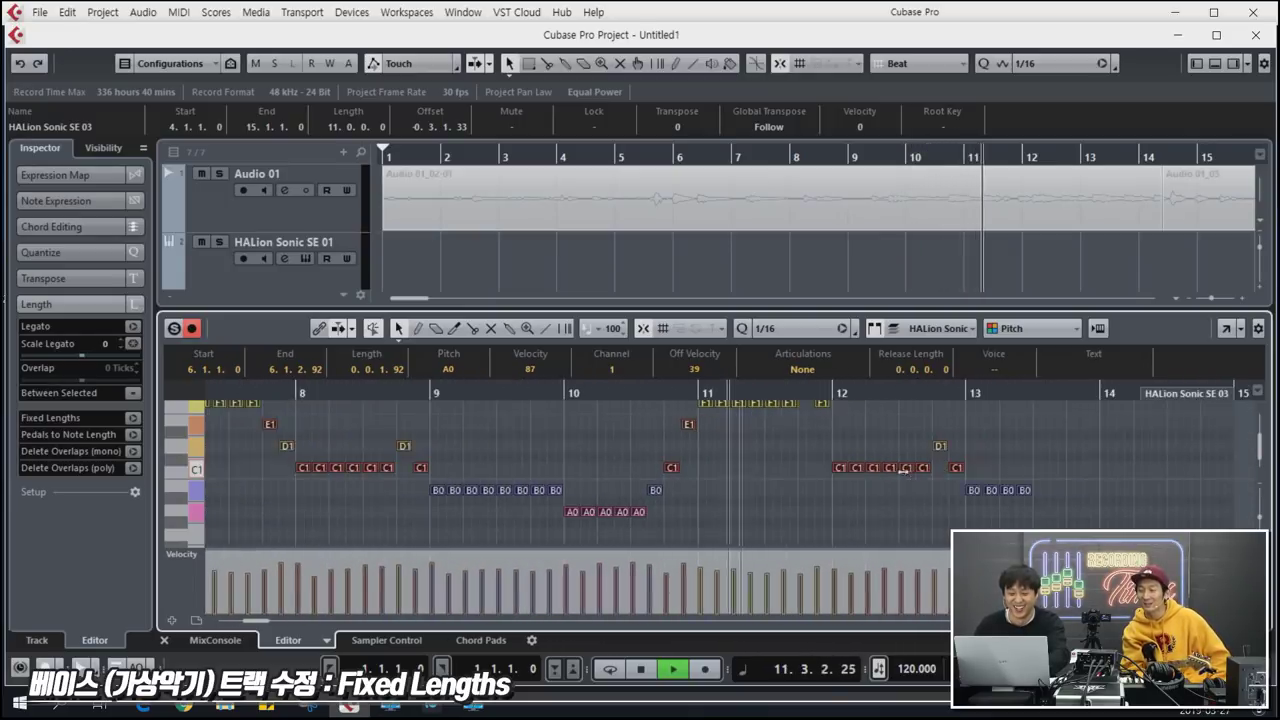
scroll(820, 451, "up", 1)
key("h")
key("h")
key("h")
key("h")
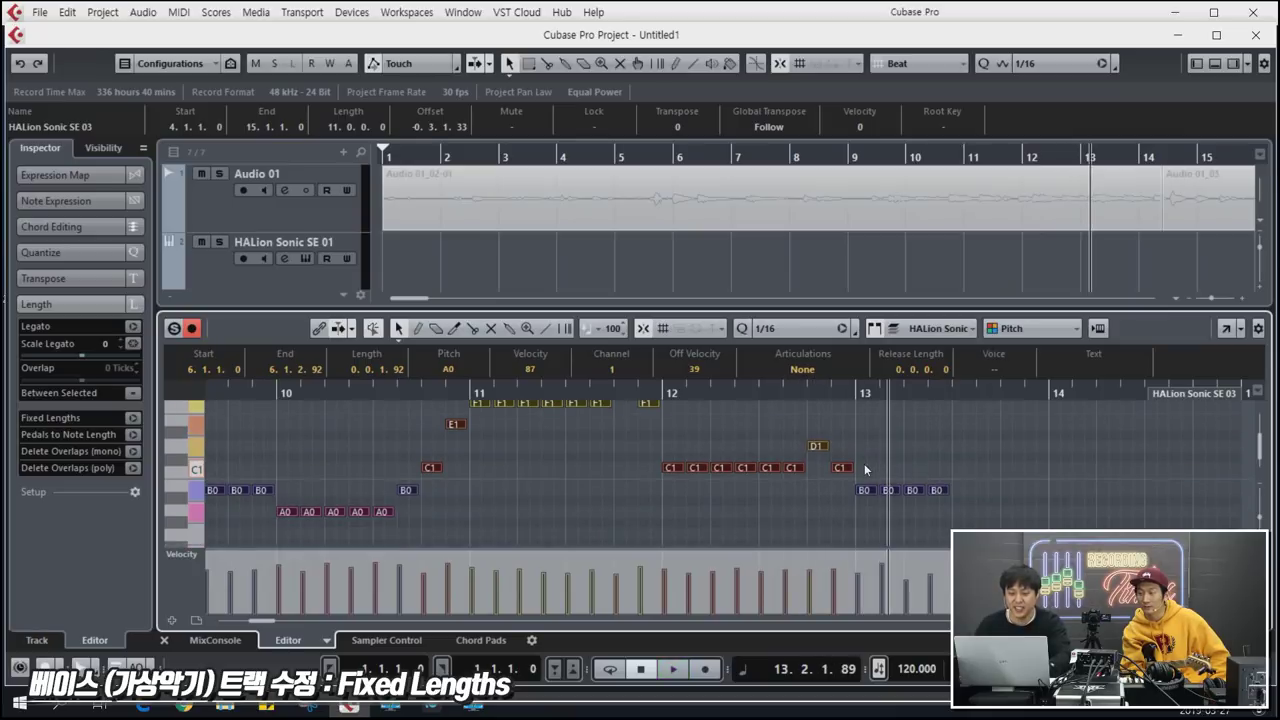
Stop playback and raise the last bass note of bar 12, at 12.8.1.0, to E1.
key("g")
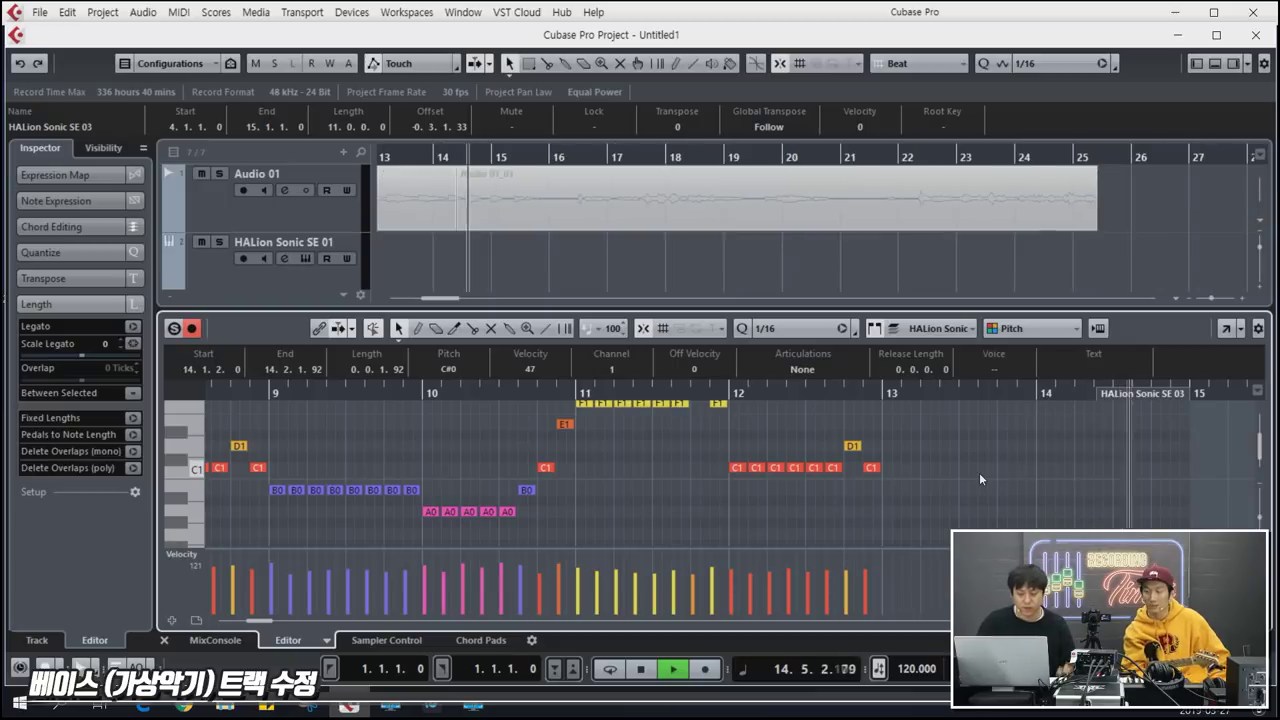
key("space")
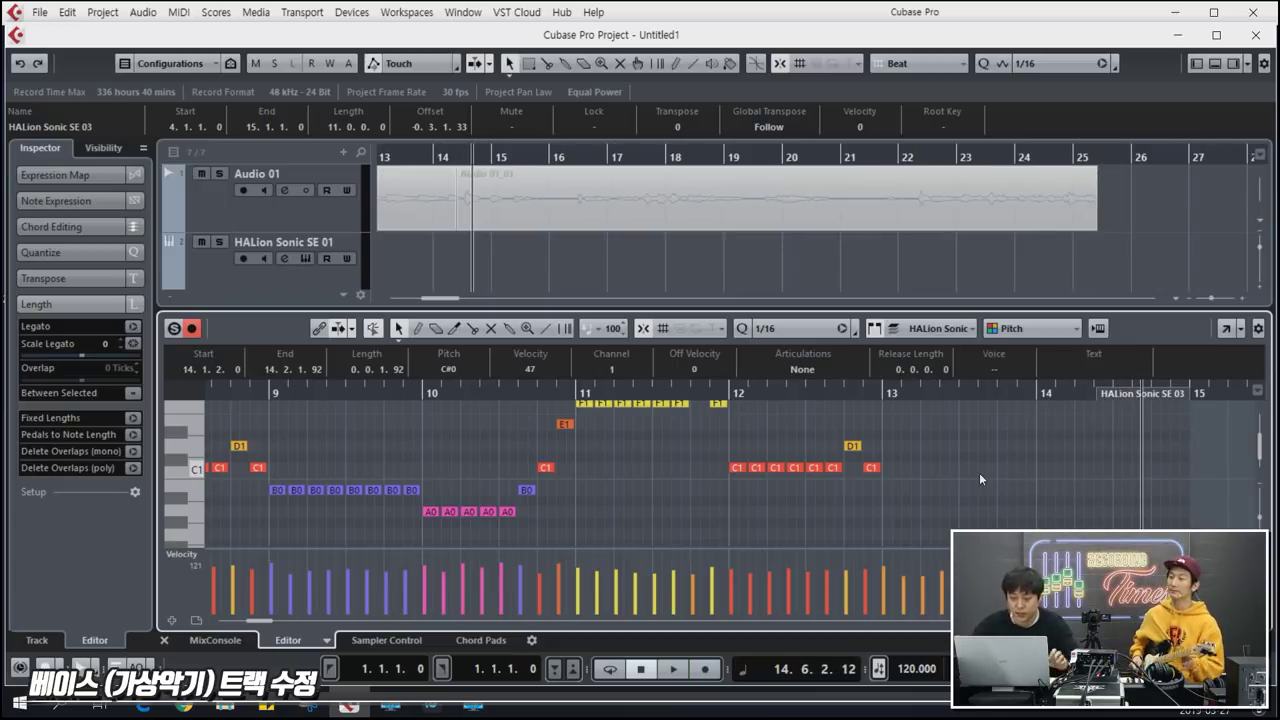
scroll(872, 451, "up", 3)
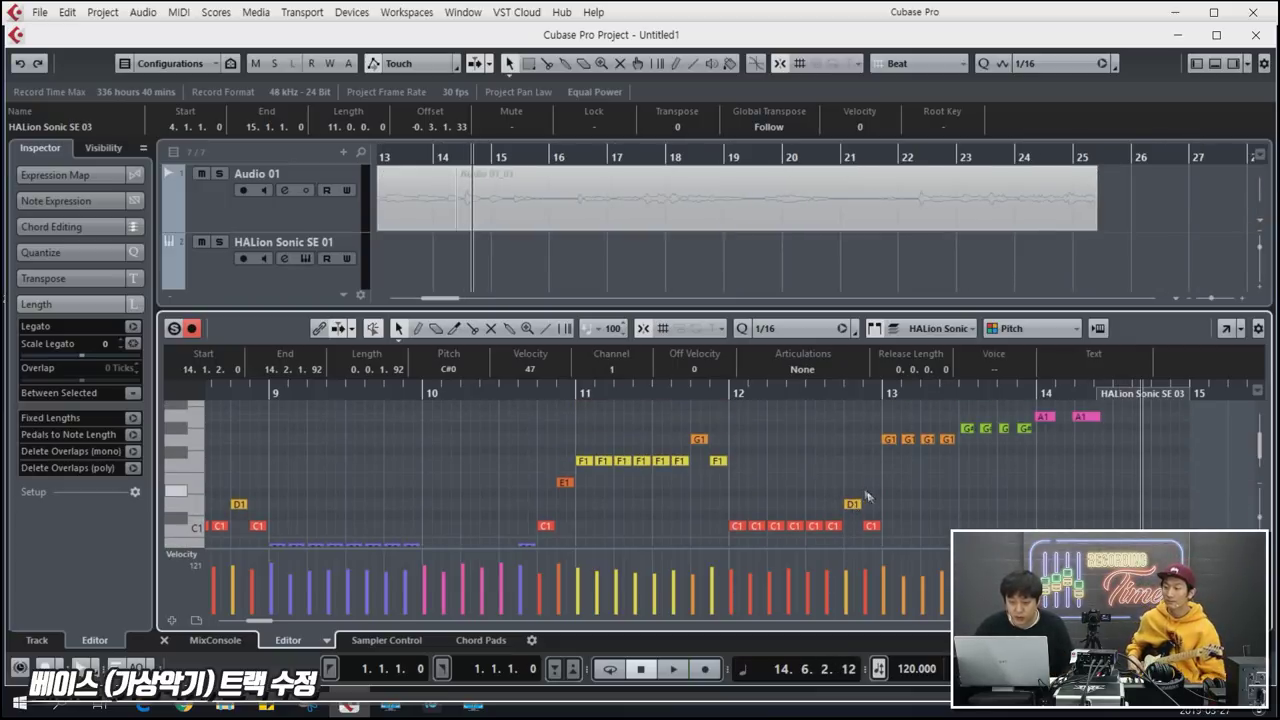
left_click(872, 526)
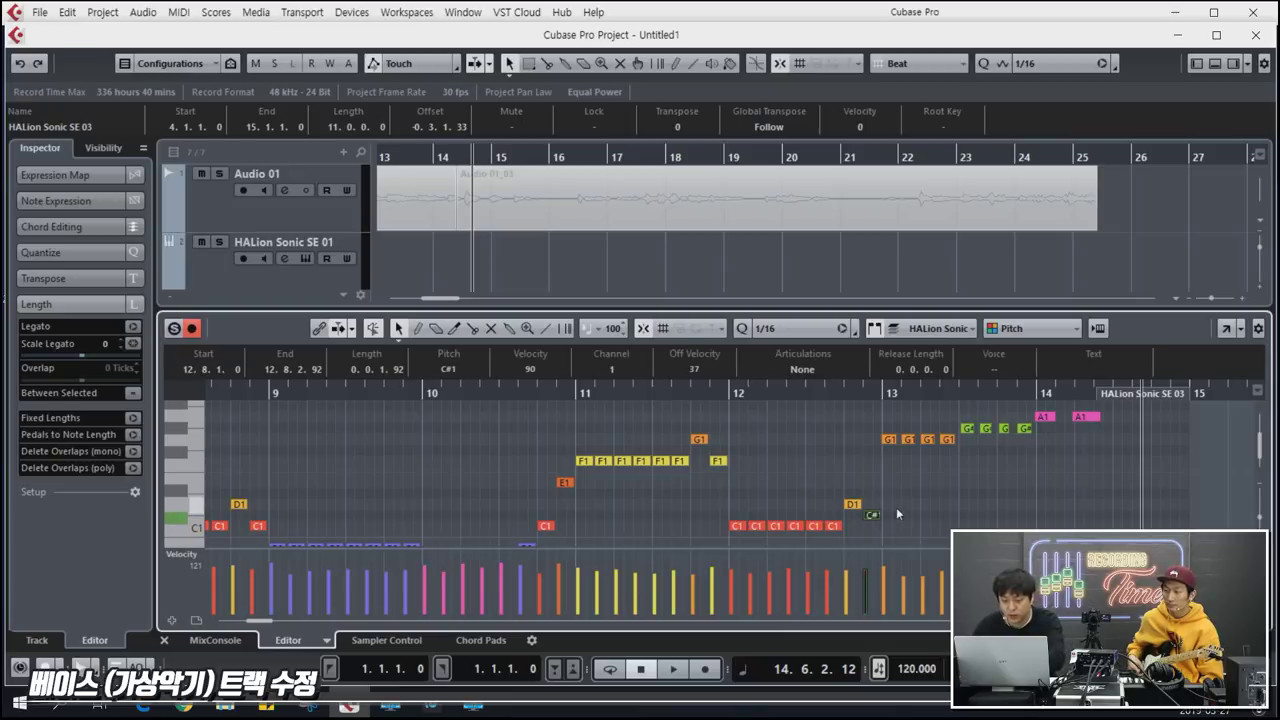
scroll(893, 427, "up", 1)
Select the closing bass notes of bars 13 and 14, close the note editor and return the playhead to the project start.
left_click_drag(887, 433, 1116, 465)
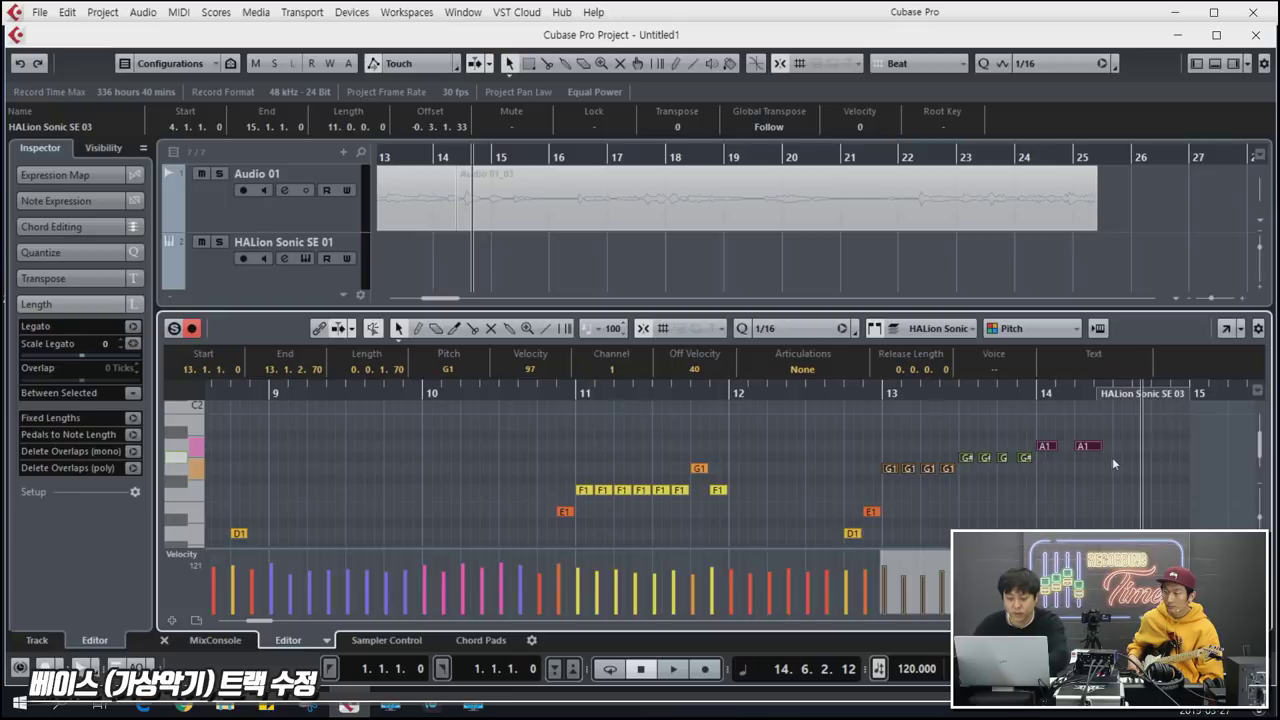
key("Return")
left_click(633, 350)
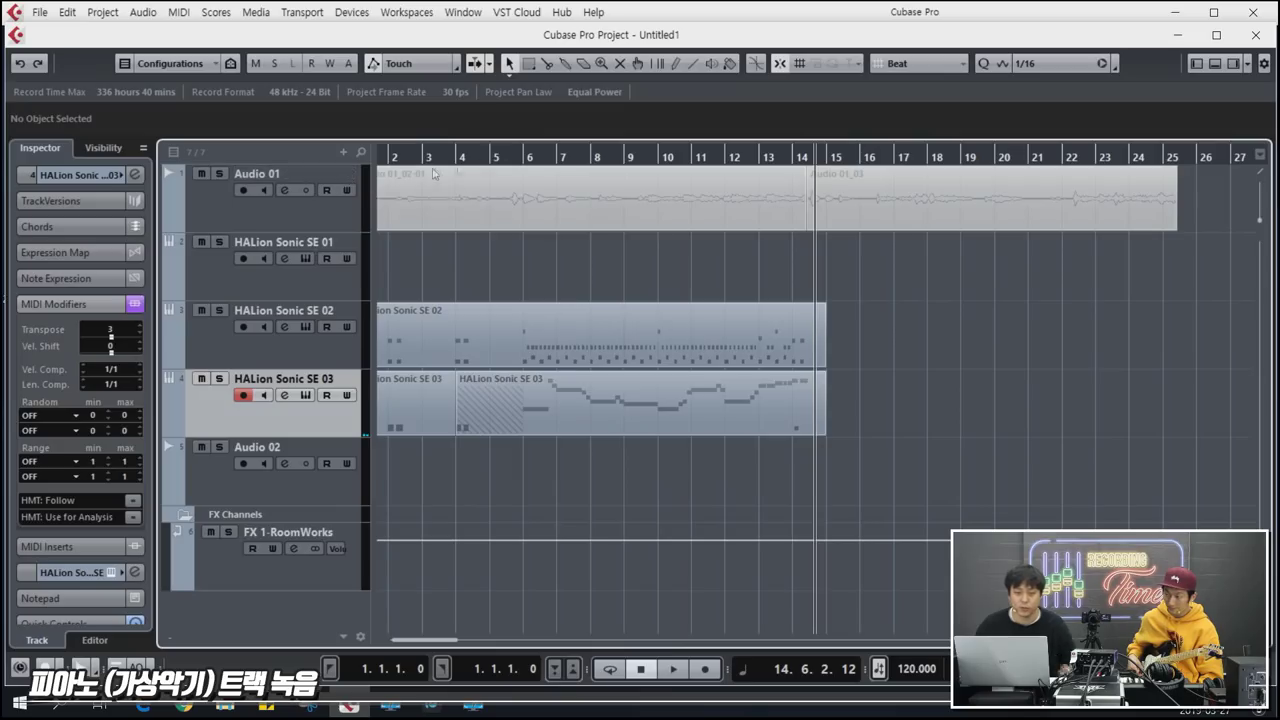
key("Home")
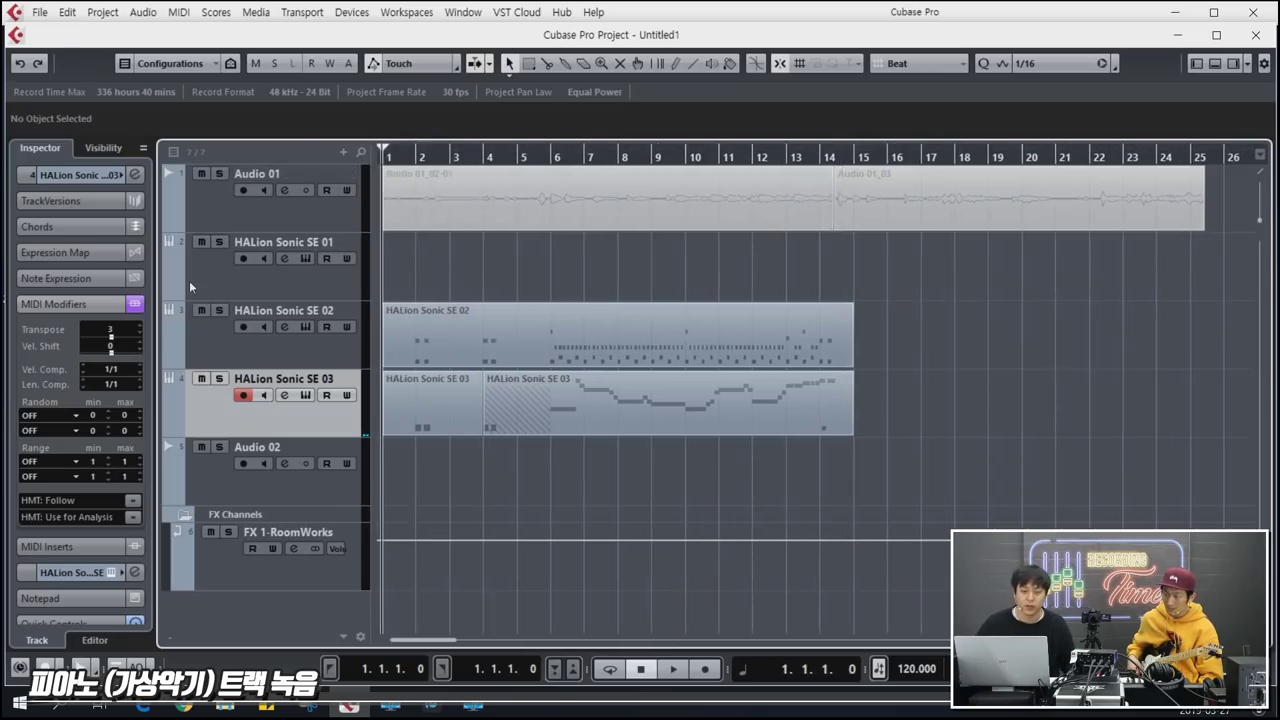
Select the HALion Sonic SE 01 track and replay the bass line around bar 11 in the note editor.
left_click(212, 272)
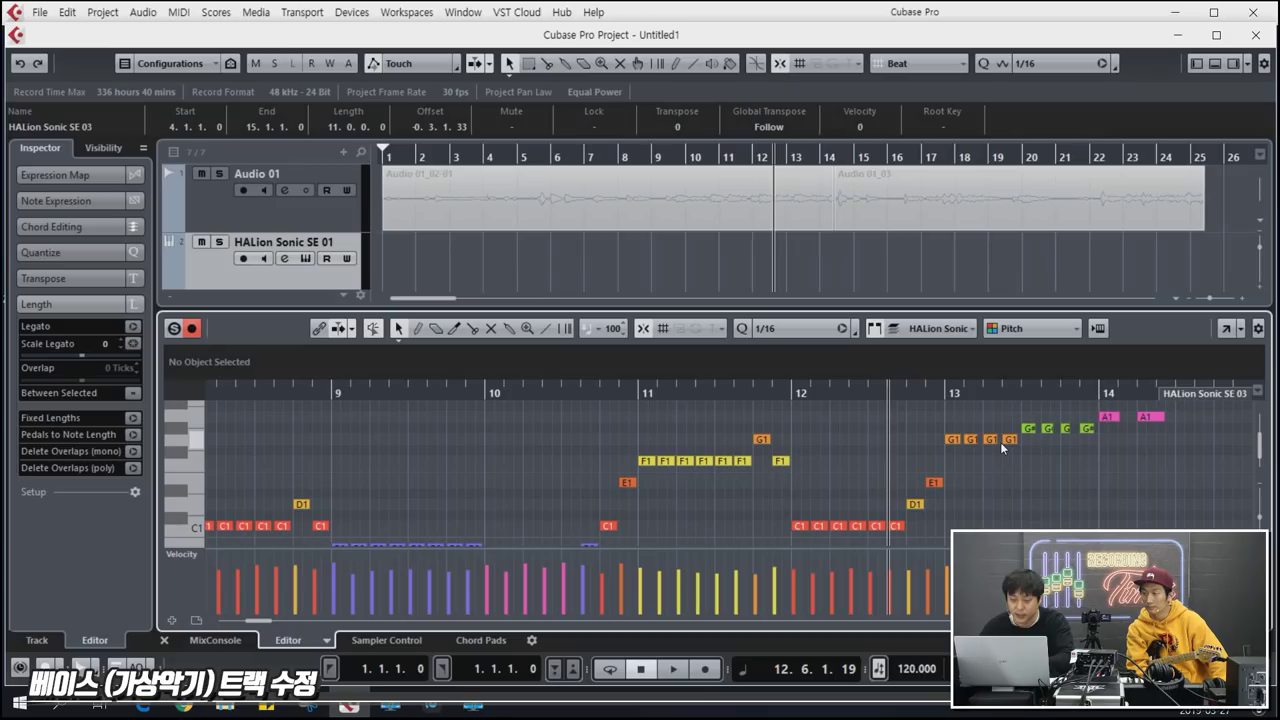
key("space")
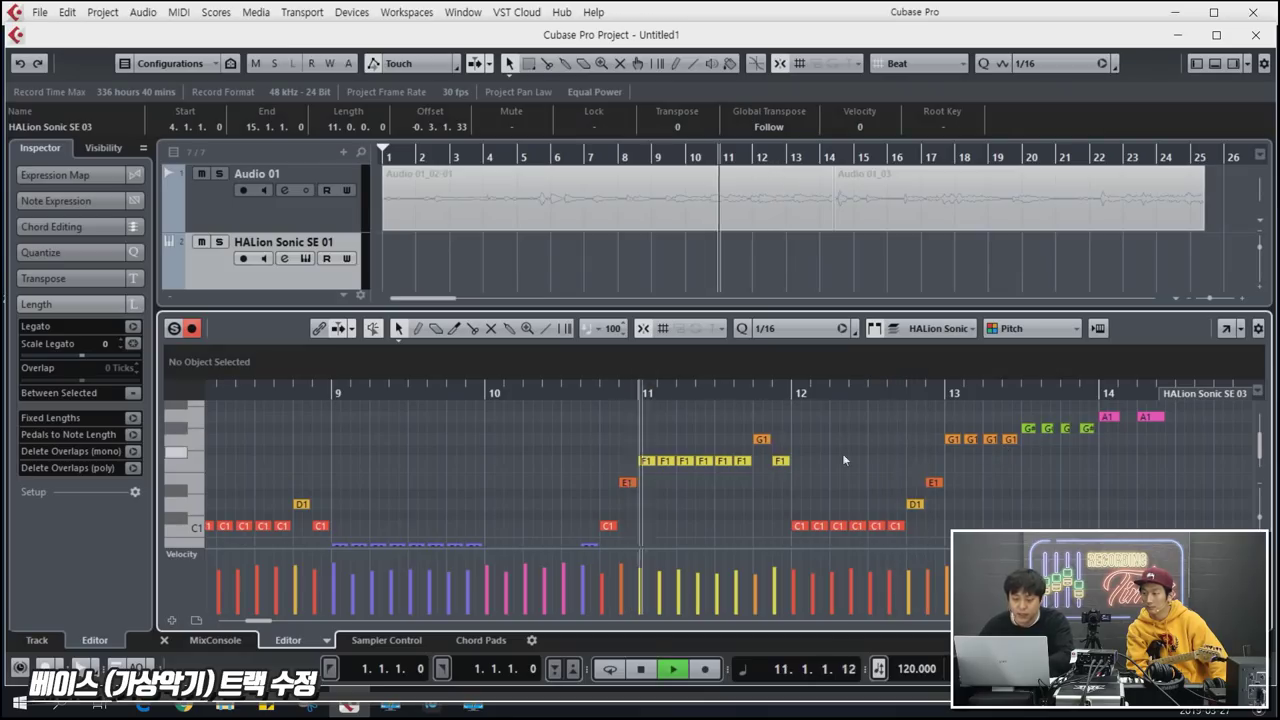
key("space")
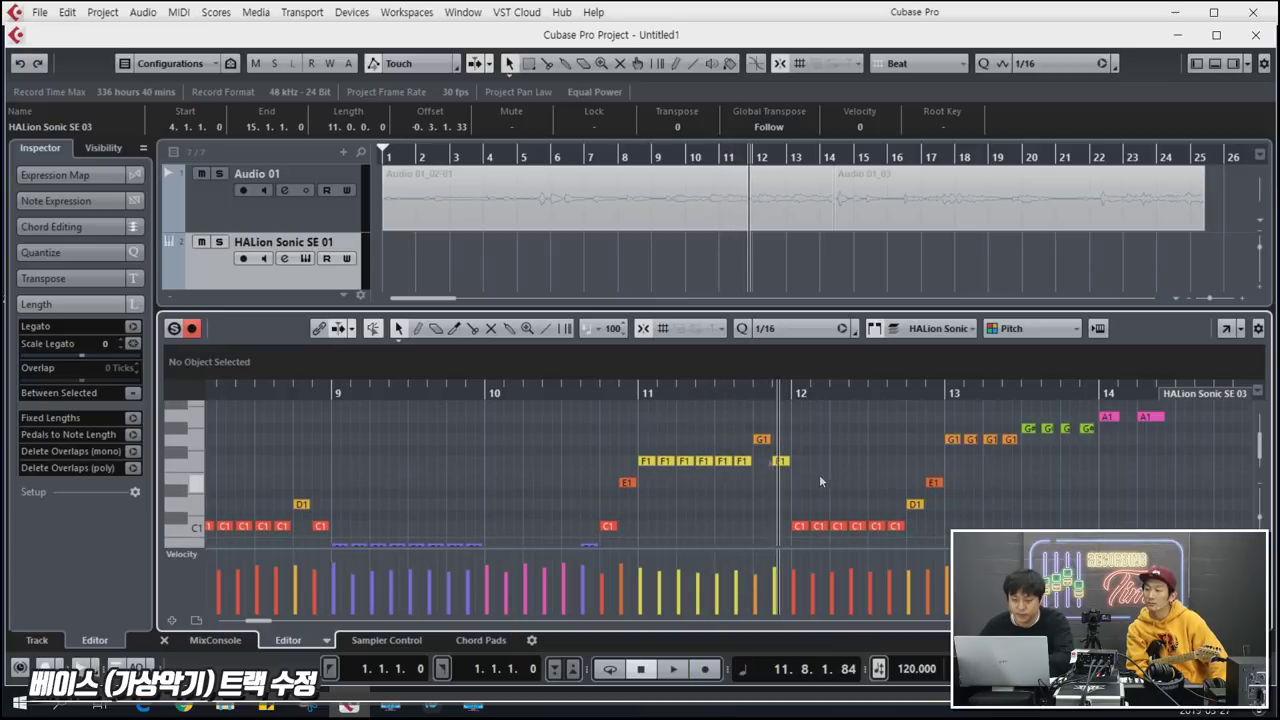
key("Left")
left_click(500, 394)
scroll(802, 419, "down", 3)
key("space")
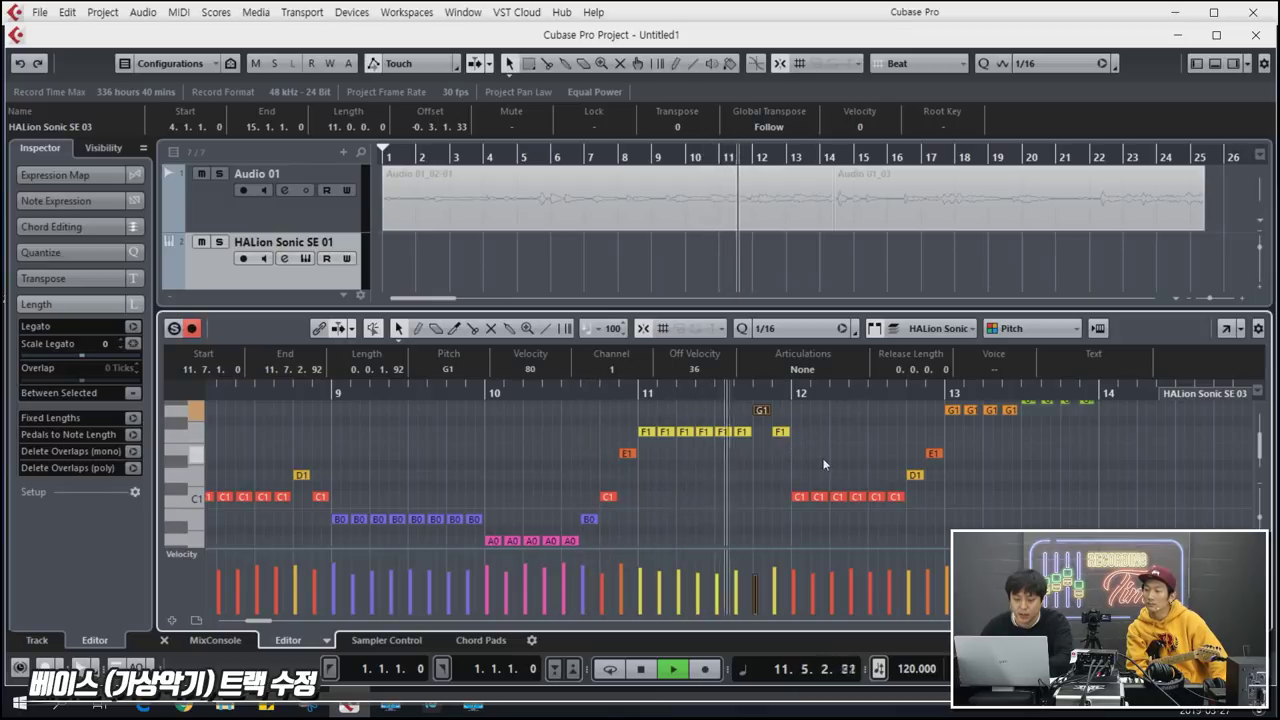
Stop playback and raise the six C1 bass notes at the beginning of bar 12 to G1.
key("space")
left_click(795, 485)
left_click_drag(880, 507, 851, 464)
key("Up")
scroll(850, 456, "up", 3)
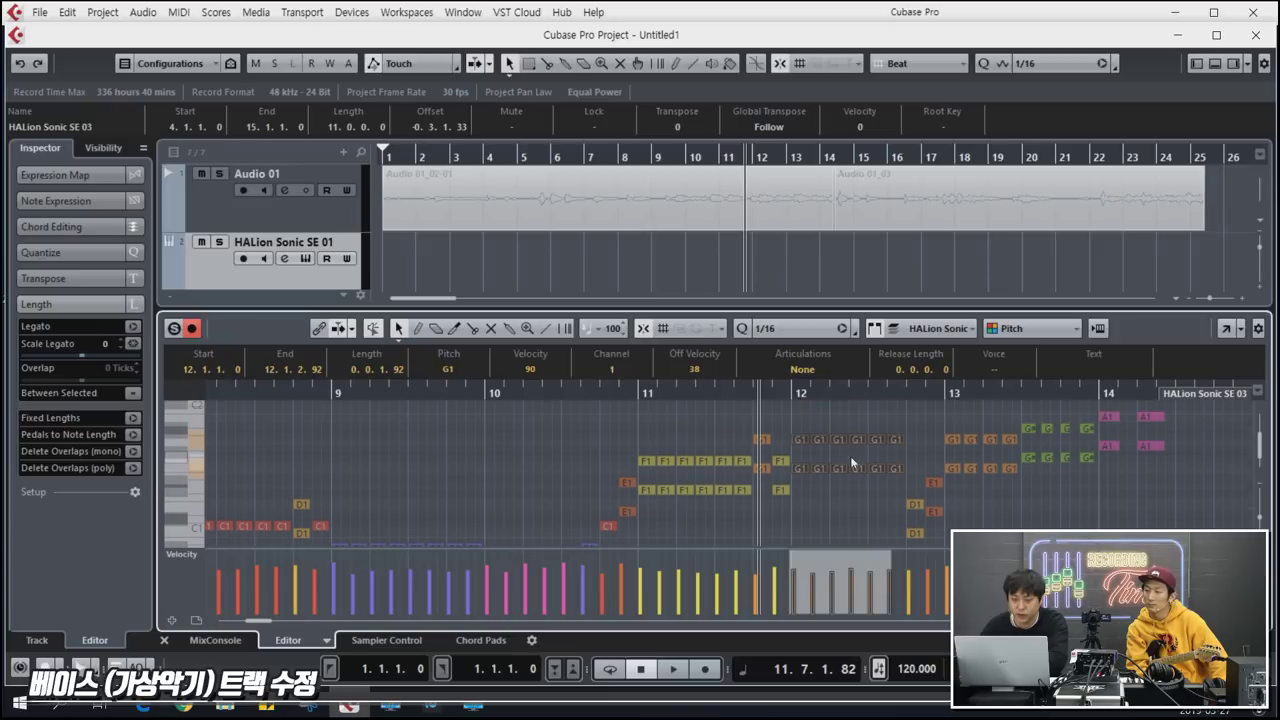
Raise the last two bass notes of bar 12, at 12.7.1.0 and 12.8.1.0, to G1.
left_click(900, 512)
left_click_drag(947, 538, 945, 536)
key("Up")
key("Up")
key("Up")
key("Up")
key("Up")
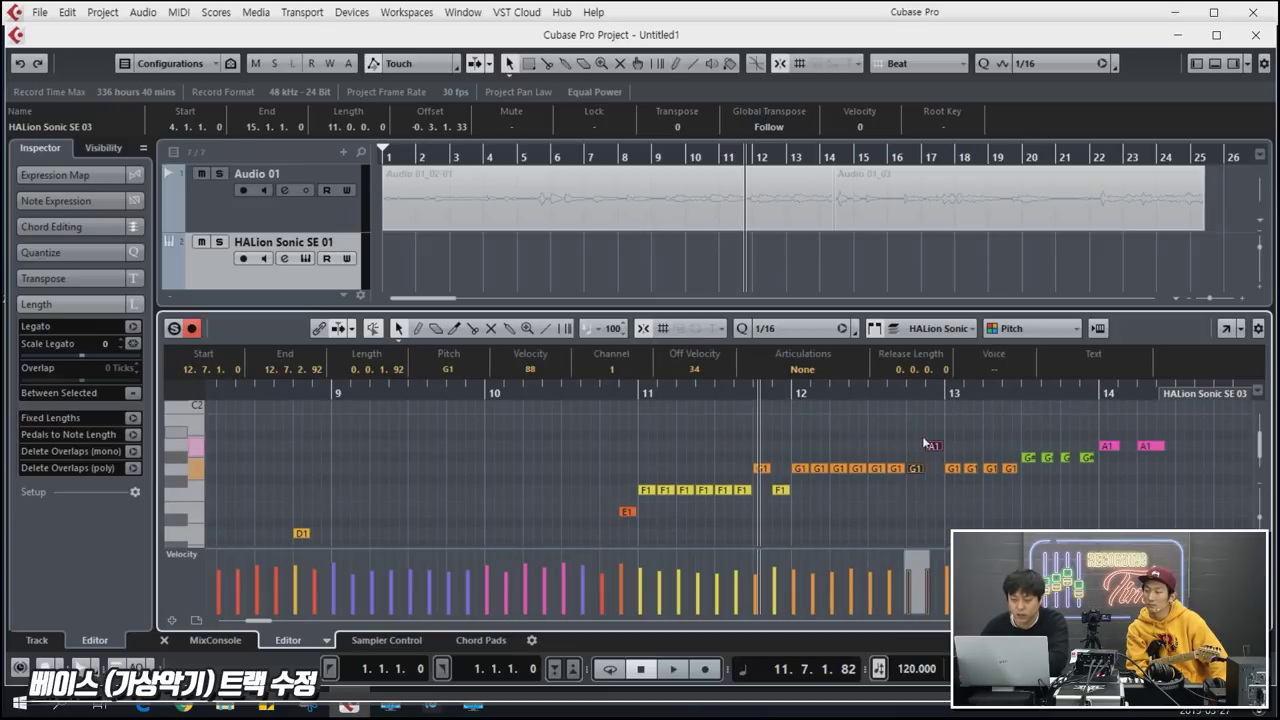
left_click(928, 443)
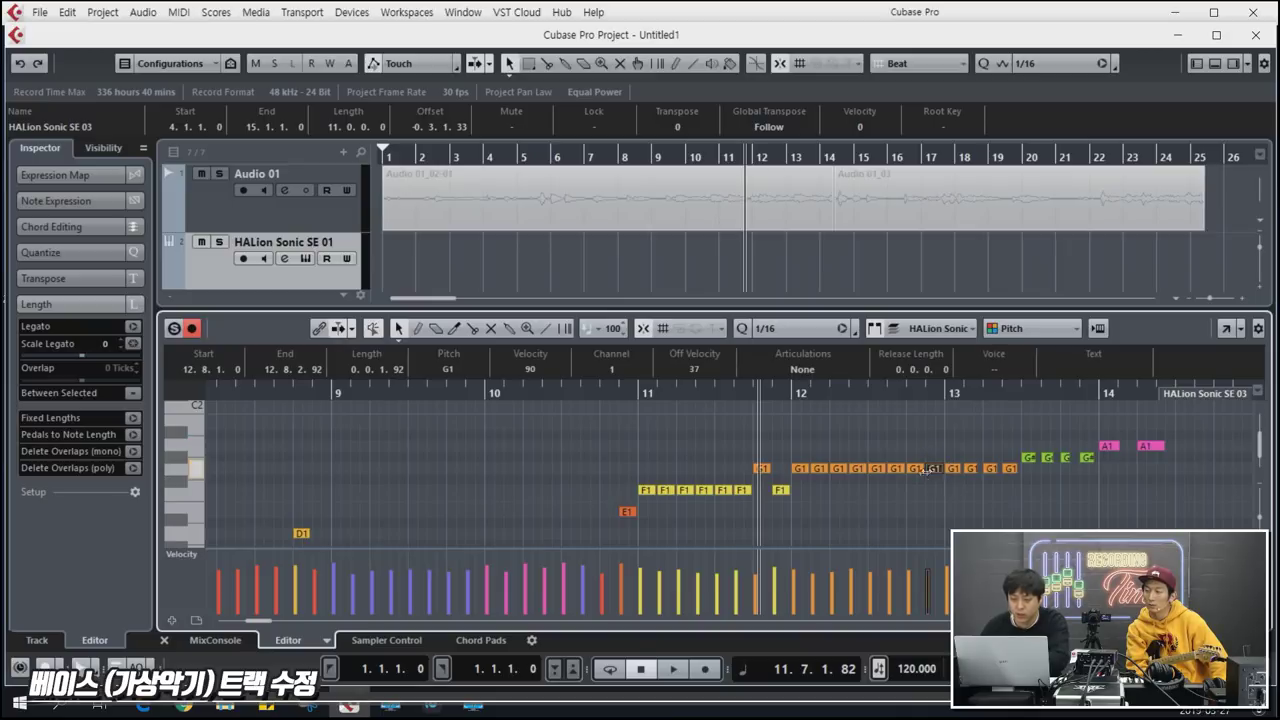
Audition into bar 14, apply Fixed Lengths to the bass notes of bars 13 and 14, and extend them to 0.0.1.93.
key("space")
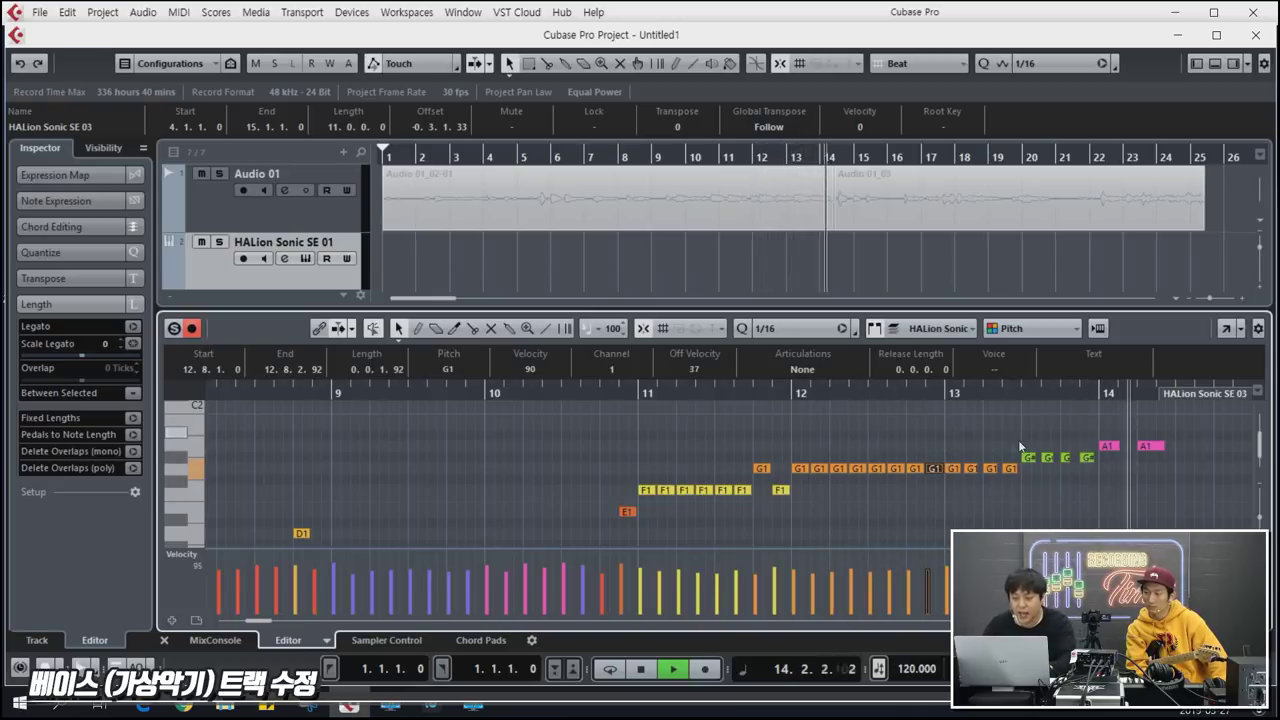
key("space")
left_click_drag(950, 416, 1161, 490)
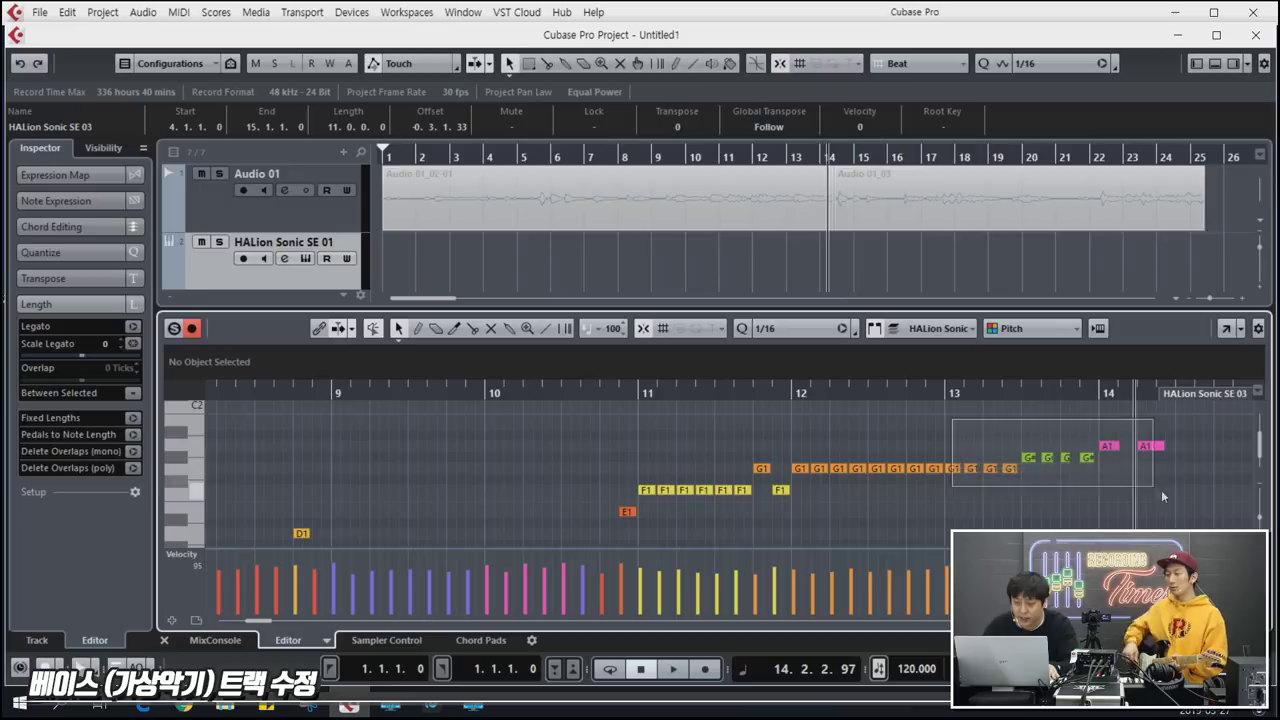
right_click(1110, 455)
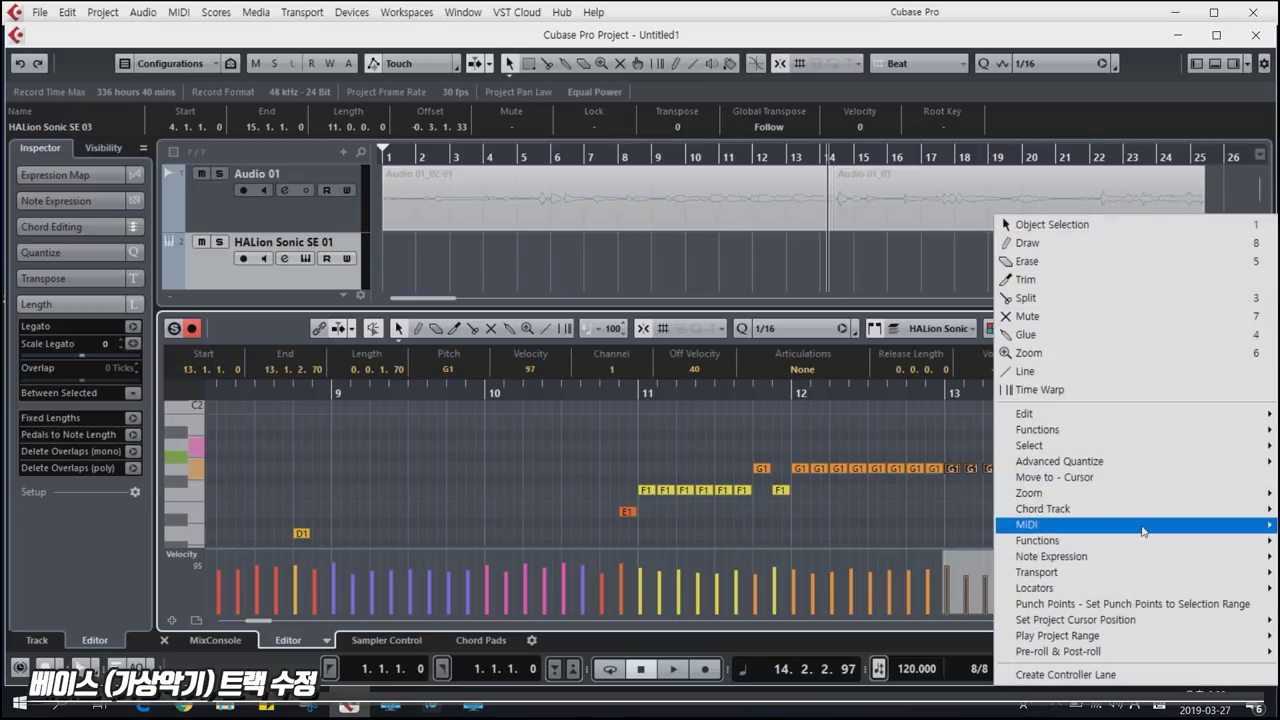
mouse_move(1108, 547)
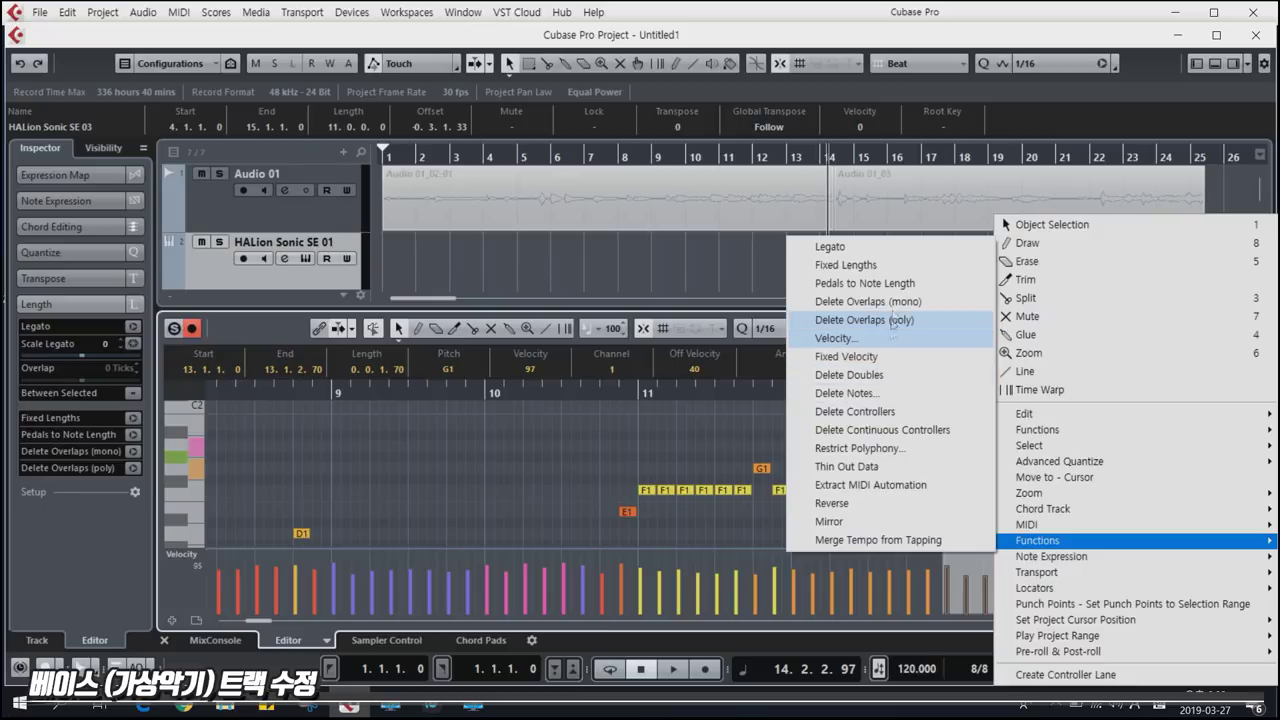
left_click(889, 266)
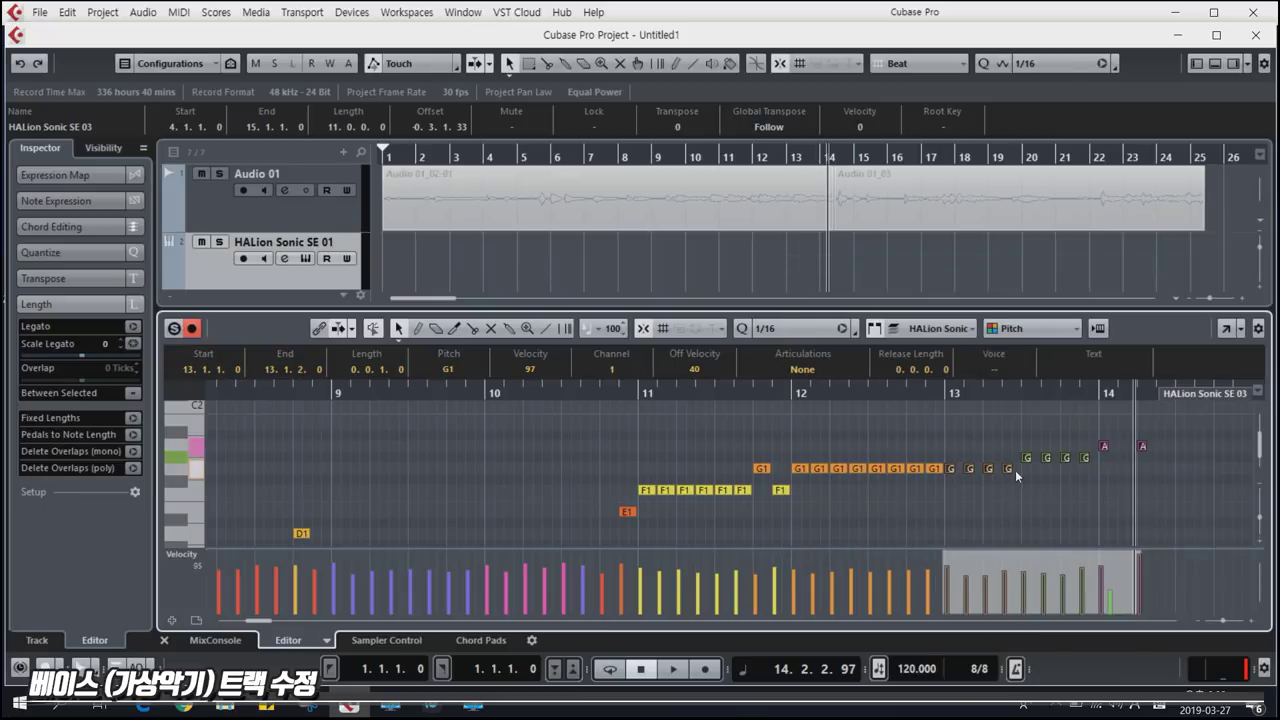
left_click_drag(1010, 468, 1026, 474)
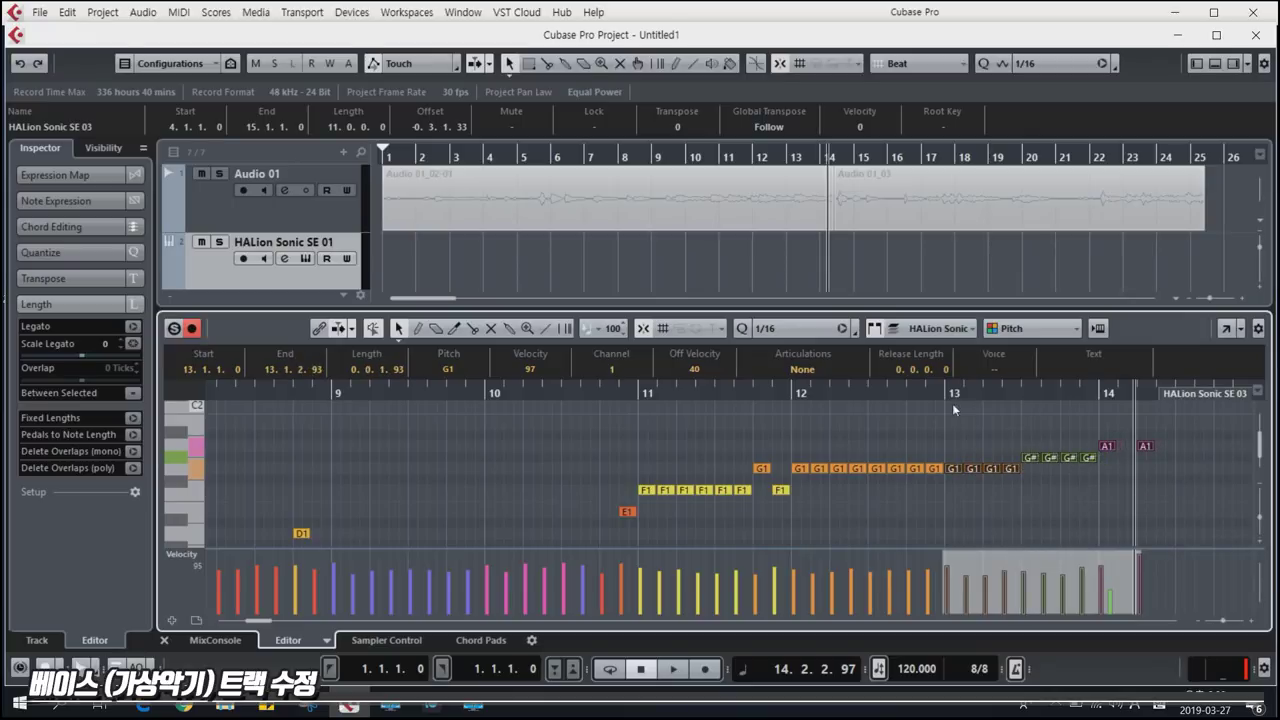
key("space")
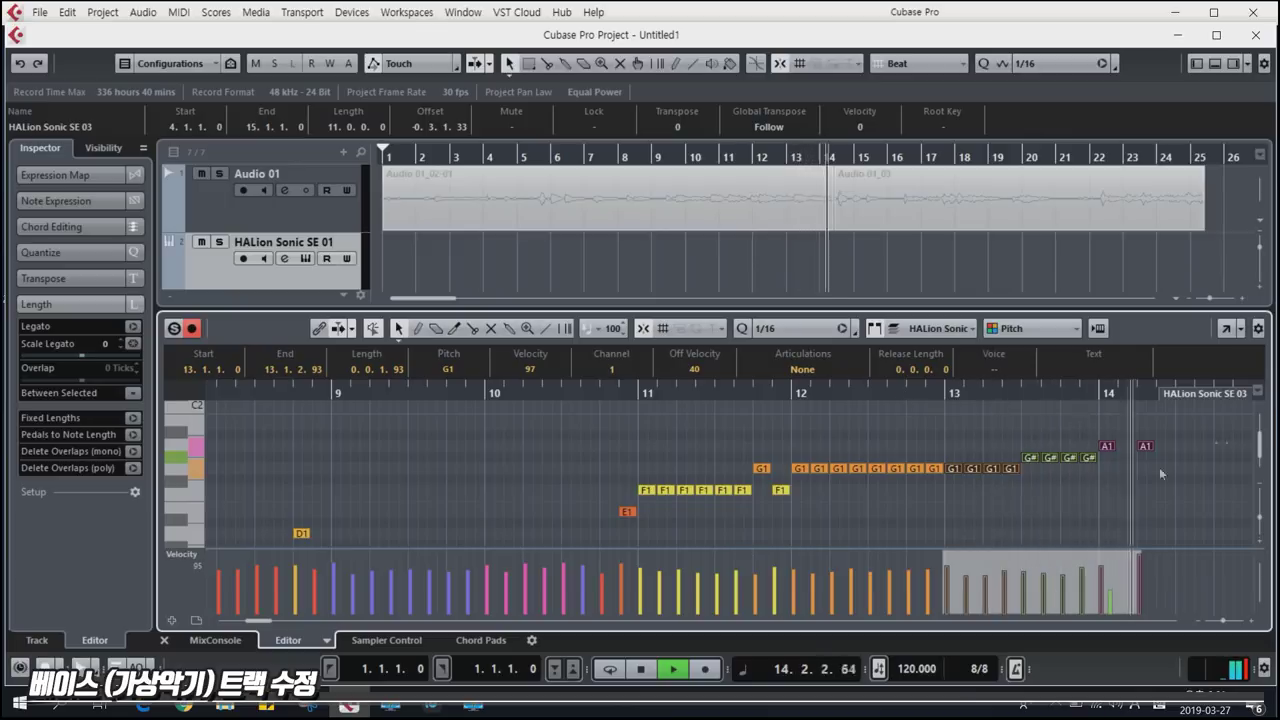
Close the note editor and glue the two HALion Sonic SE 03 parts into one.
key("ctrl+e")
left_click(462, 160)
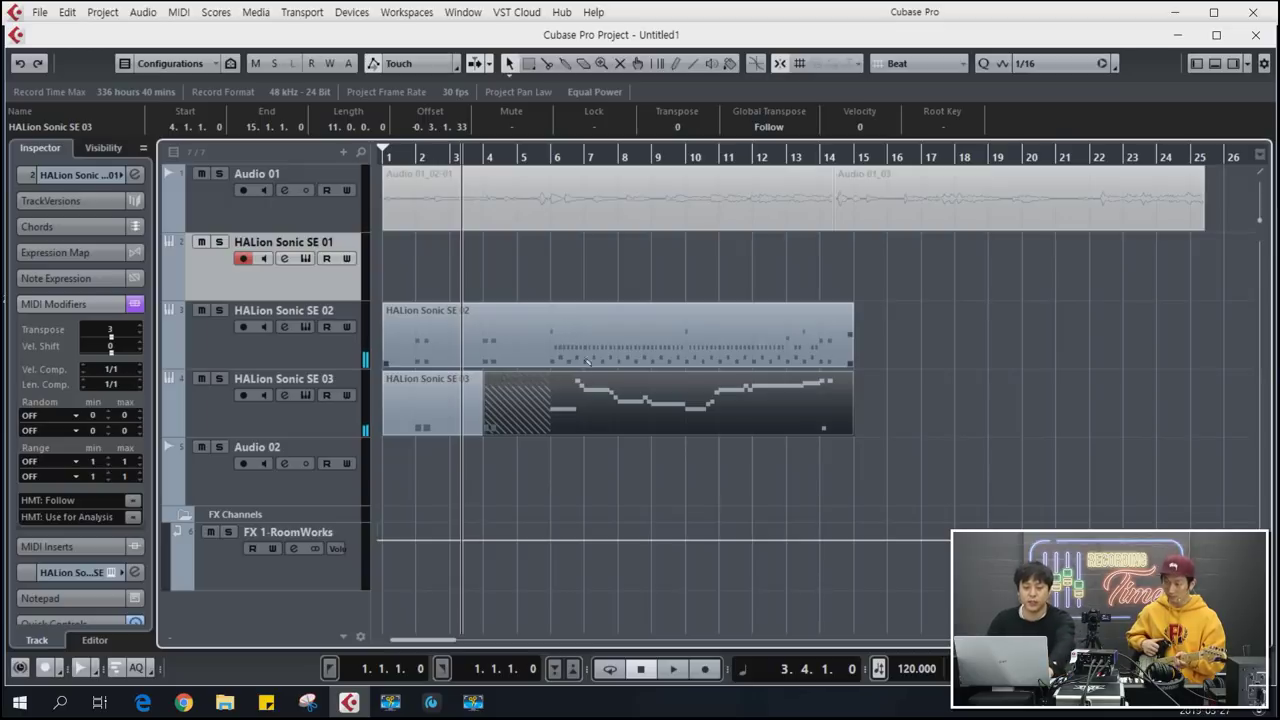
left_click(420, 462)
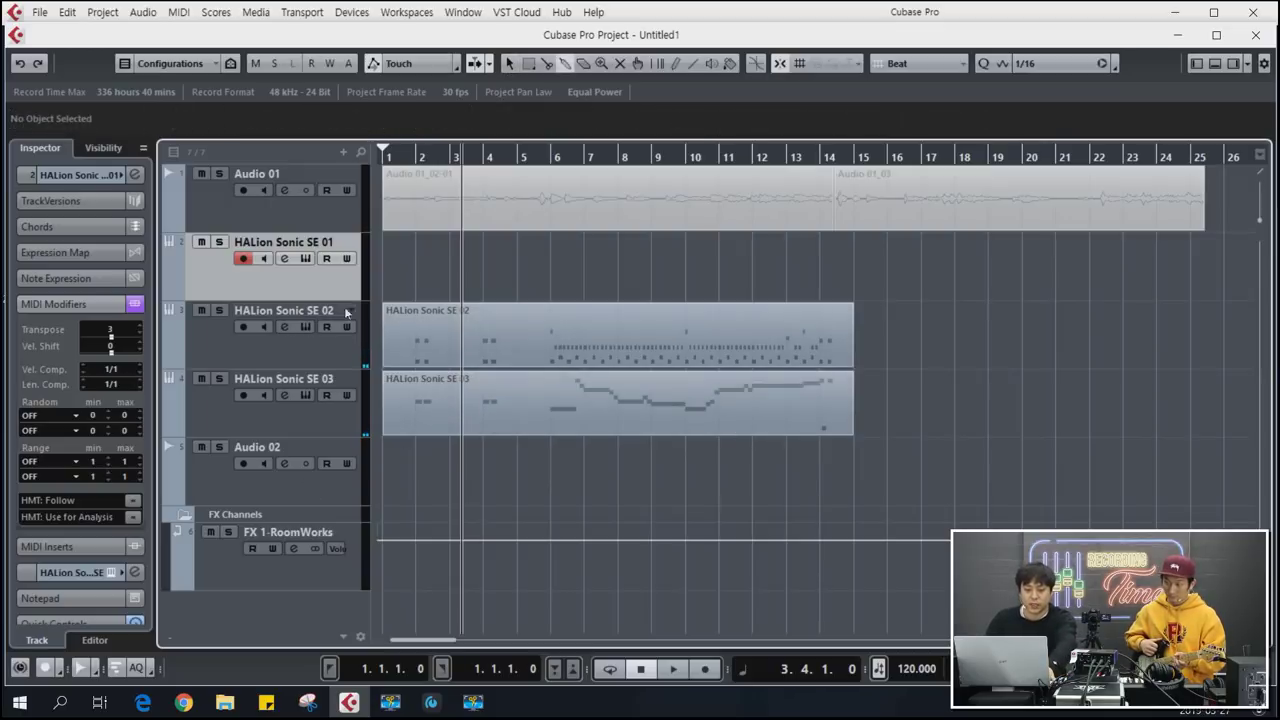
Record the piano part on the HALion Sonic SE 01 track from the project start.
key("Home")
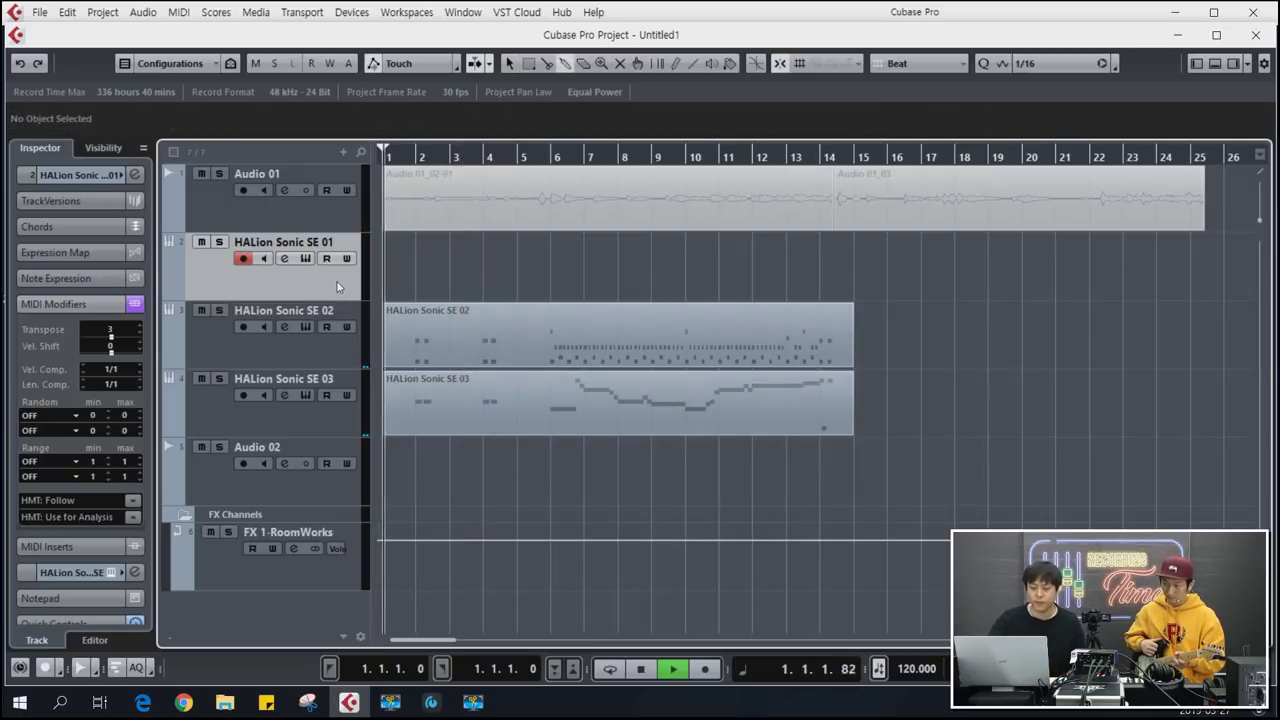
key("KP_Multiply")
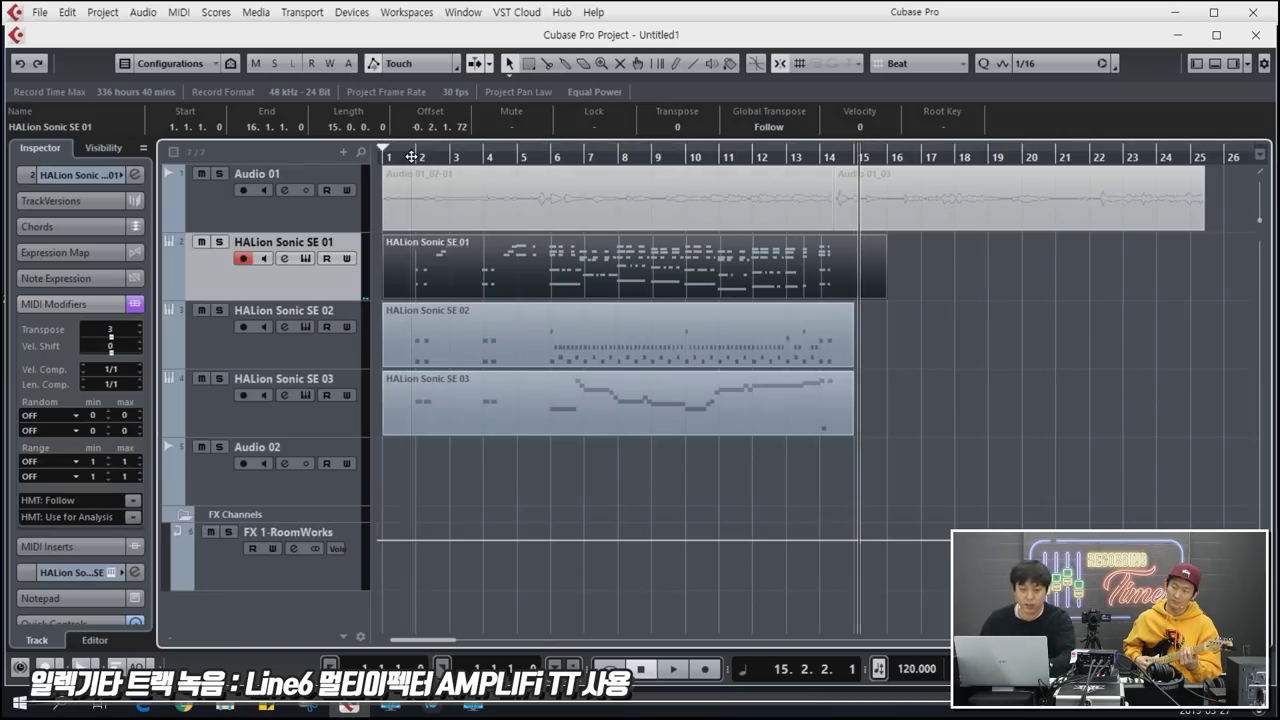
Return to the project start and record the electric guitar on the Audio 02 track.
left_click(386, 156)
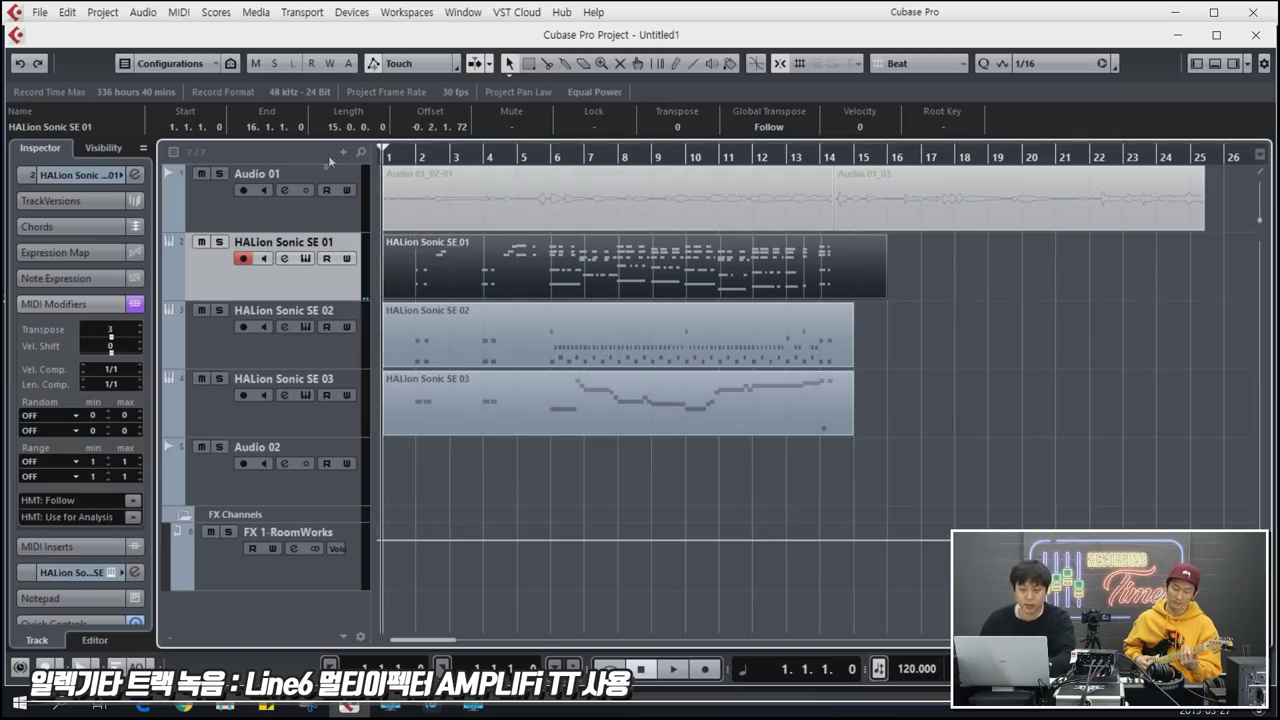
left_click(213, 481)
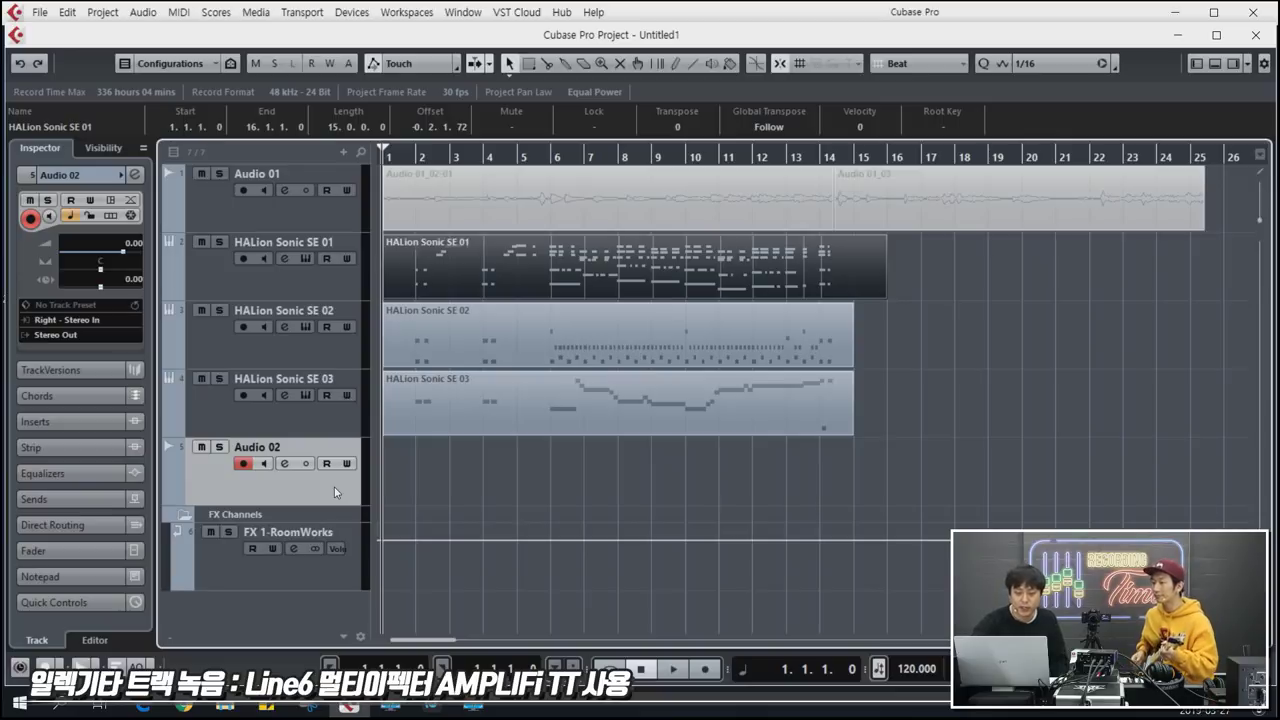
key("KP_Multiply")
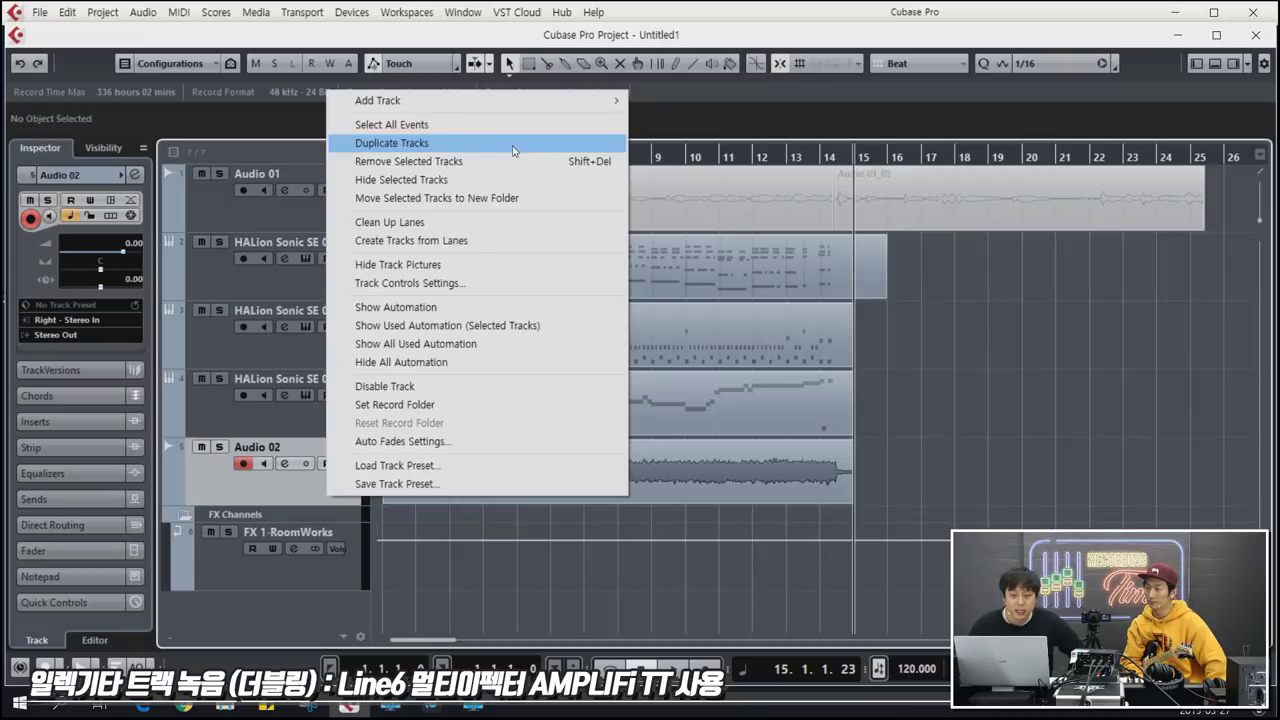
Duplicate the Audio 02 track, delete the copied audio event, and pan the original Audio 02 track left.
left_click(513, 150)
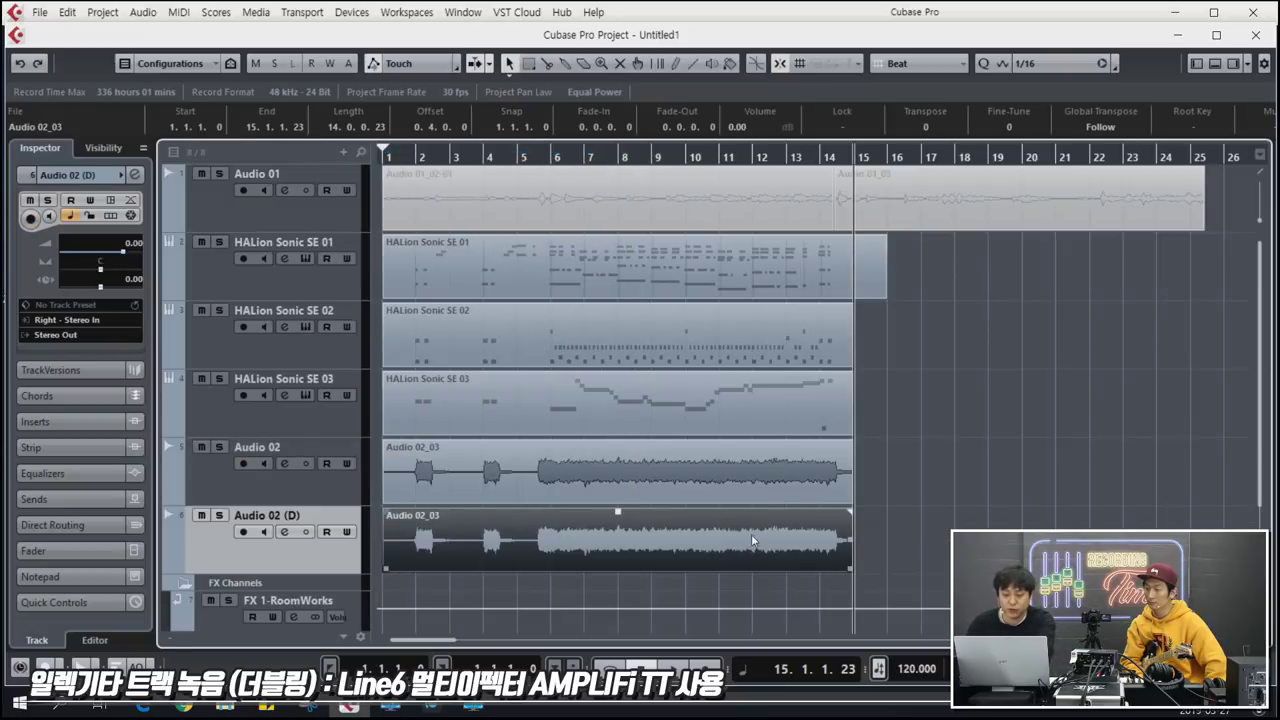
key("Delete")
left_click(238, 503)
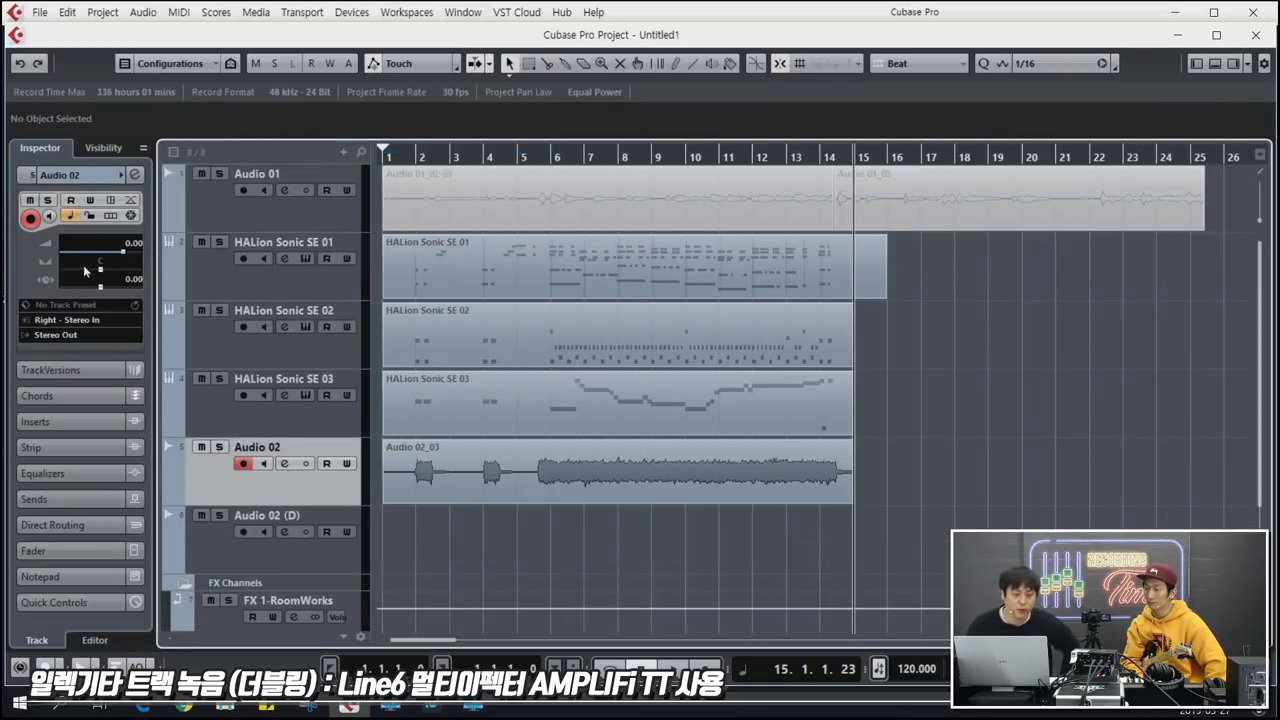
left_click_drag(100, 271, 76, 270)
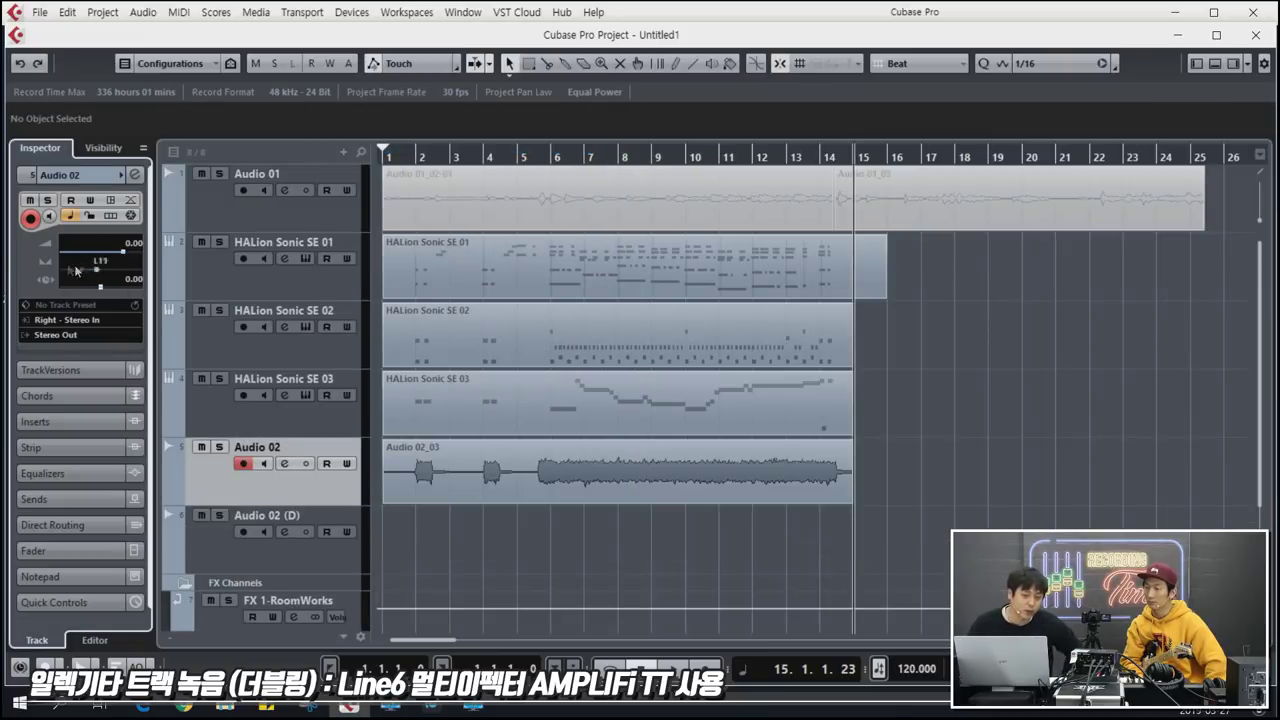
Record the doubled electric guitar on the Audio 02 (D) track from the project start into bar 15.
left_click(322, 561)
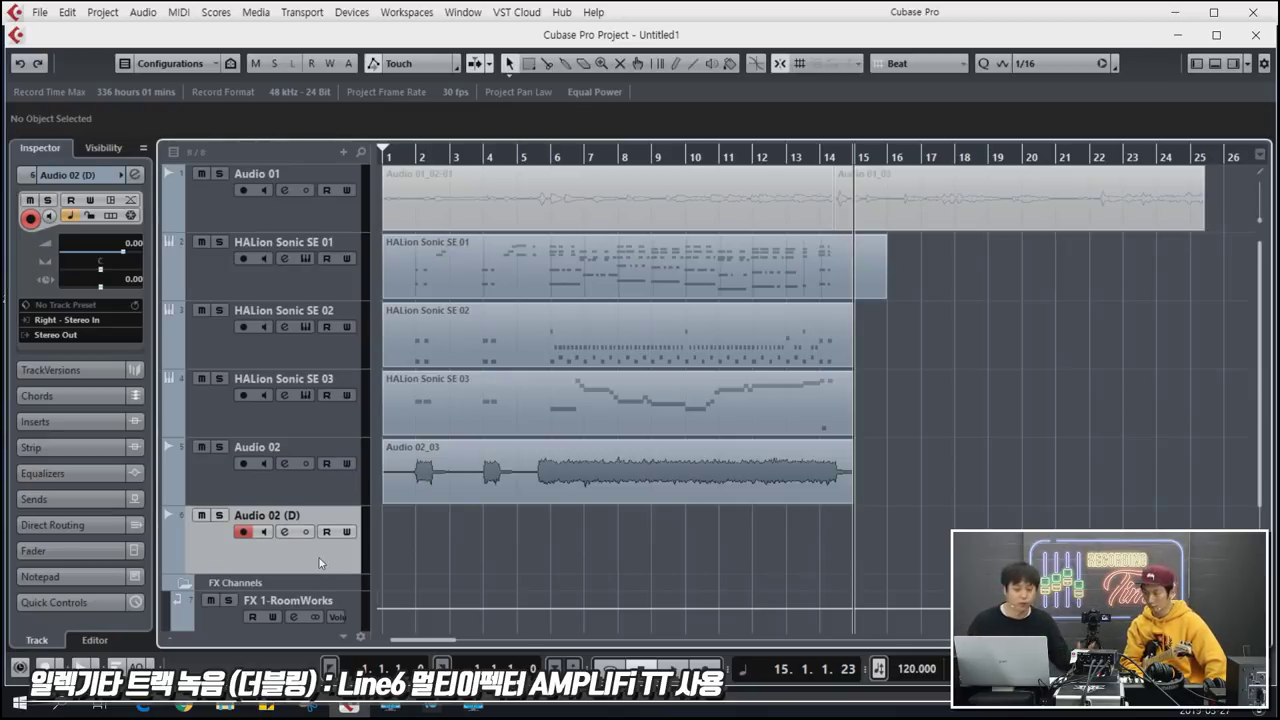
key("KP_Multiply")
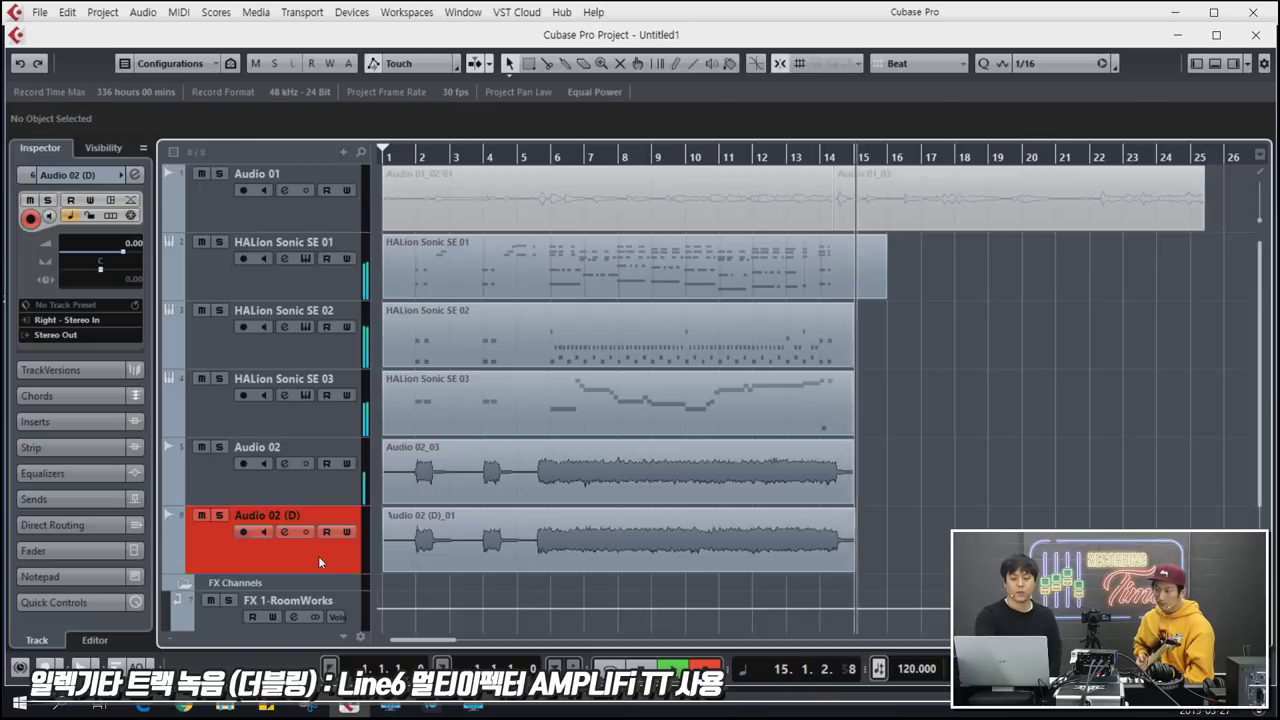
key("space")
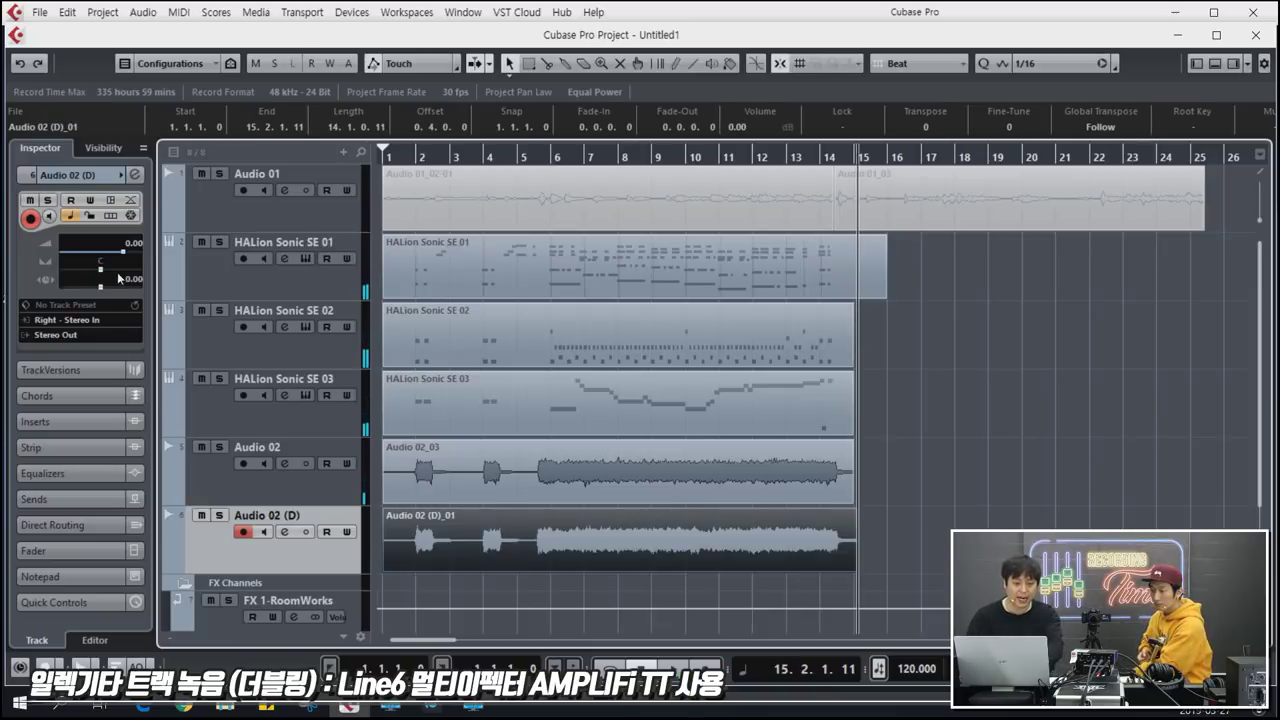
Pan the Audio 02 (D) track fully right and play the doubled guitars from around bar 5.
left_click_drag(113, 278, 197, 290)
left_click_drag(418, 158, 523, 167)
key("space")
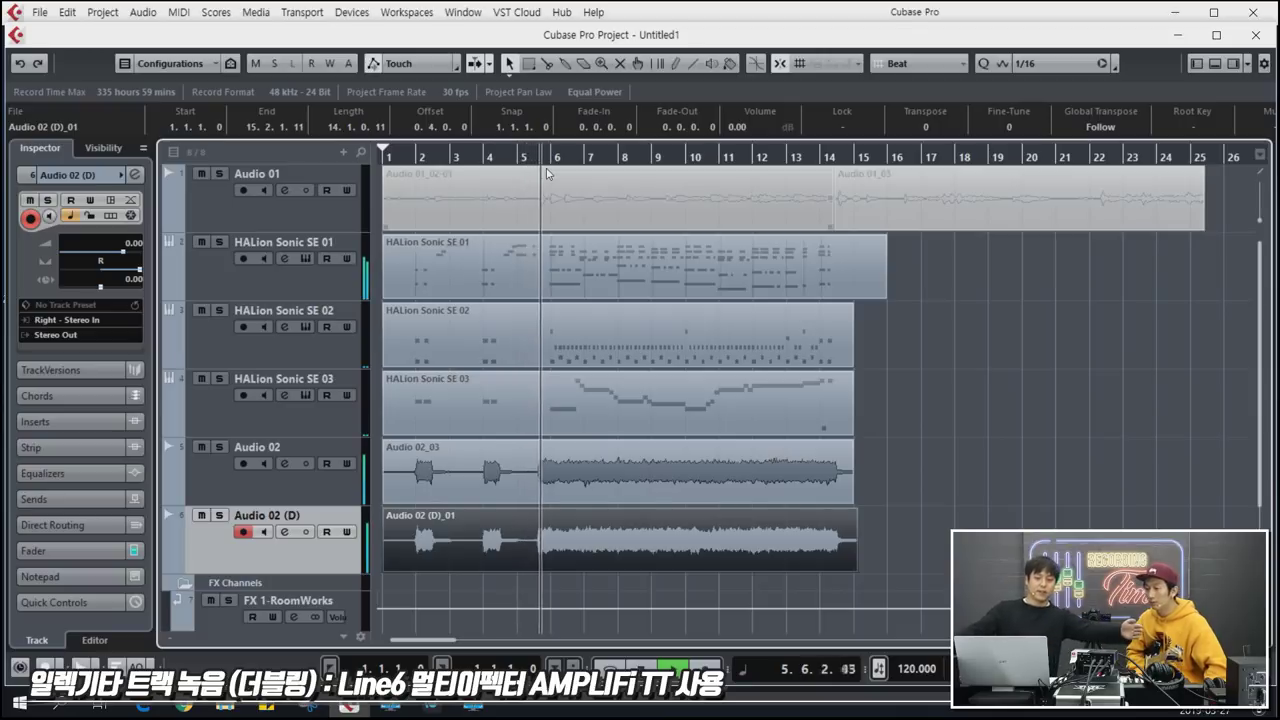